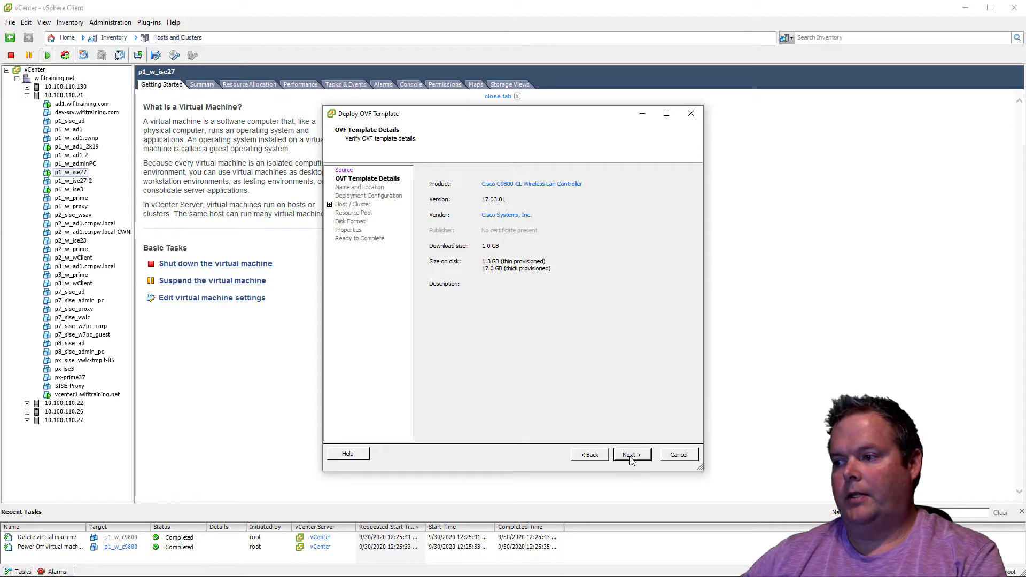
Accept the OVF template details, name the virtual machine p1_w_c9800 and place it in the wifitraining.net inventory location
click(631, 455)
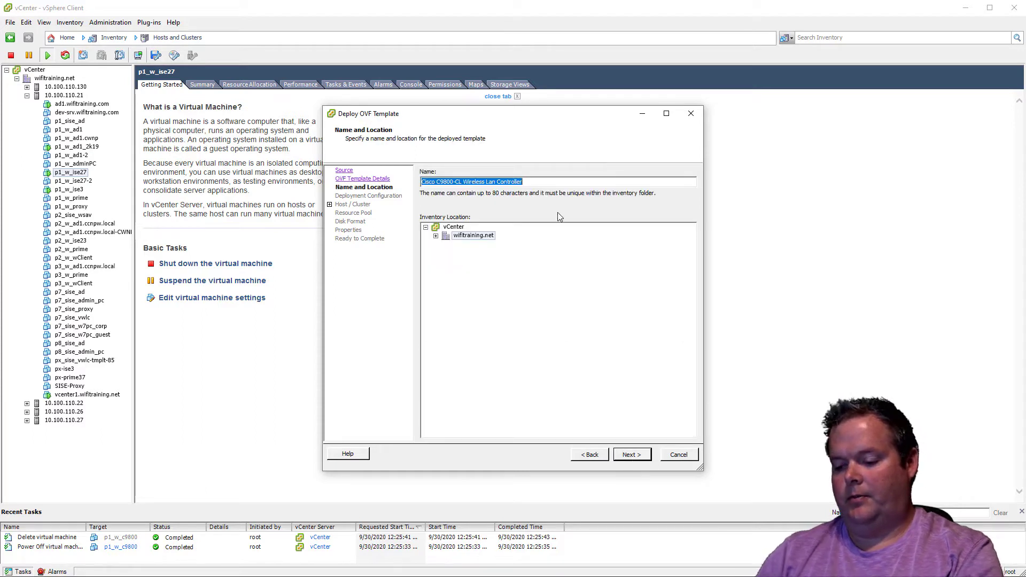
text(c800)
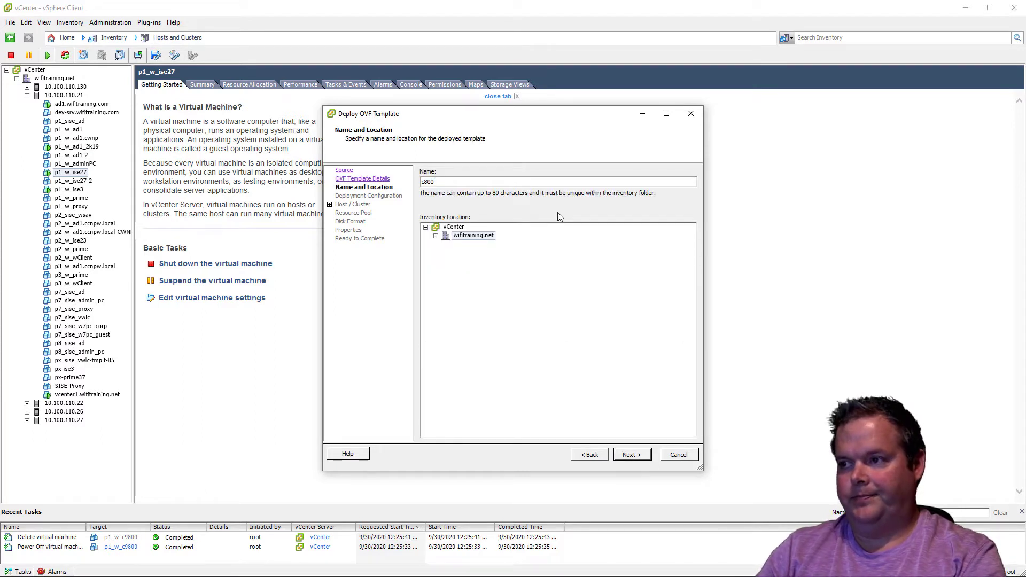
key(BackSpace)
key(BackSpace)
key(BackSpace)
key(BackSpace)
text(p1_)
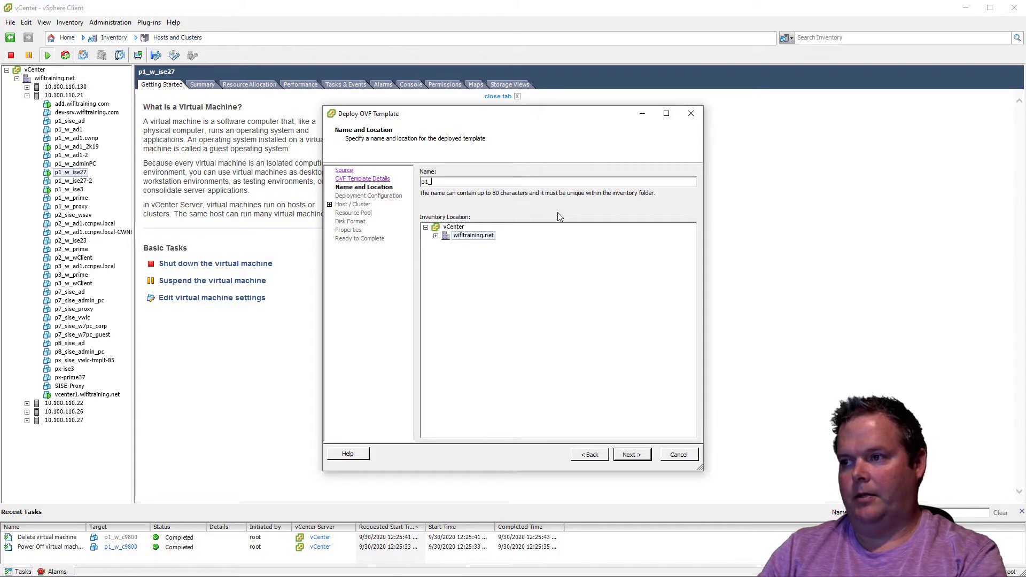
text(w_c9)
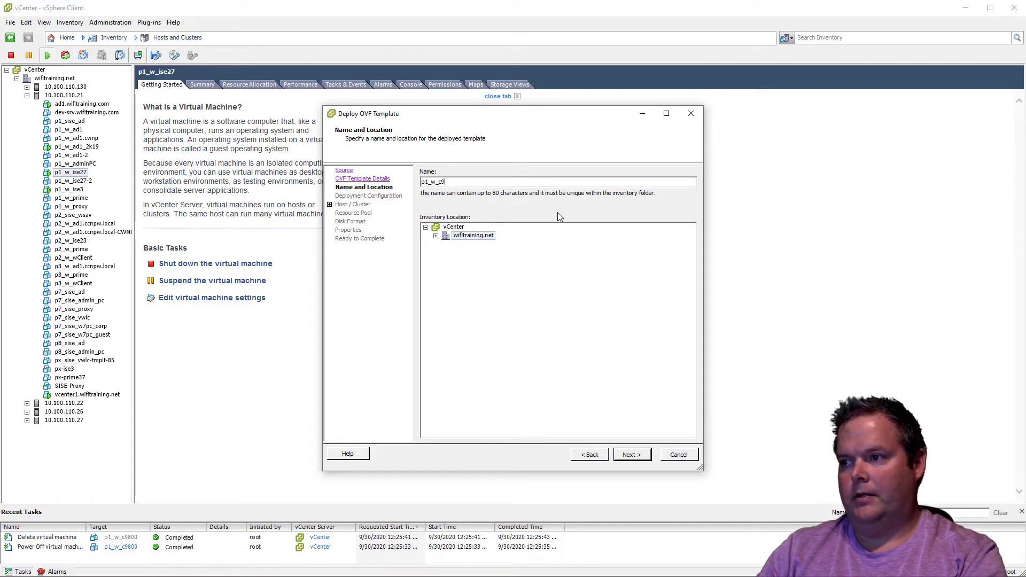
text(800)
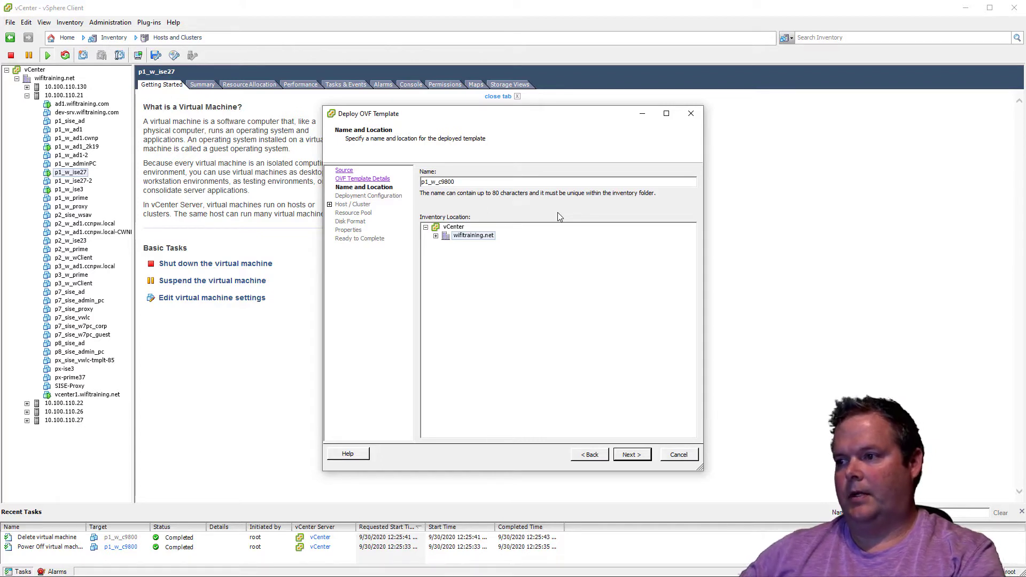
click(436, 235)
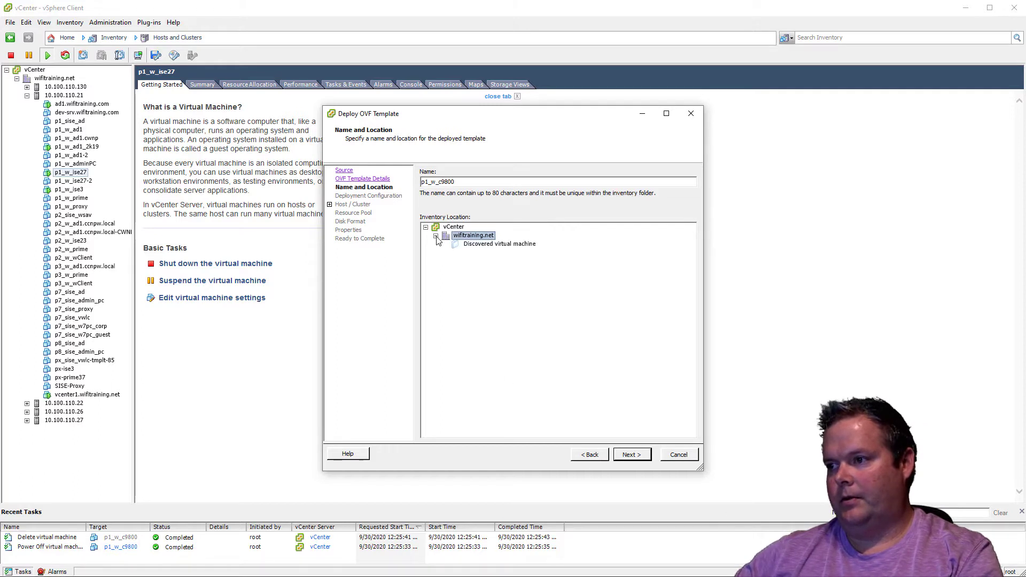
click(639, 454)
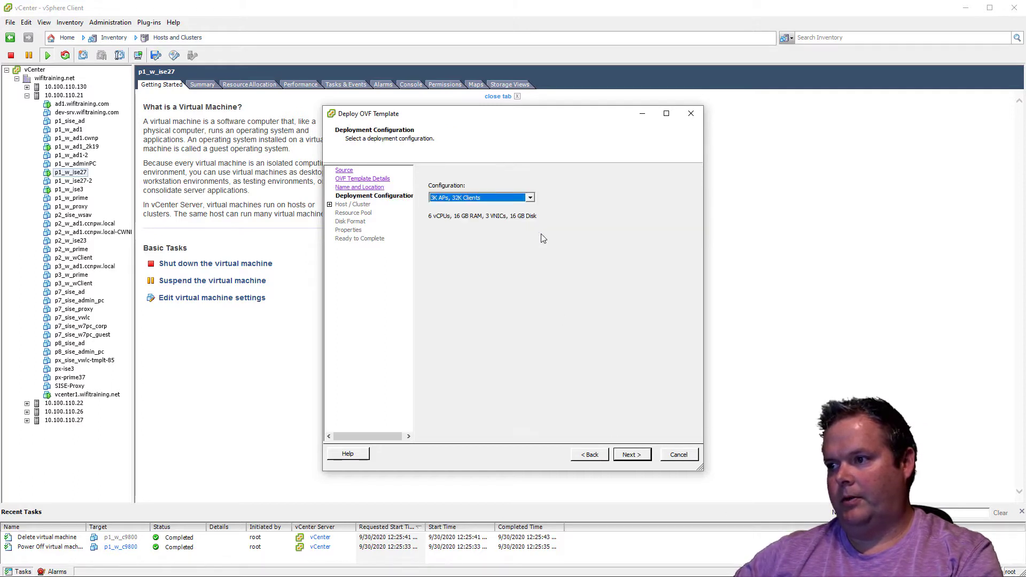
Compare the vCPU, RAM and disk requirements of the 1K APs and 3K APs deployment configurations, both standard and High Throughput
click(524, 198)
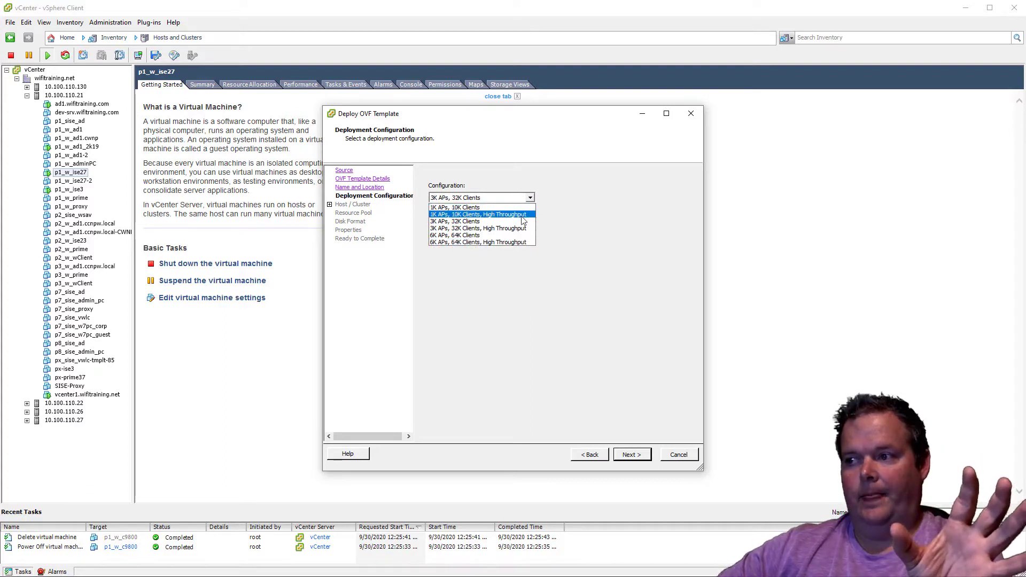
click(473, 208)
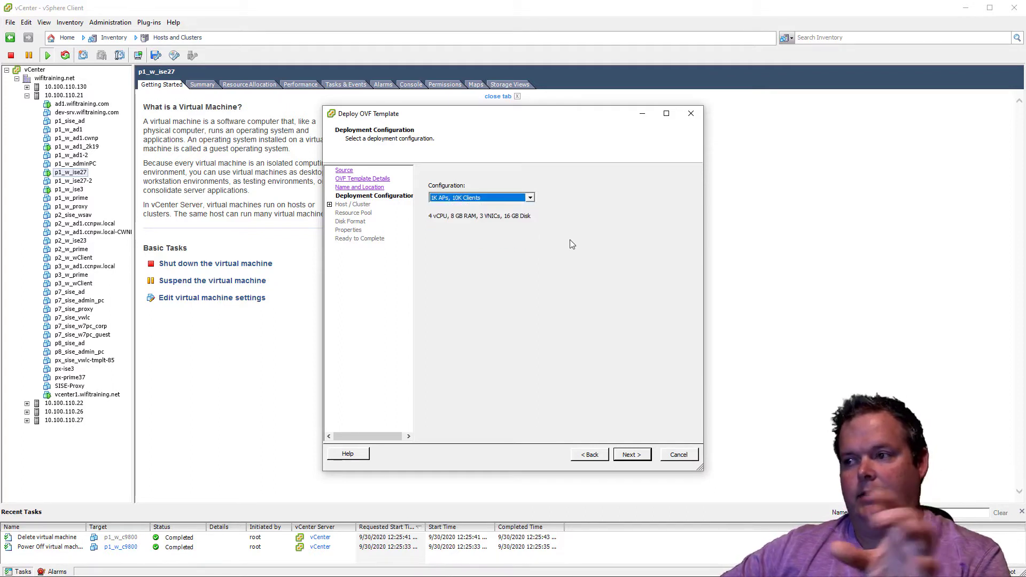
click(494, 198)
click(688, 245)
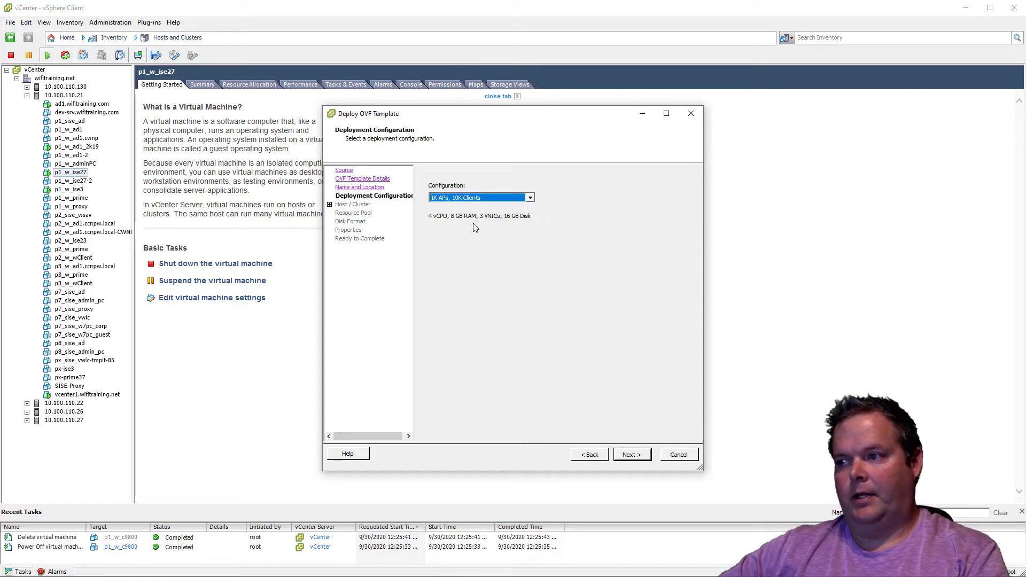
click(516, 199)
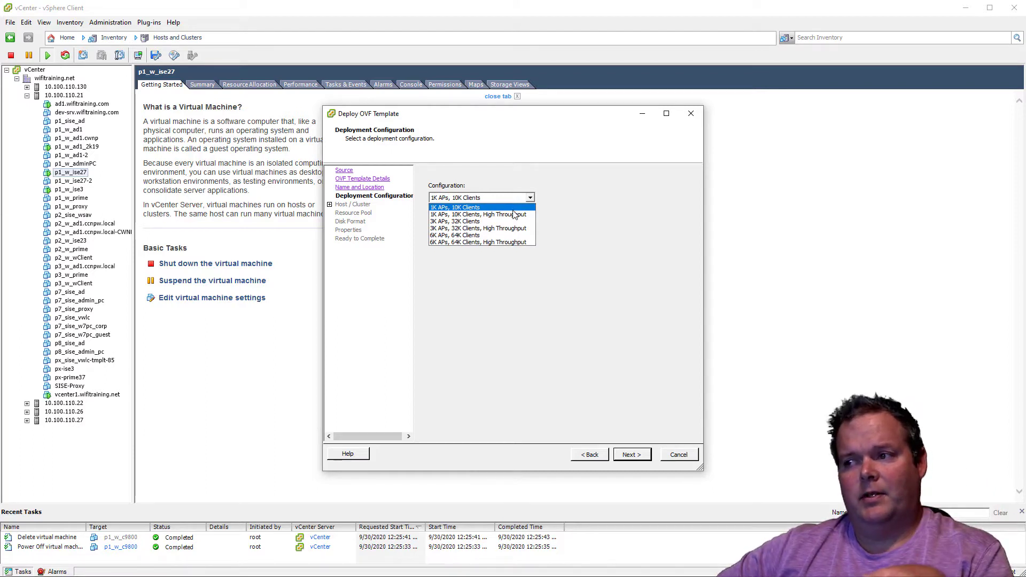
click(516, 214)
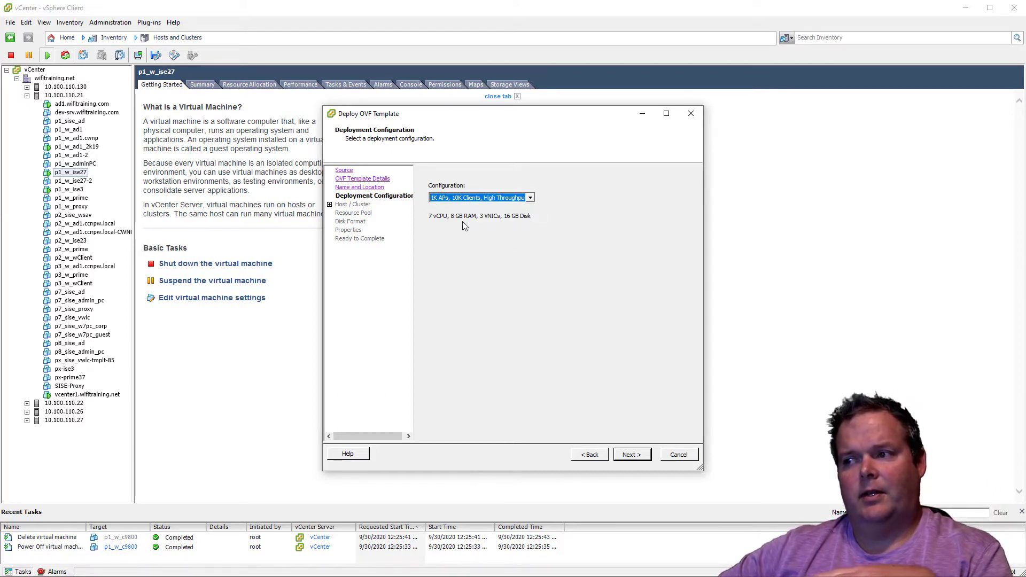
click(492, 198)
click(486, 209)
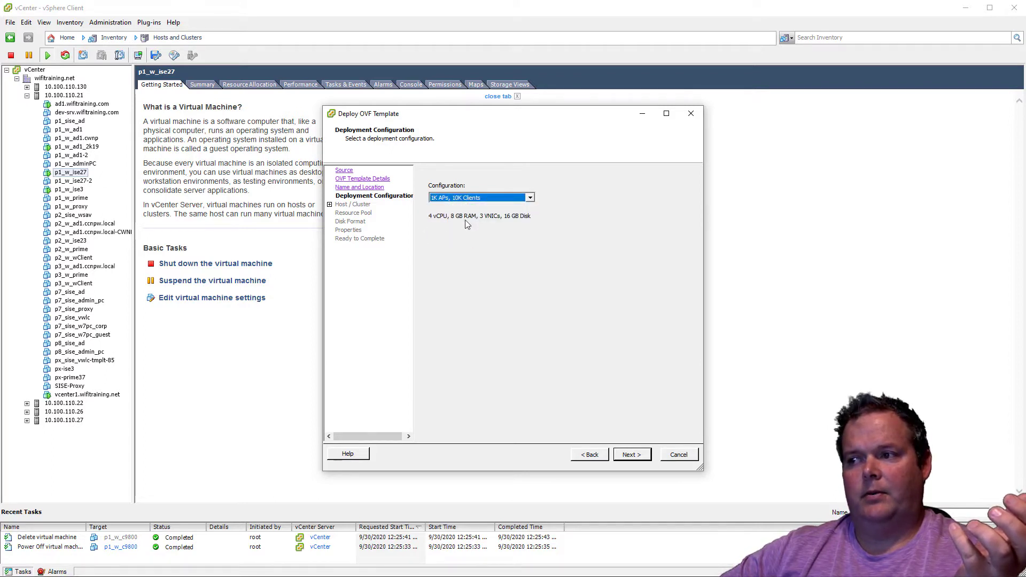
click(488, 199)
click(483, 218)
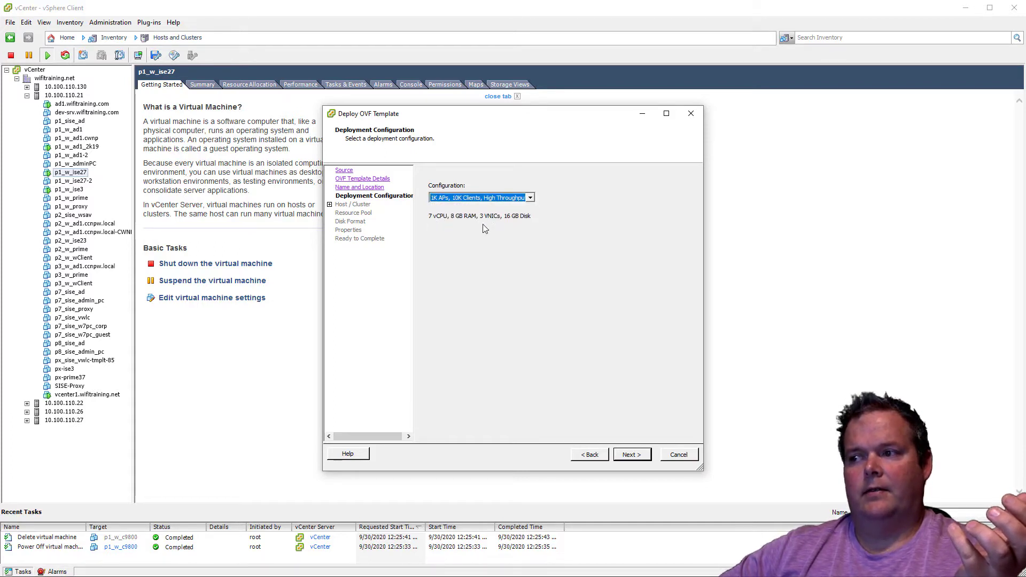
click(499, 200)
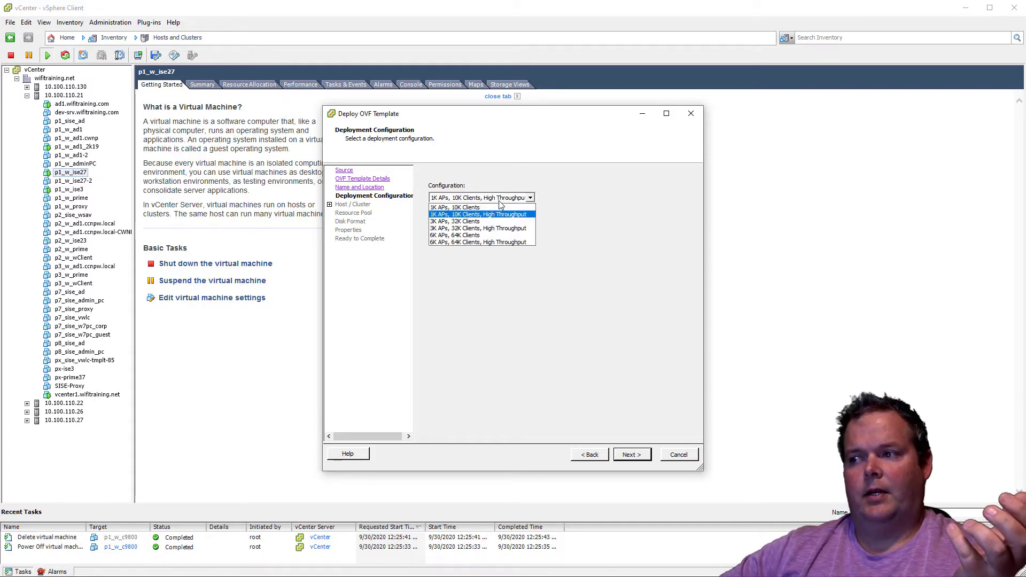
click(494, 221)
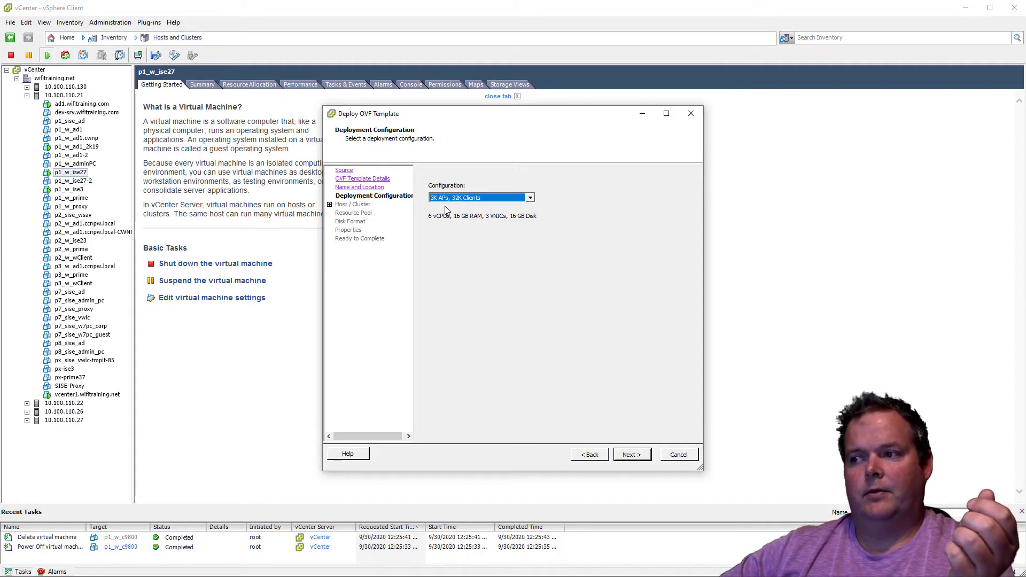
click(460, 200)
click(469, 229)
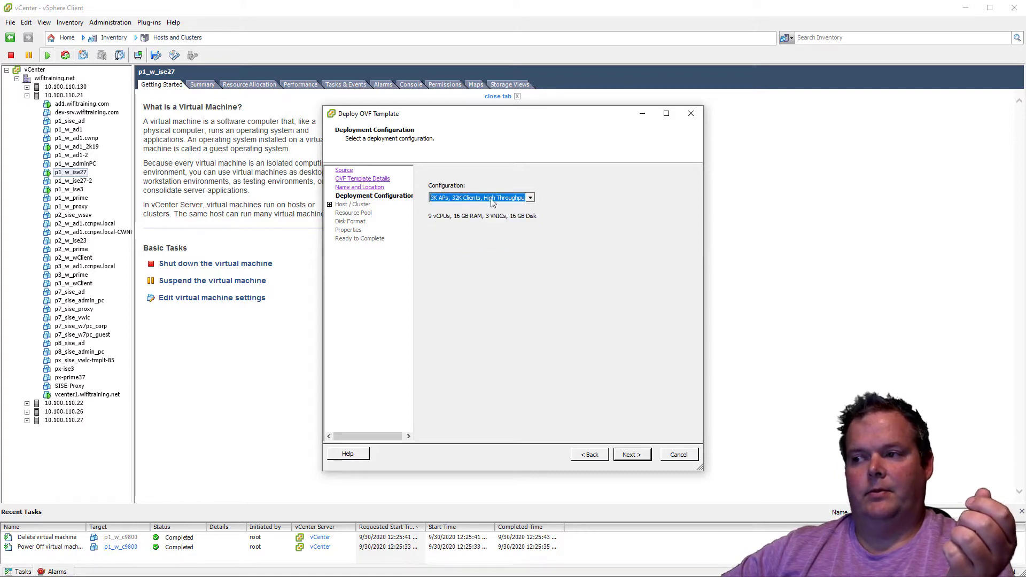
click(493, 200)
click(482, 221)
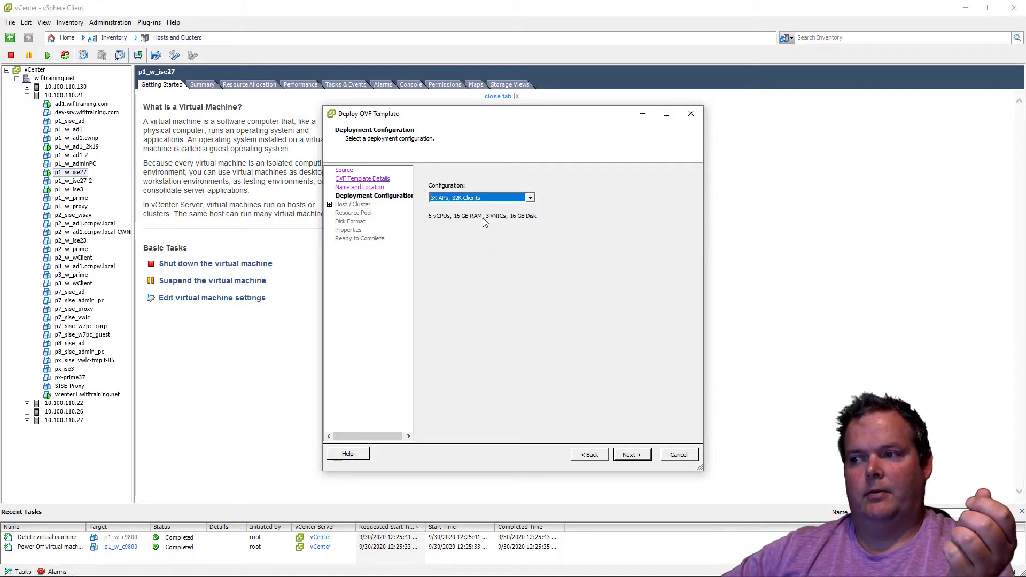
Choose a 1K APs, 10K Clients deployment configuration and run the deployed template on host 10.100.110.21
click(483, 197)
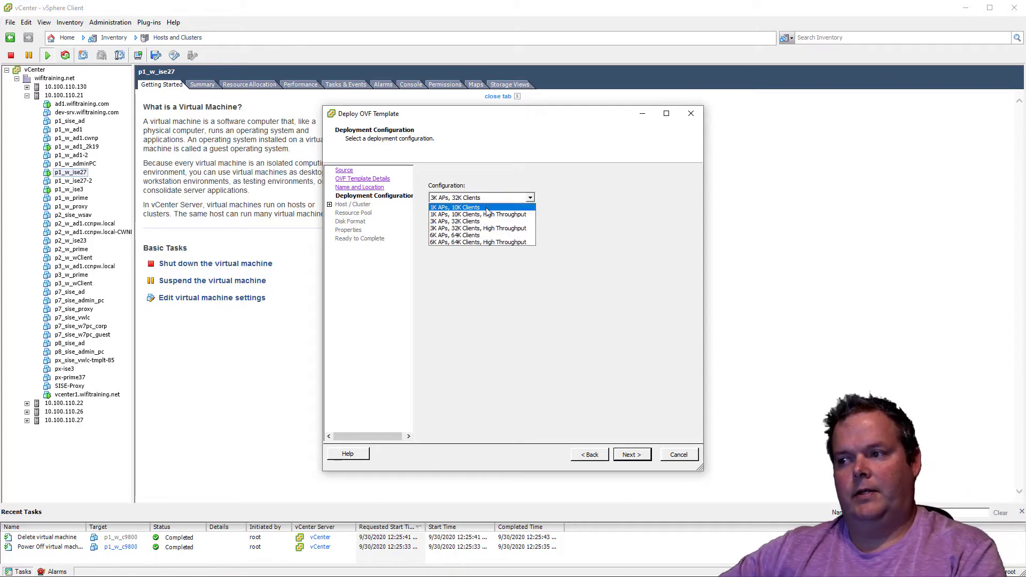
click(487, 215)
click(644, 457)
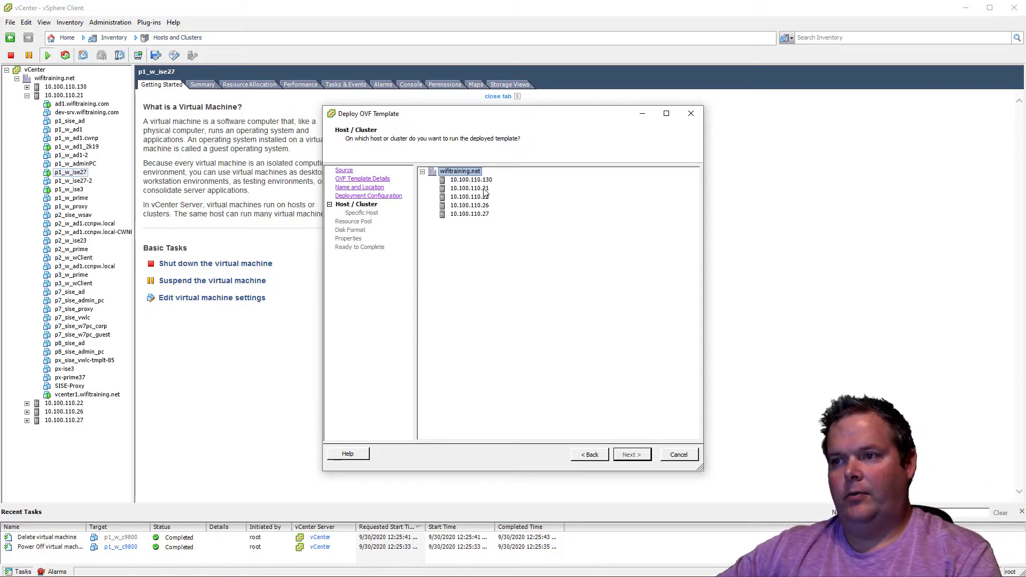
click(486, 190)
click(631, 454)
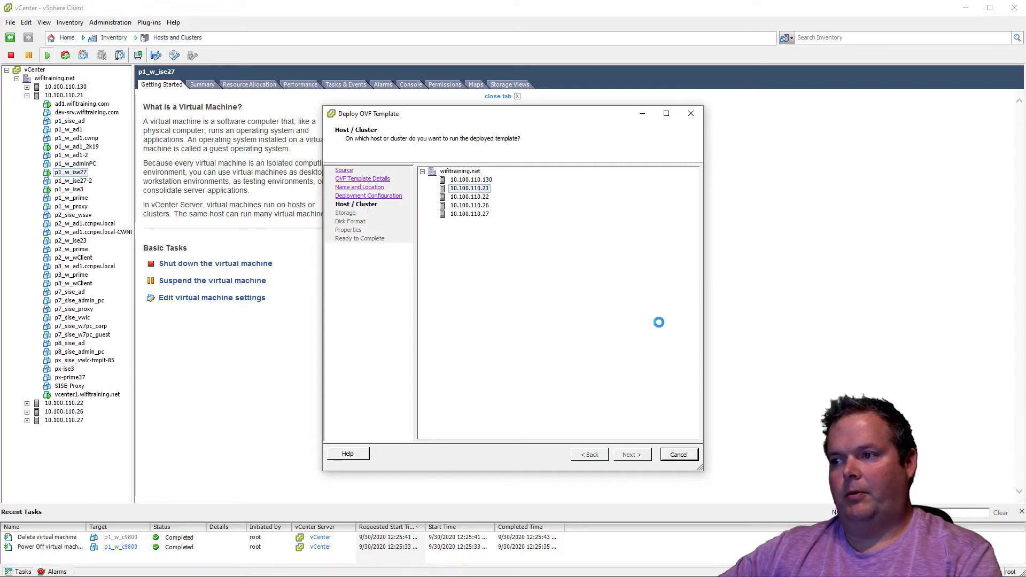
Store the virtual machine files on DL380datastore2 using the Thin Provision disk format
click(502, 219)
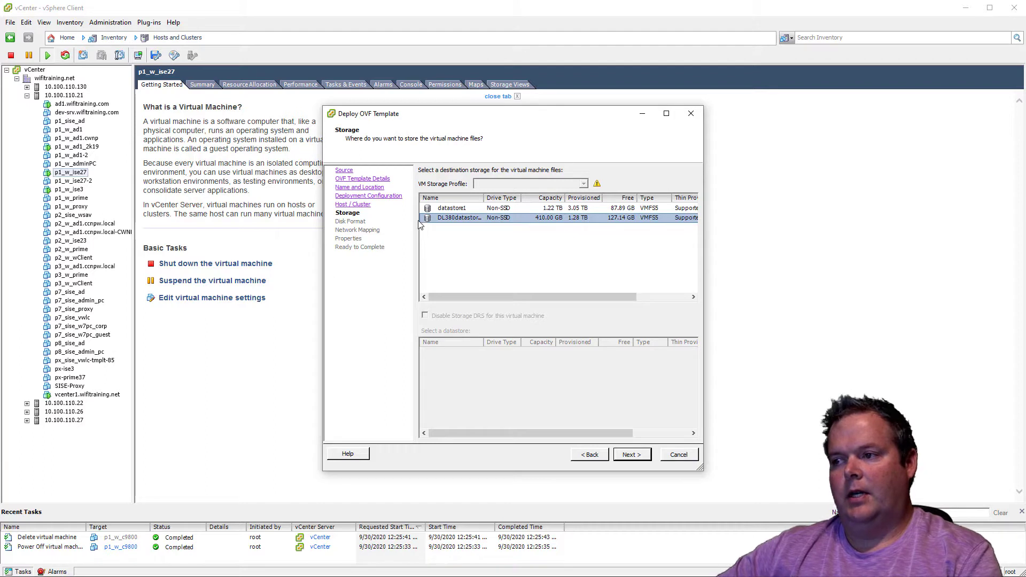
click(631, 455)
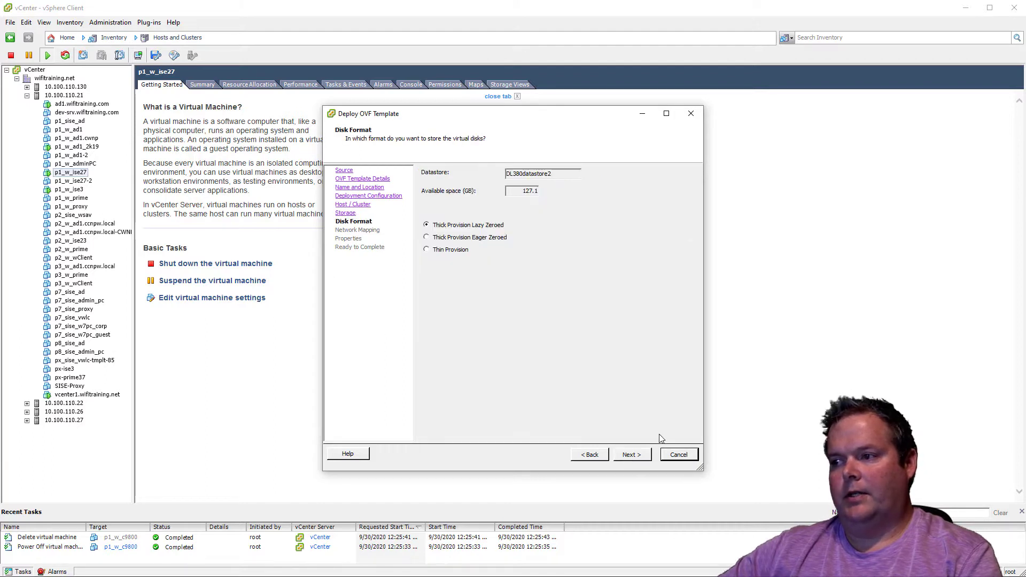
click(453, 251)
click(642, 458)
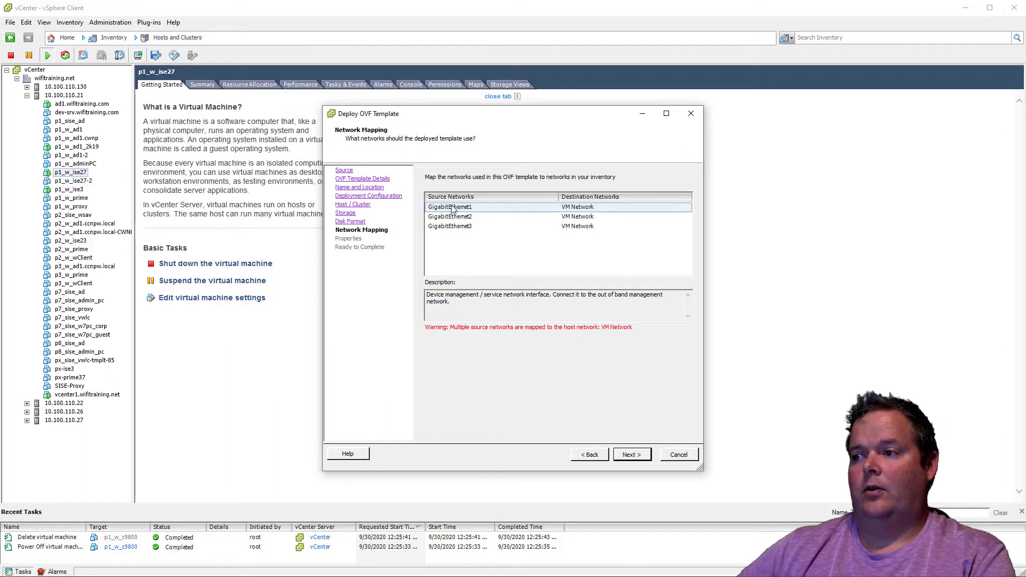
Map the GigabitEthernet1 source network to the p1_w_ISEL-v10 destination network
click(622, 209)
click(622, 208)
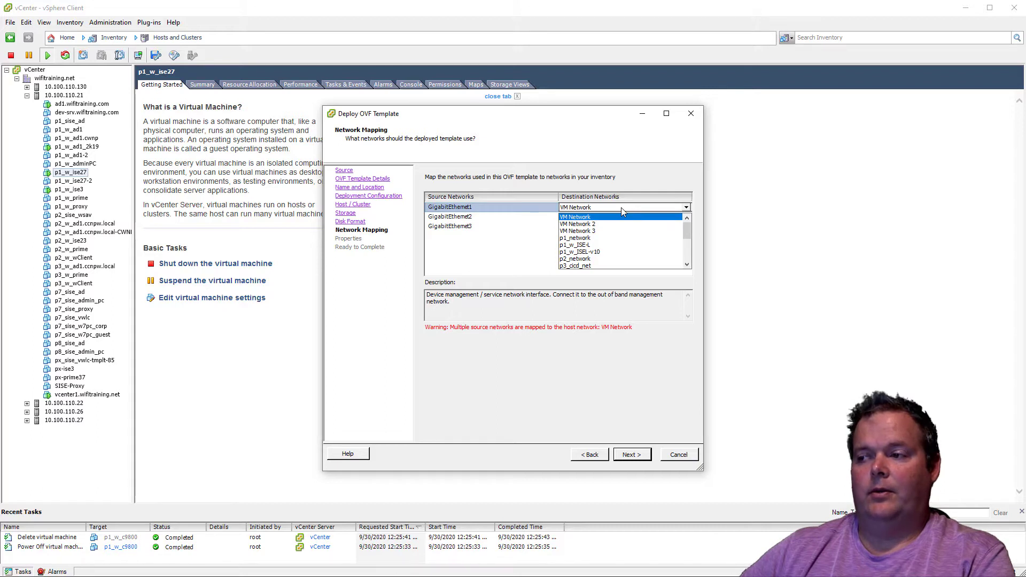
click(641, 174)
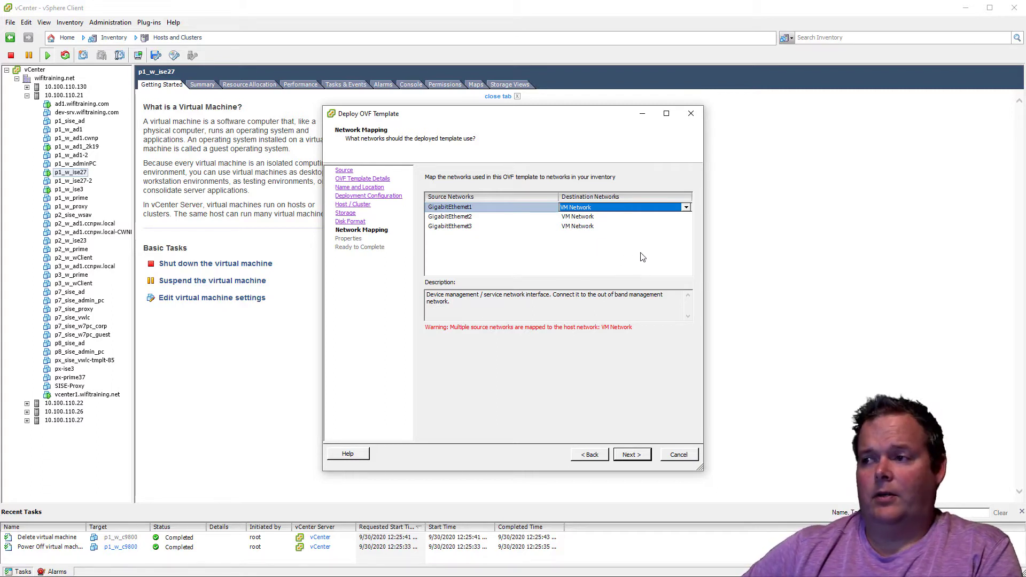
click(602, 208)
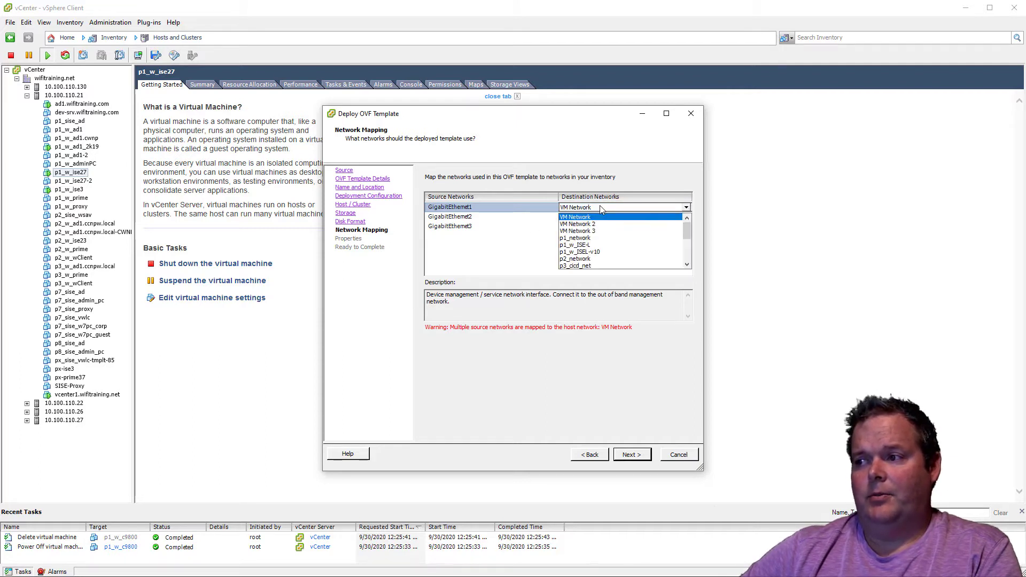
click(606, 252)
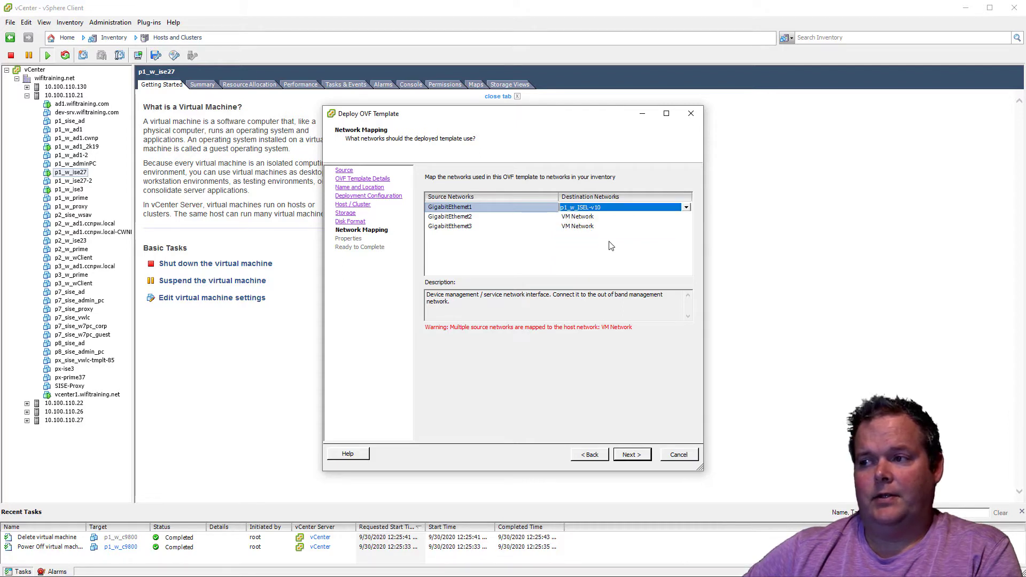
Map the GigabitEthernet2 source network to p1_w_ISE-L and accept the network mapping
click(592, 218)
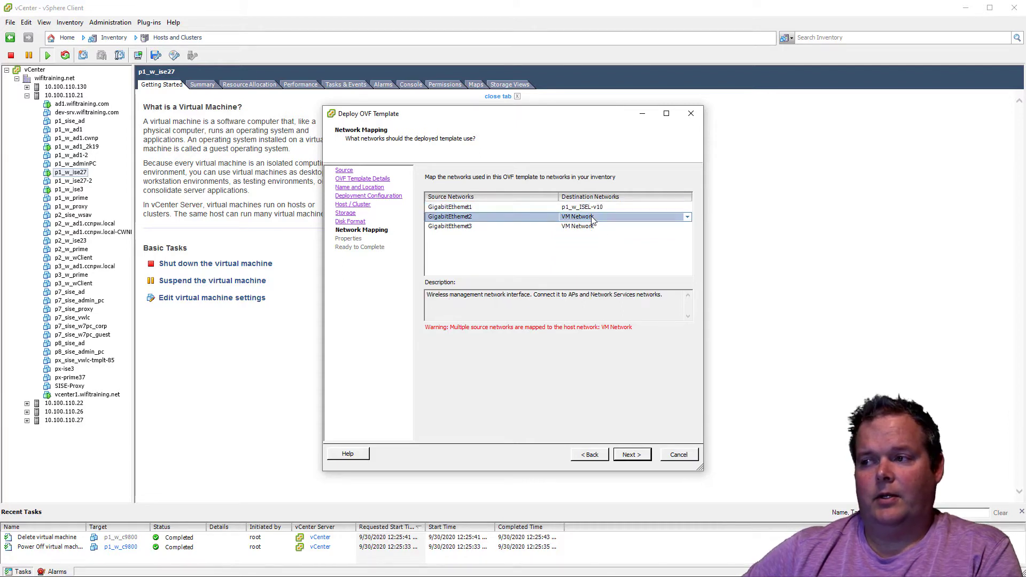
click(632, 218)
click(633, 218)
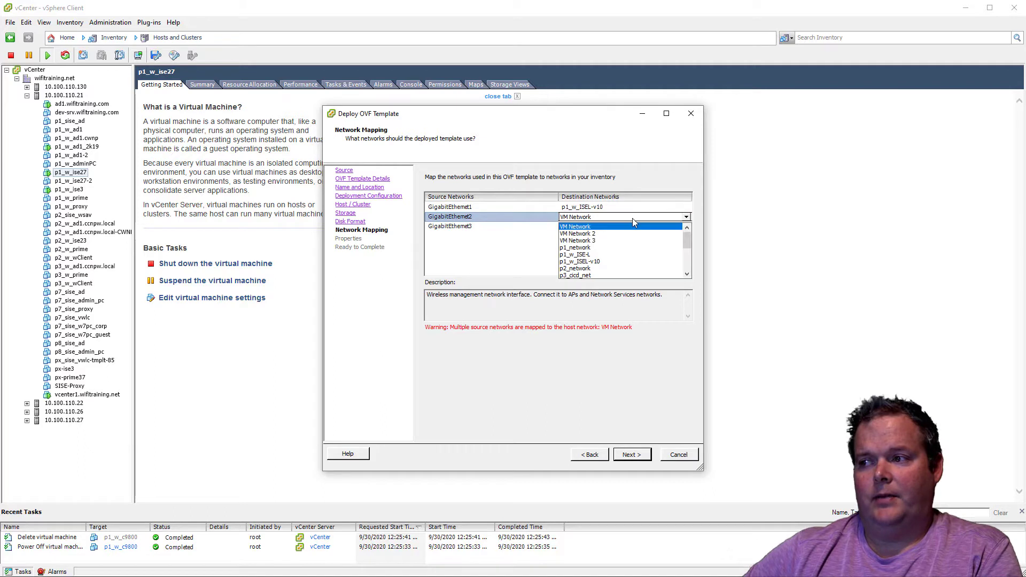
click(619, 255)
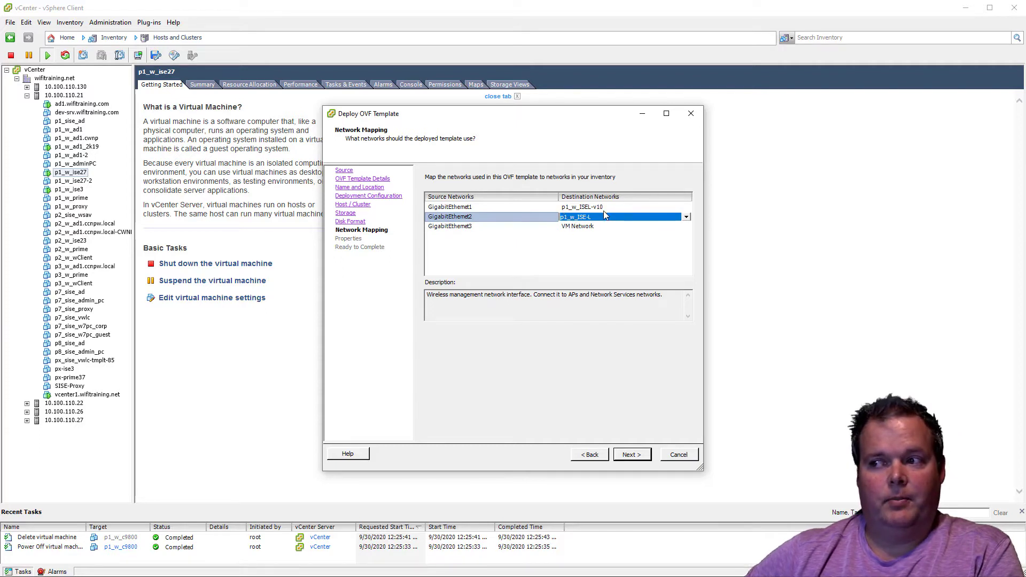
click(537, 229)
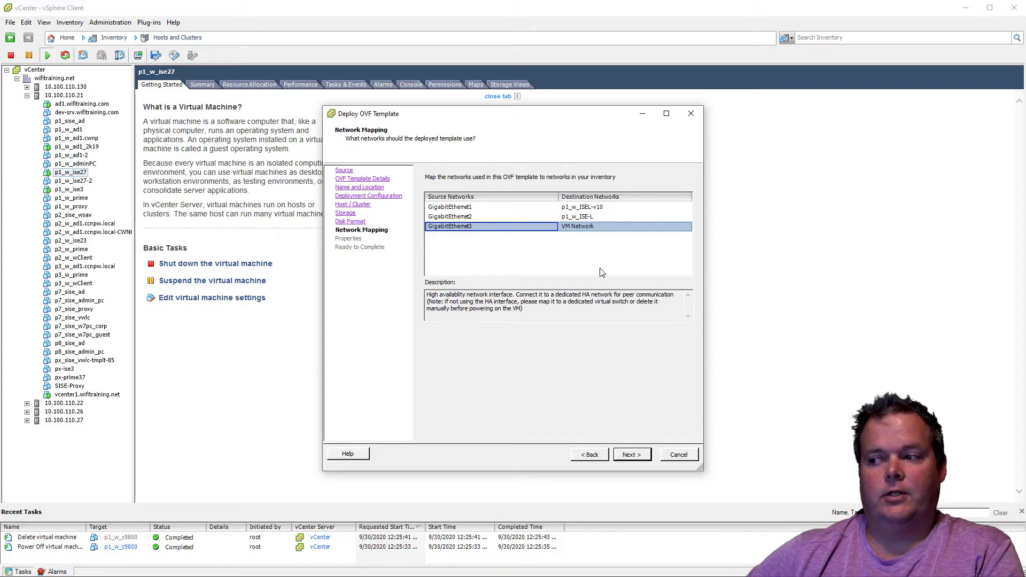
click(636, 454)
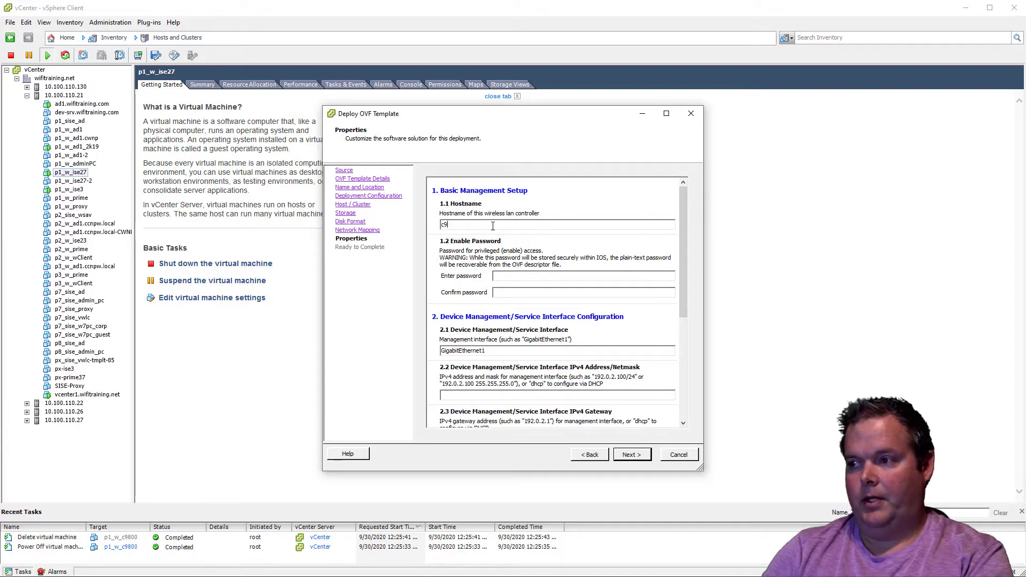
Set the controller's hostname to c9800, then enter and confirm the enable password in the basic management setup
key(Tab)
text(******)
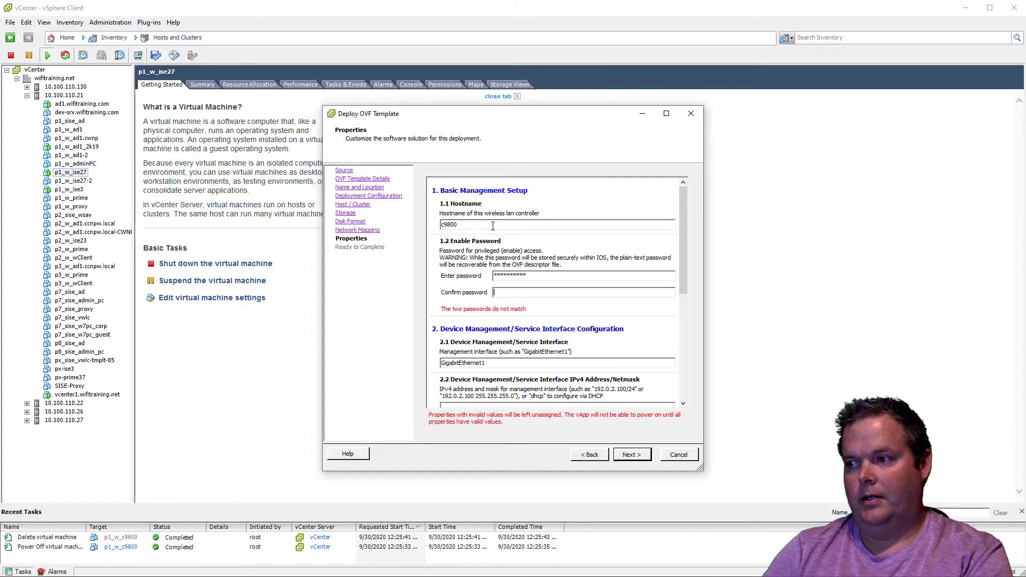
text(**********)
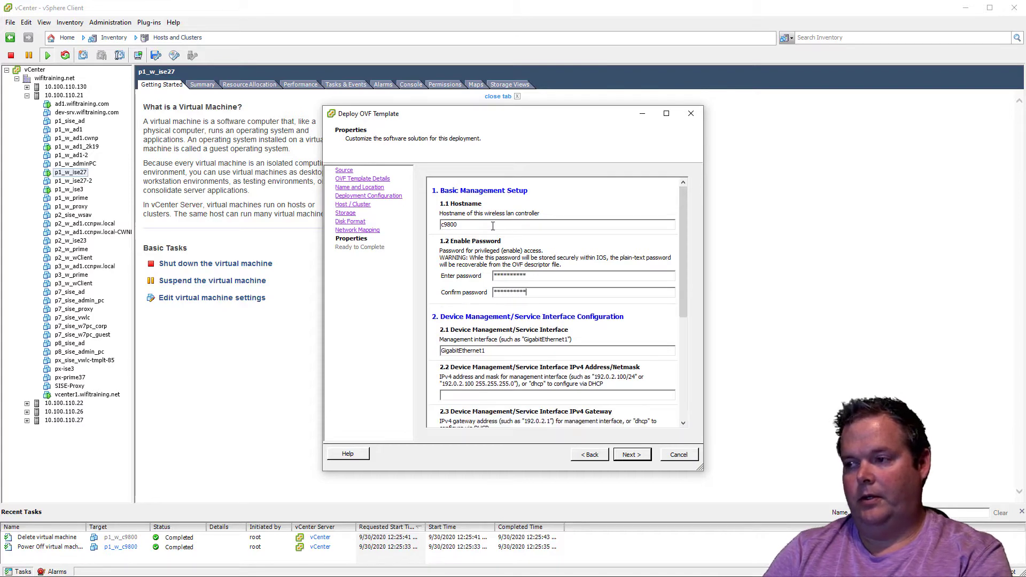
Set the management interface's IPv4 address and gateway to dhcp, then cancel the OVF template deployment
scroll(511, 297, down, 1)
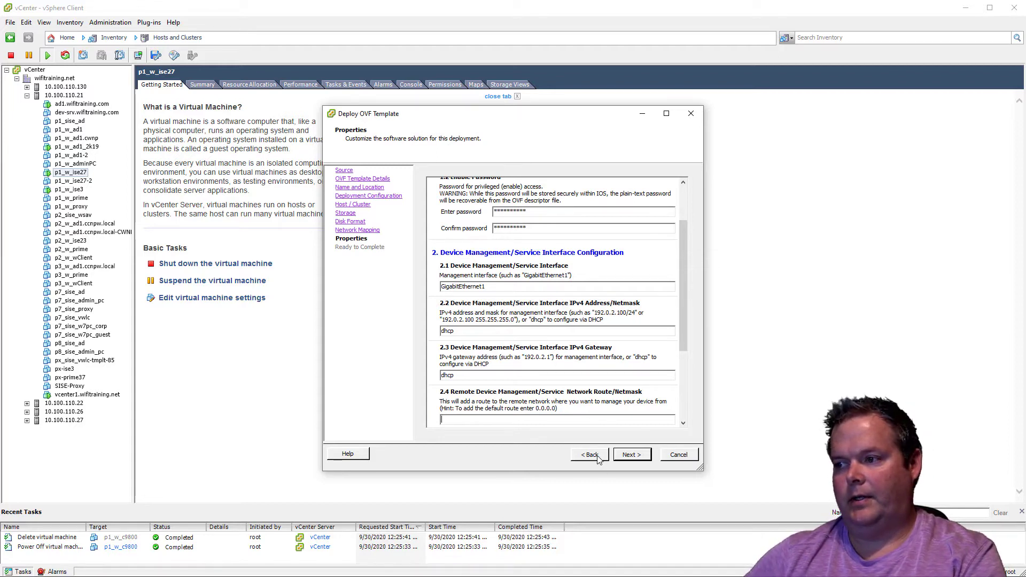
scroll(625, 373, down, 3)
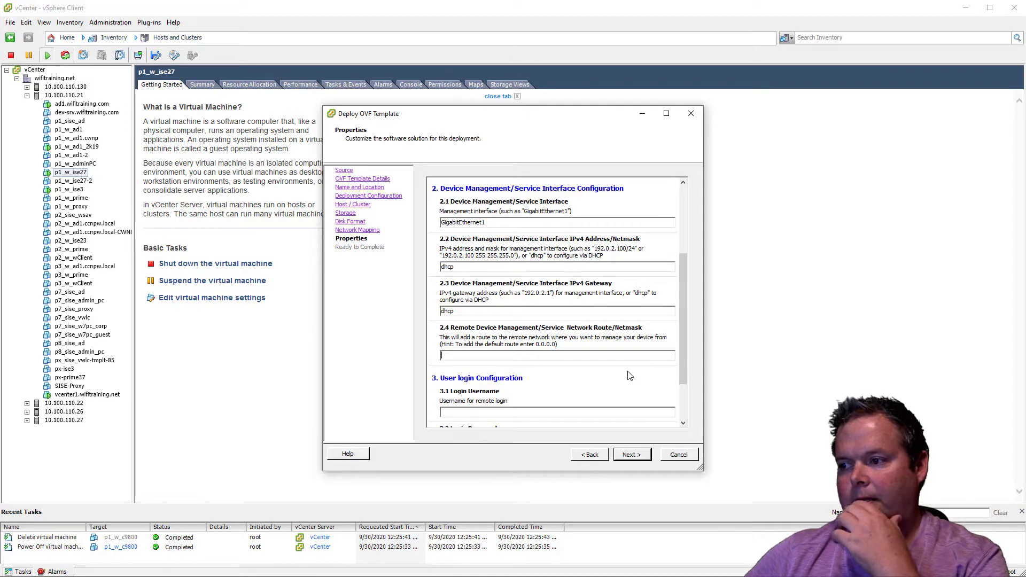
scroll(629, 376, up, 5)
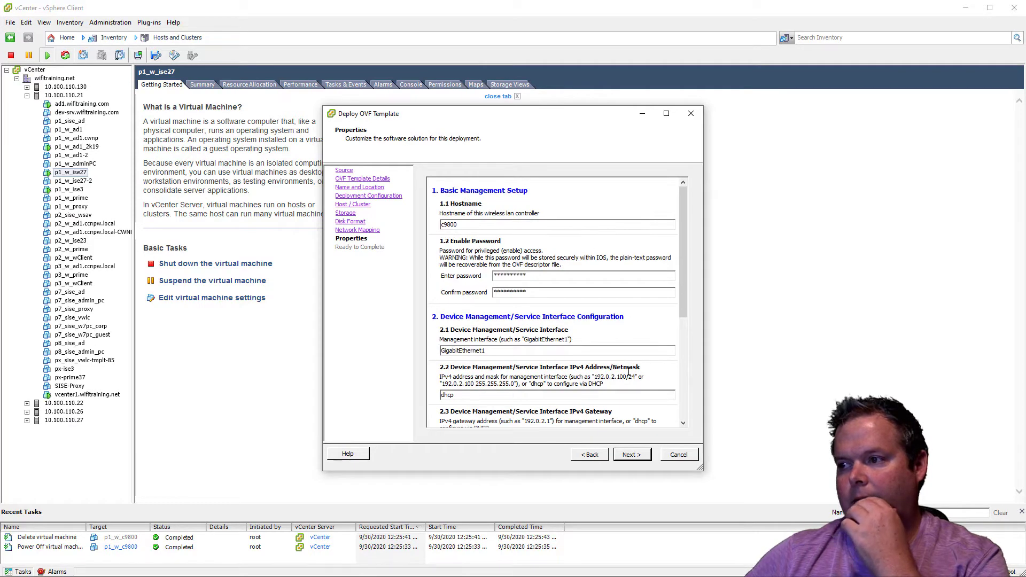
scroll(629, 370, down, 5)
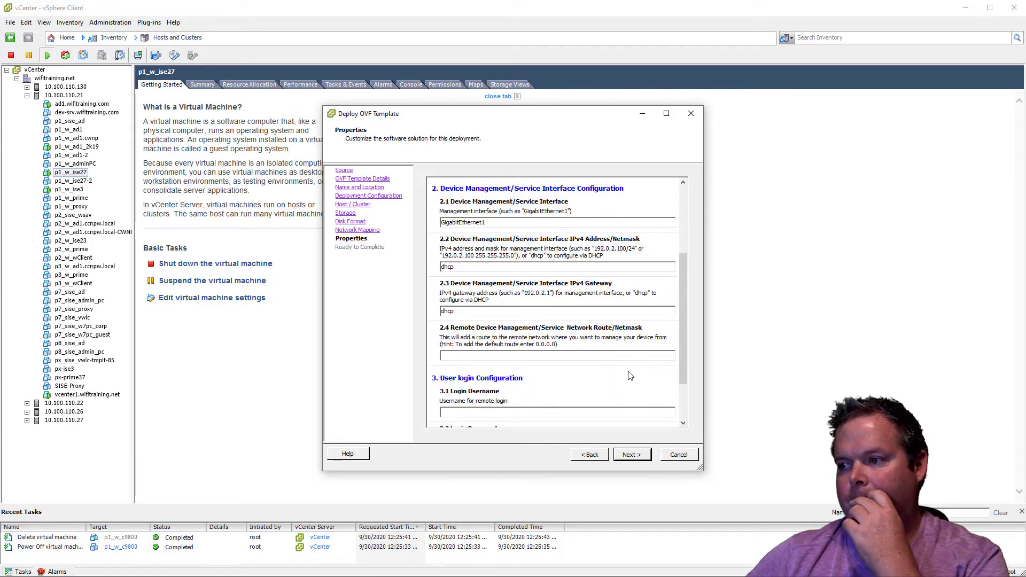
click(681, 456)
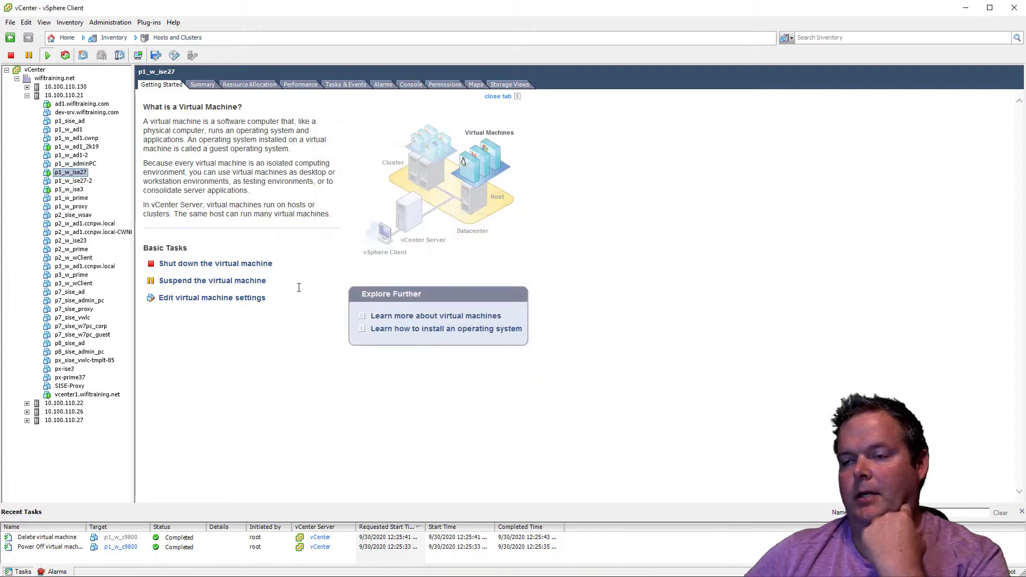
Examine the networking configuration of host 10.100.110.21, including the Cisco Discovery Protocol details of vmnic1 on vSwitch9
click(80, 96)
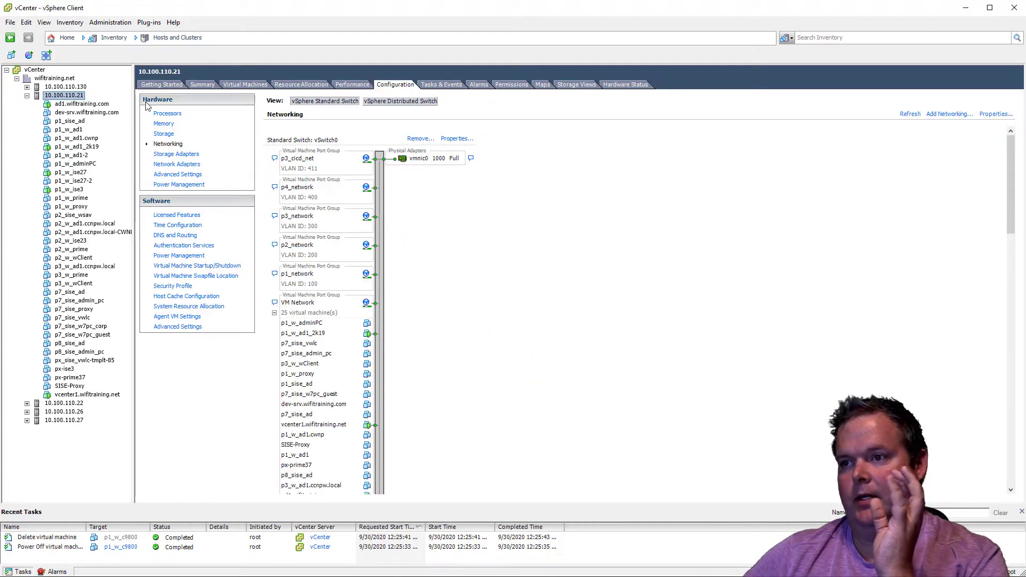
scroll(809, 281, down, 10)
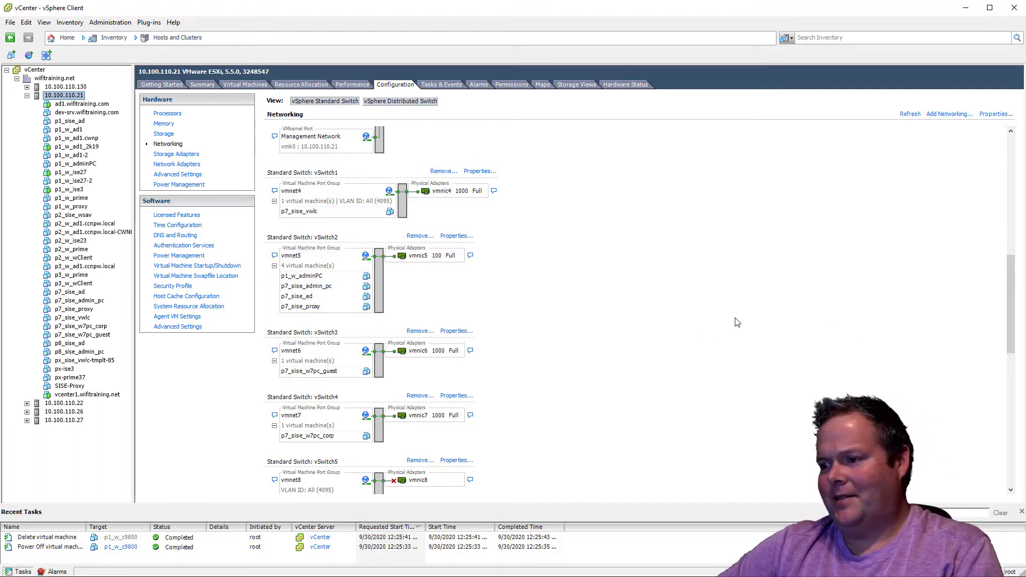
scroll(737, 320, down, 3)
scroll(736, 320, down, 5)
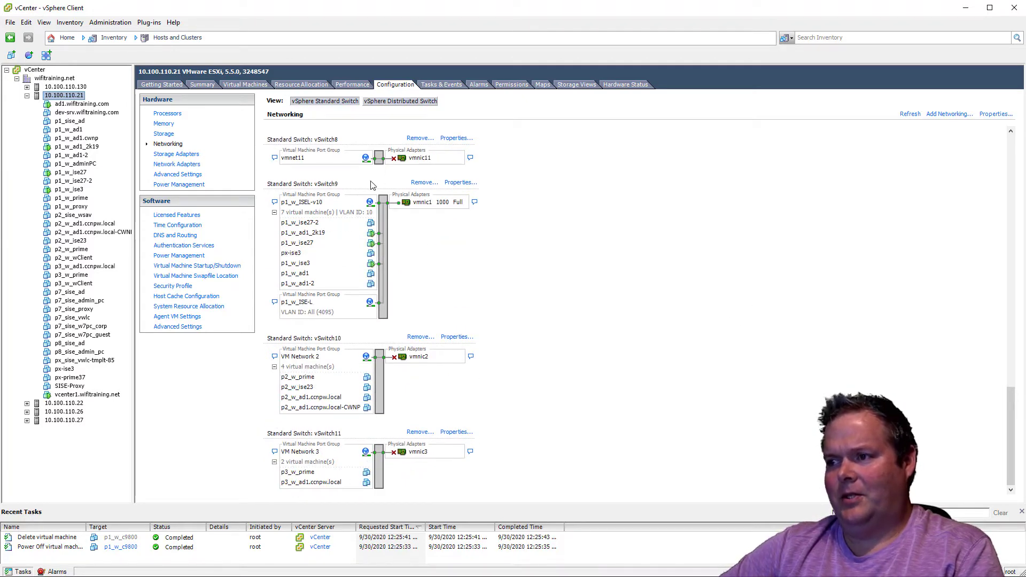
click(475, 202)
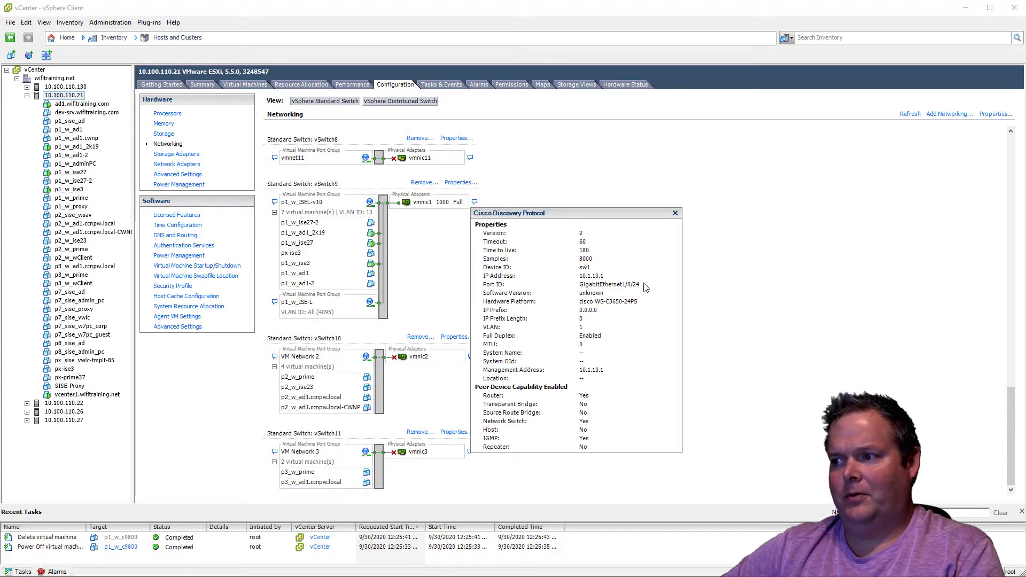
click(500, 197)
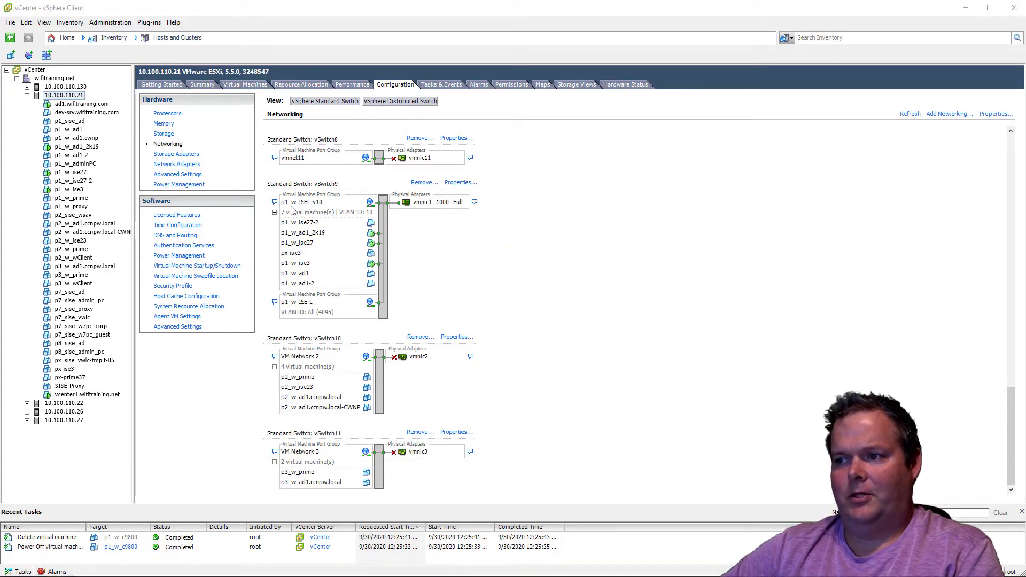
Add a virtual machine port group labelled p1_w_ISEL-v50 with VLAN ID 50 to vSwitch9
click(468, 184)
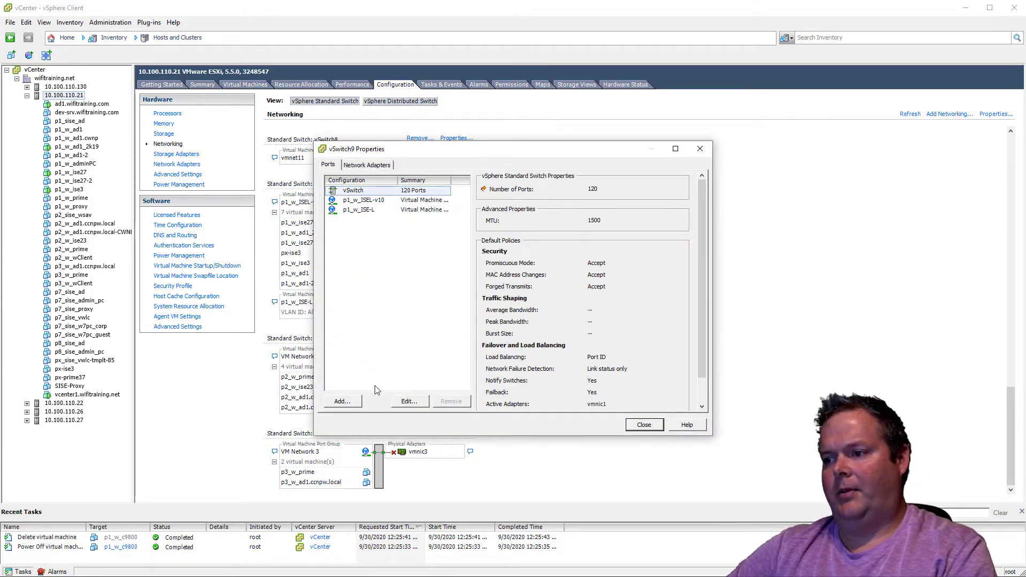
click(342, 401)
click(648, 428)
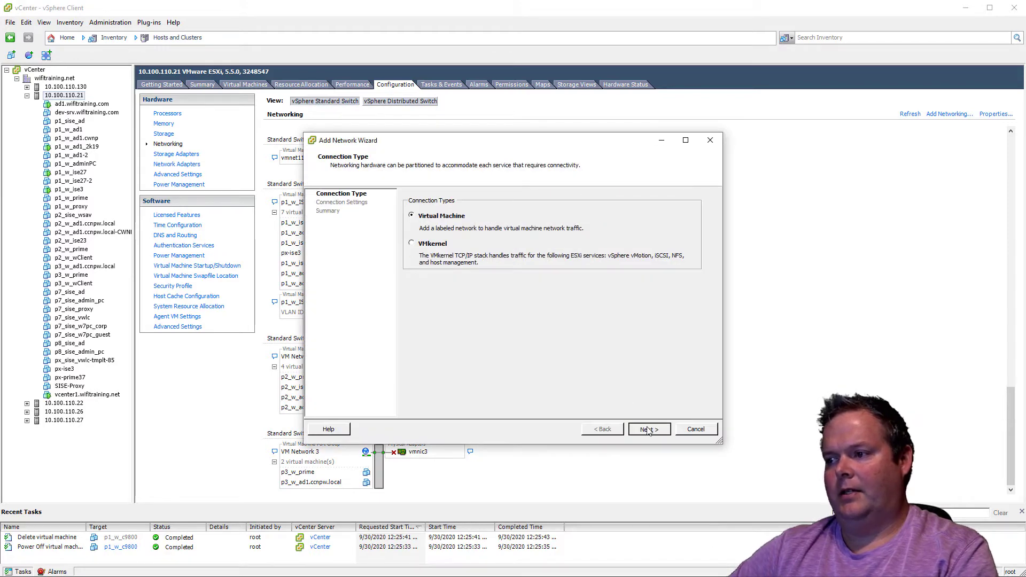
click(541, 223)
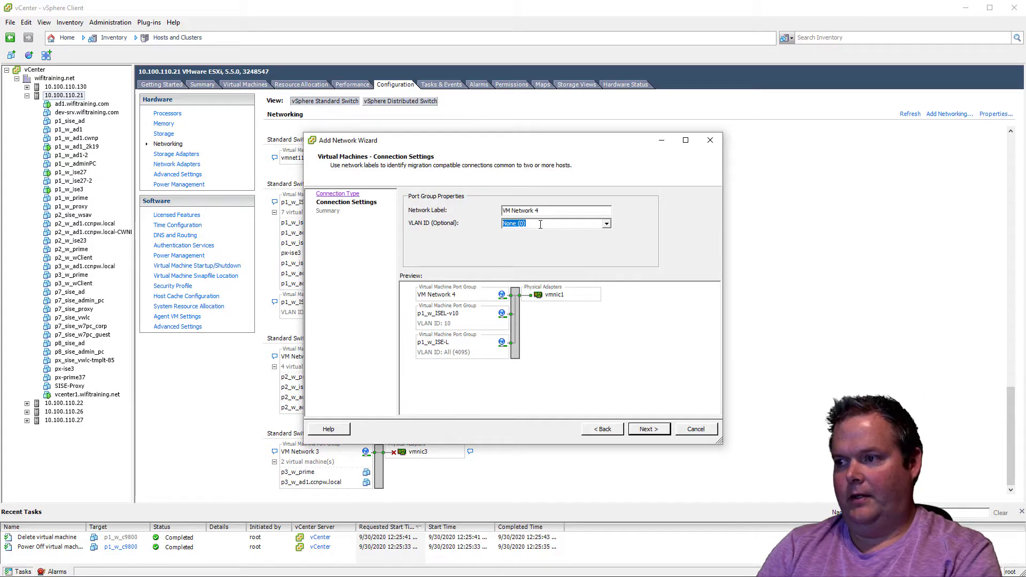
text(50)
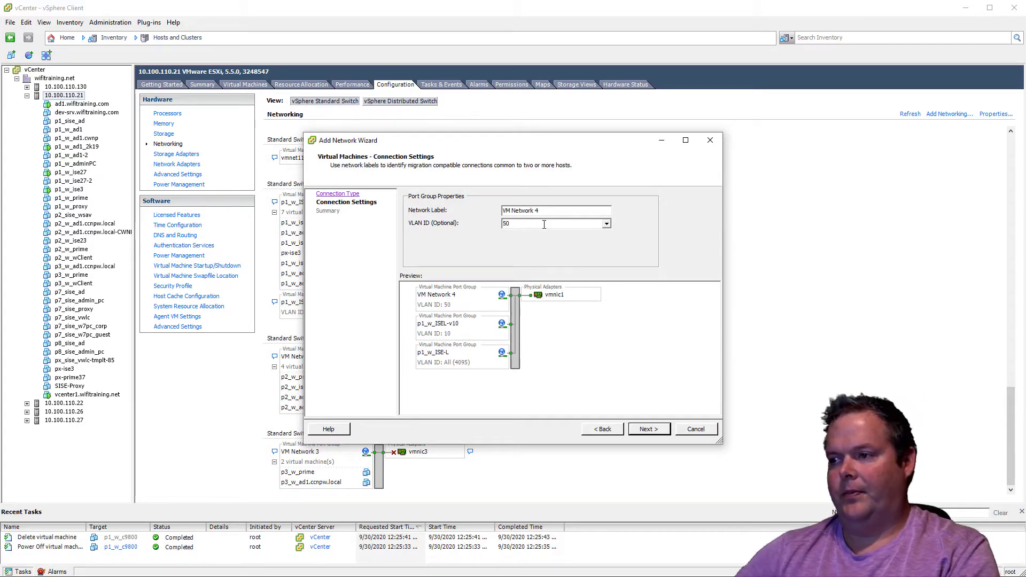
drag(549, 210, 472, 211)
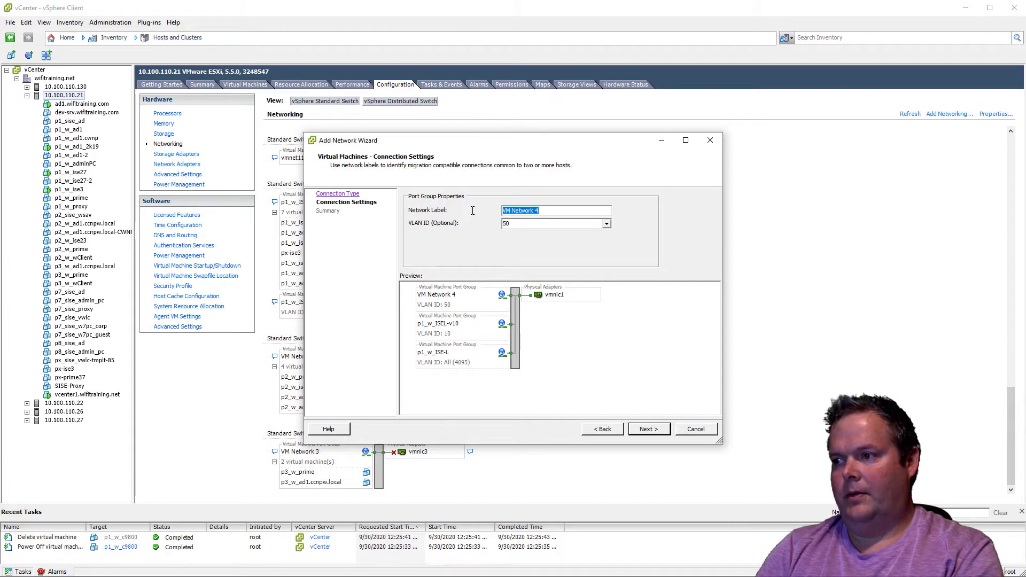
text(p1_w_ISEL-)
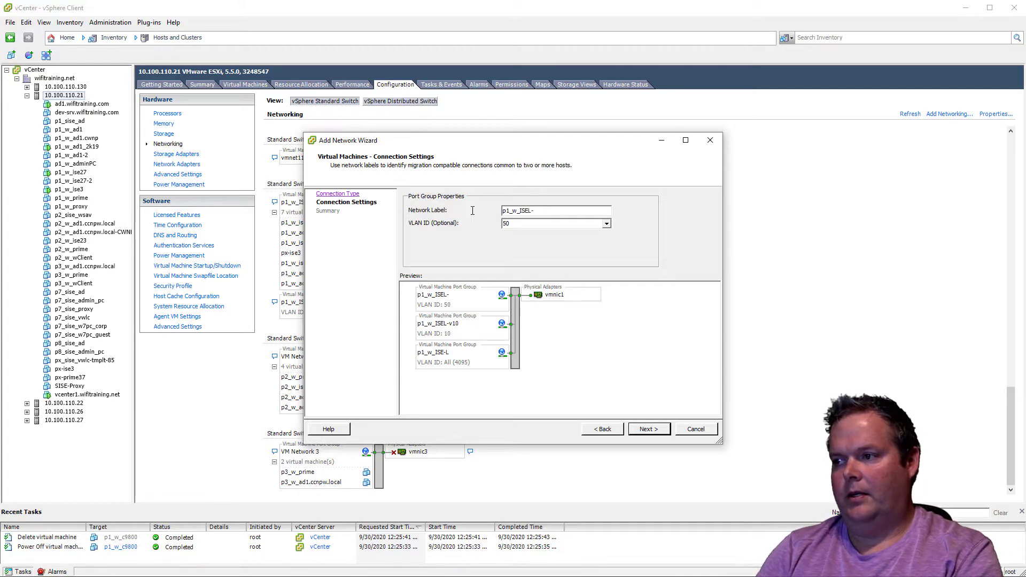
text(v50)
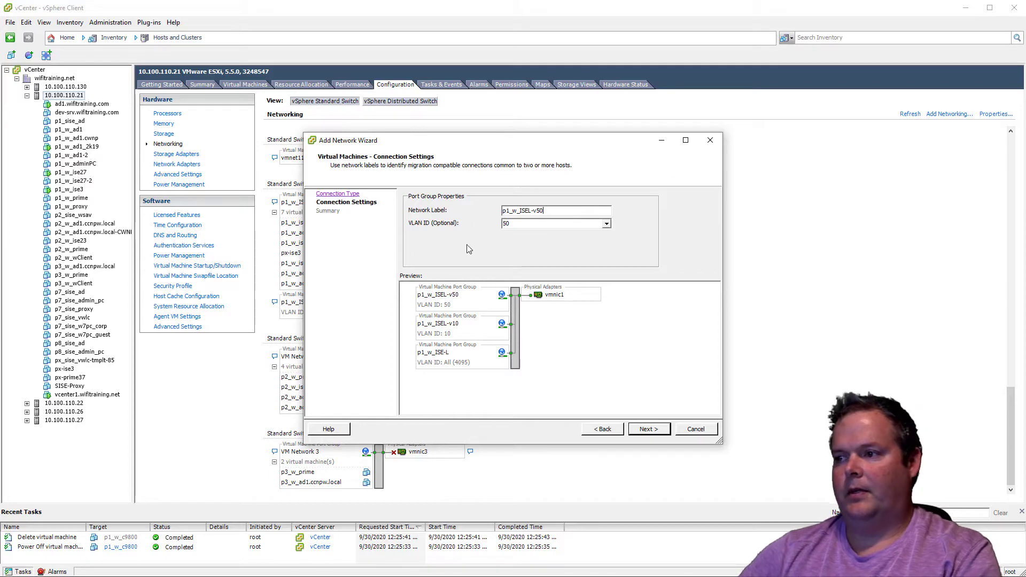
click(639, 428)
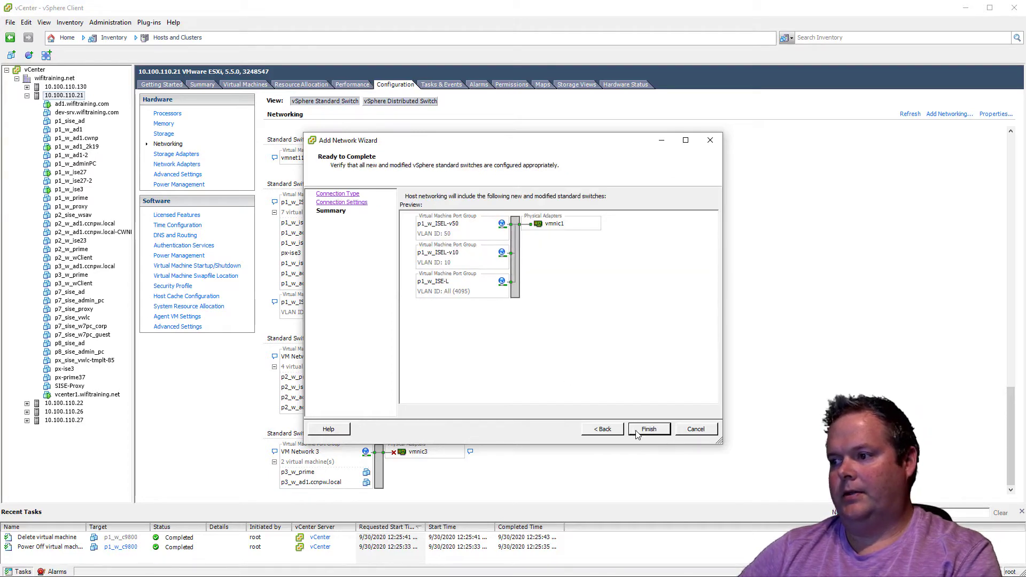
click(648, 428)
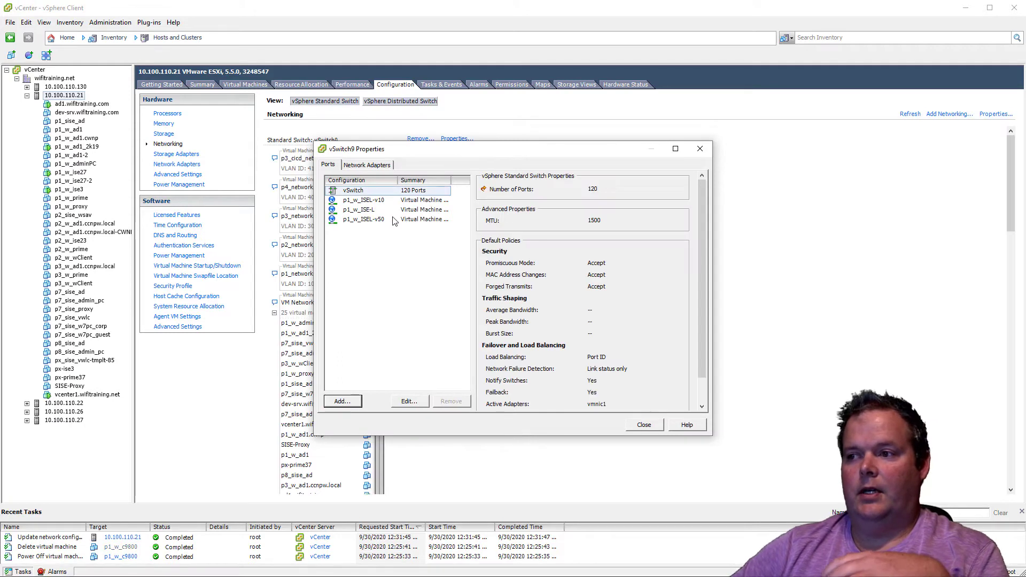
Review the properties of the p1_w_ISEL-v50 and p1_w_ISE-L port groups, then close the vSwitch9 properties
click(389, 221)
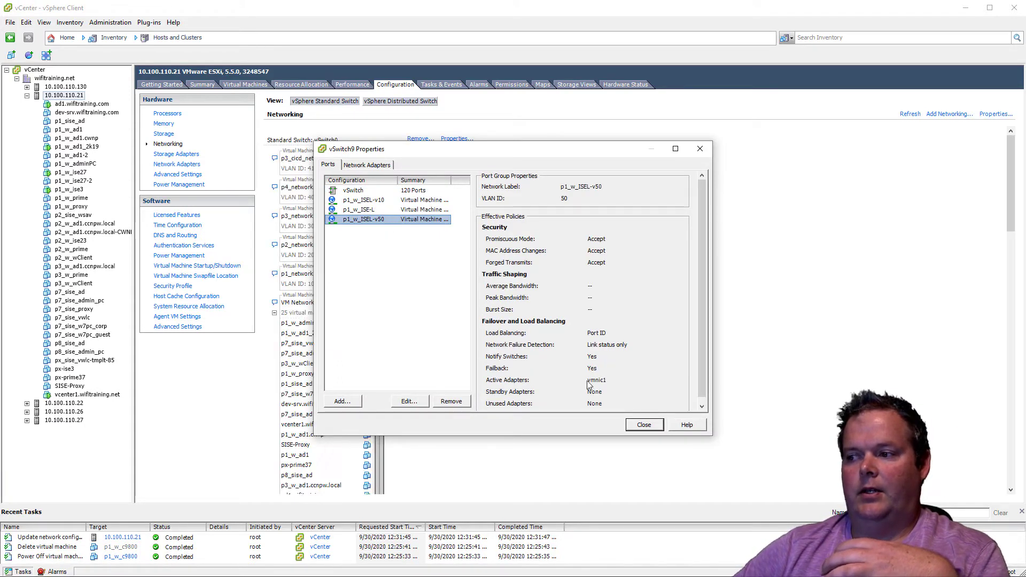
click(397, 210)
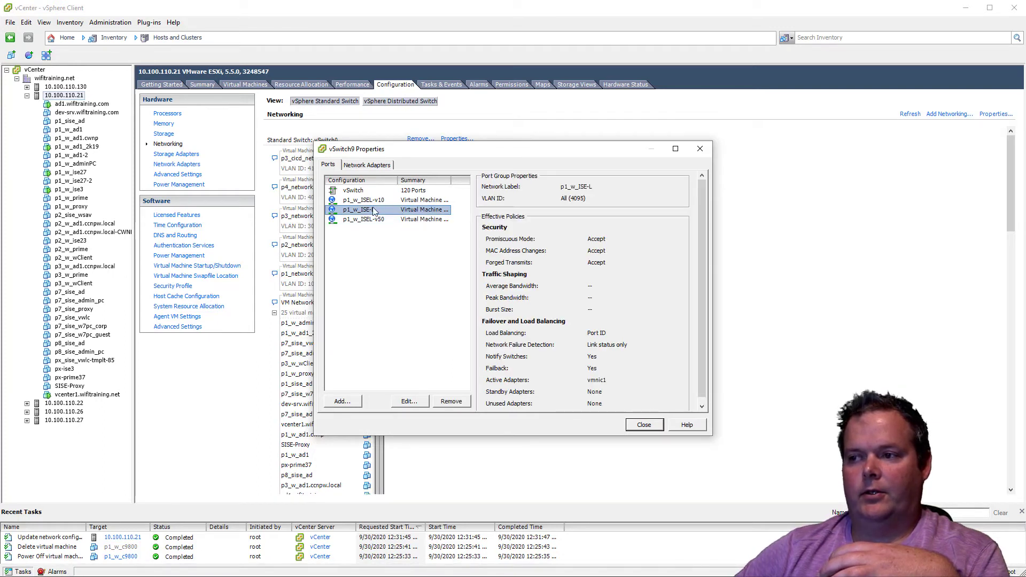
click(635, 424)
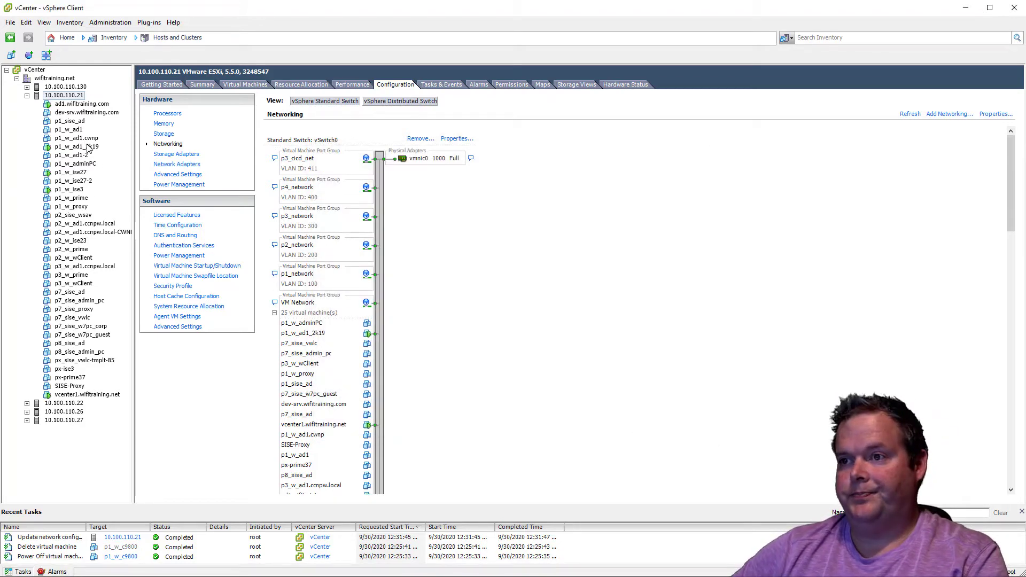
Start a new OVF template deployment of the Cisco C9800-CL controller and name the virtual machine p1_w_c9800
click(10, 22)
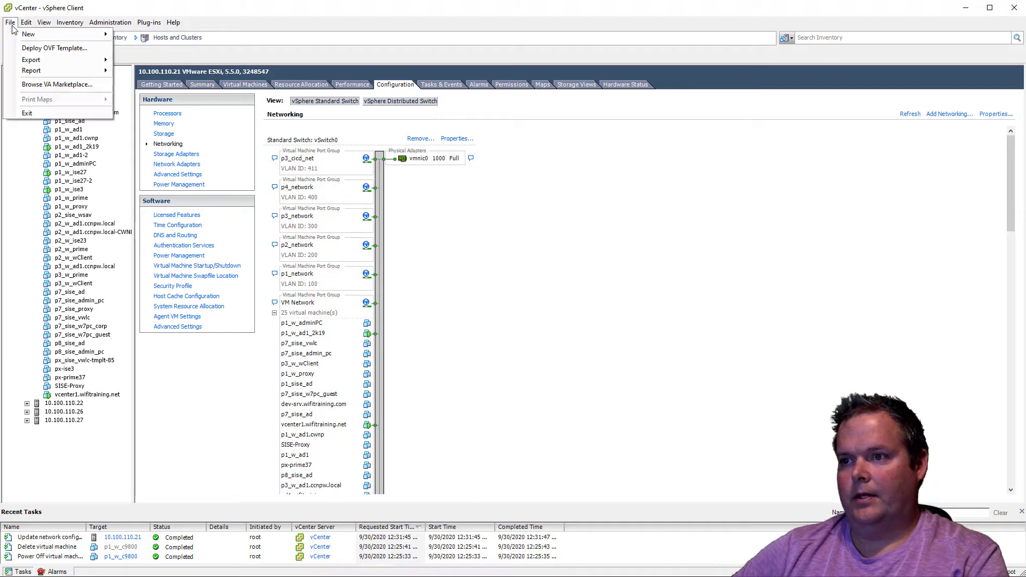
click(33, 46)
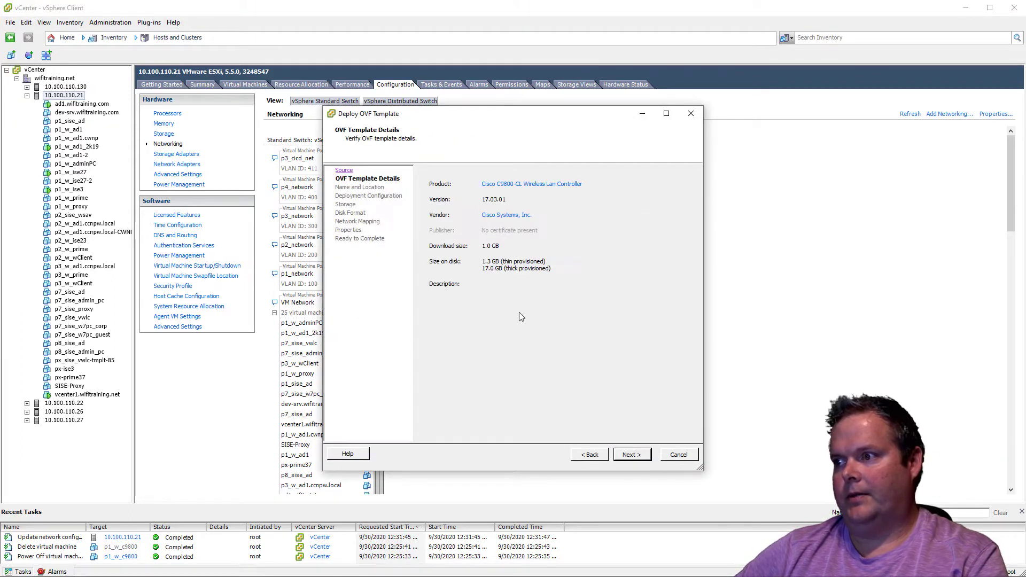
click(633, 454)
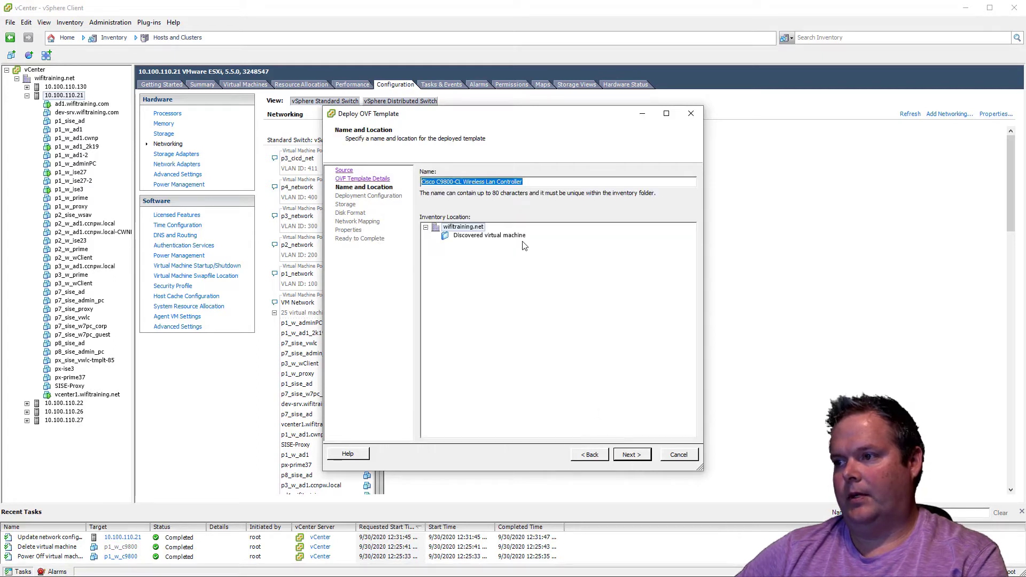
text(p1_w)
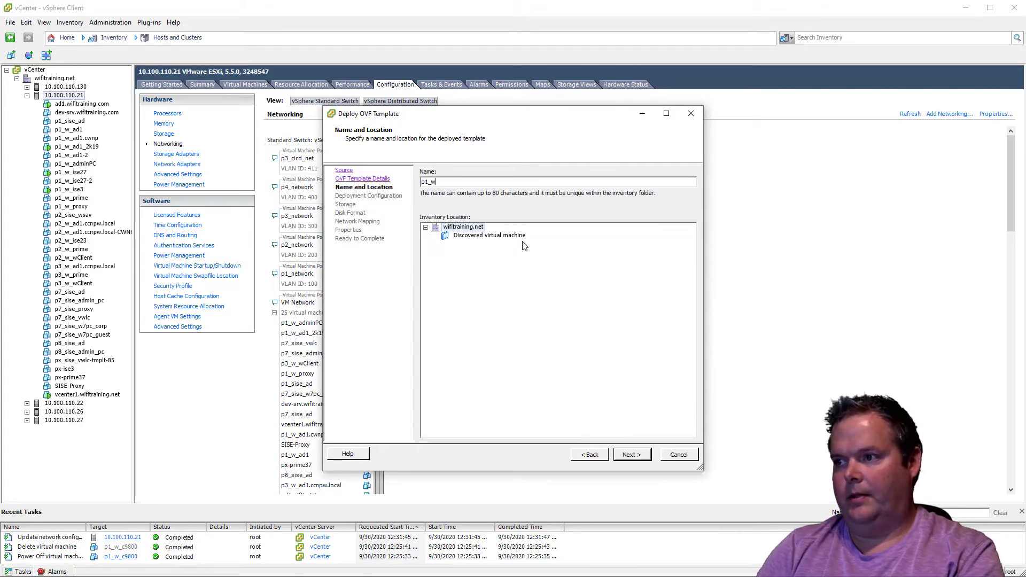
text(_c9800)
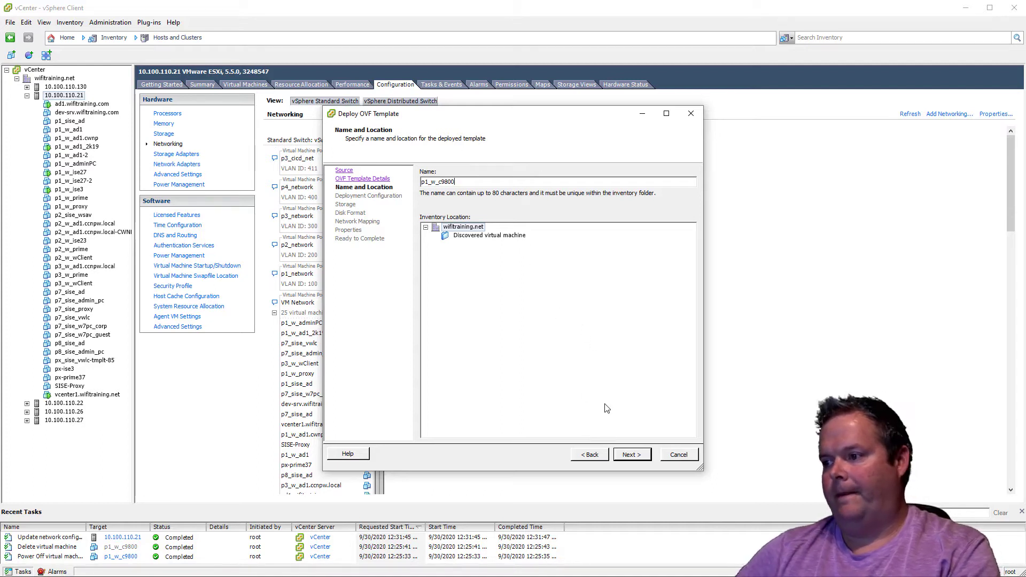
click(631, 454)
Choose the controller's deployment configuration by access point and client capacity and accept it
click(530, 197)
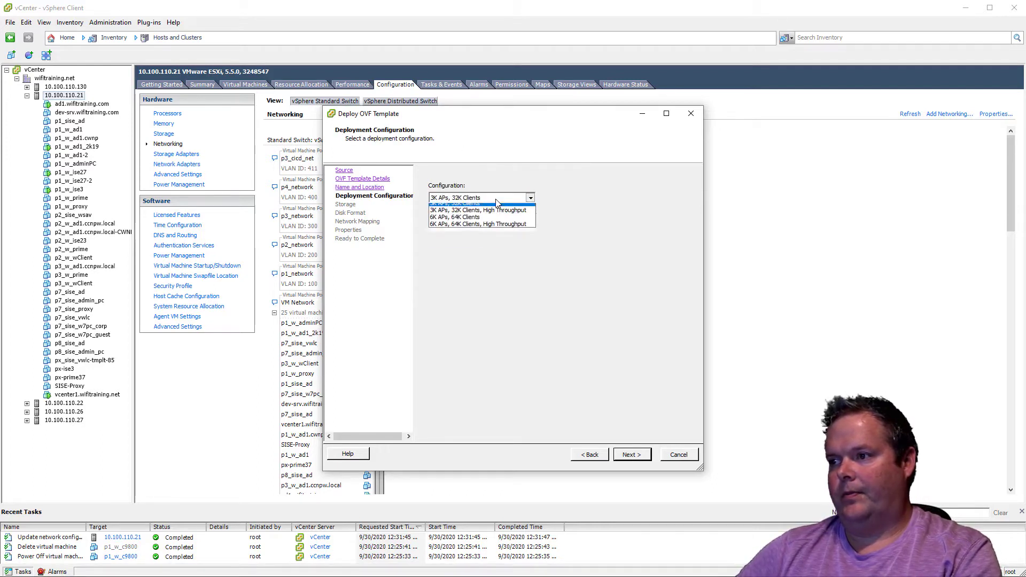
click(476, 228)
click(632, 454)
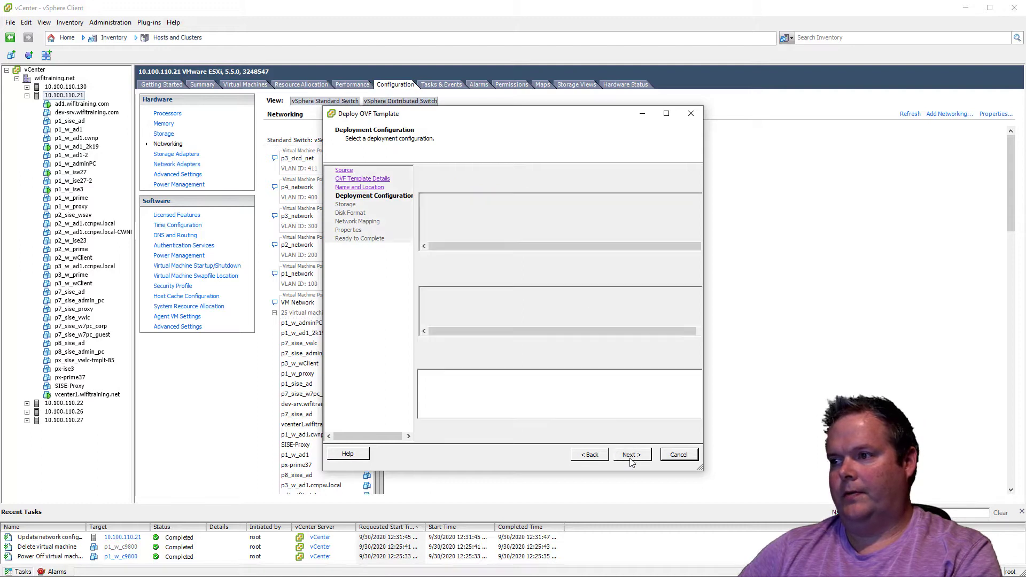
Store the virtual machine files on DL380datastore2 in the Thin Provision disk format
click(511, 218)
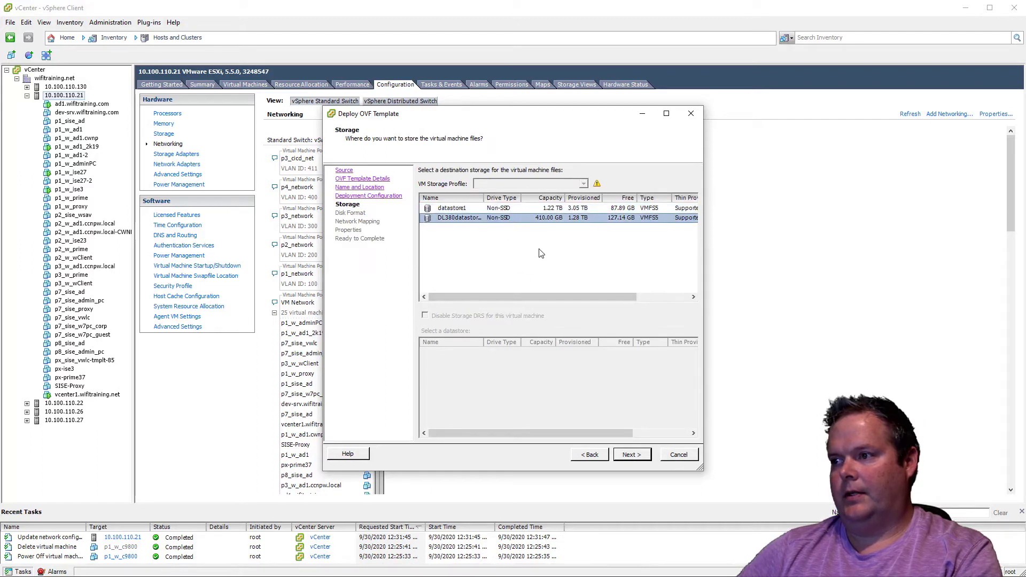
click(644, 454)
click(433, 250)
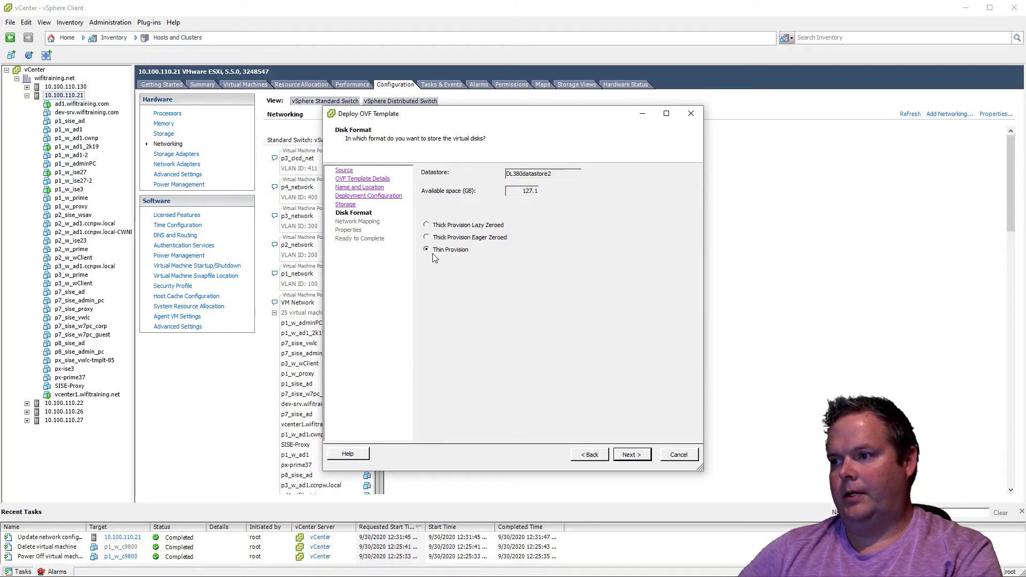
click(632, 455)
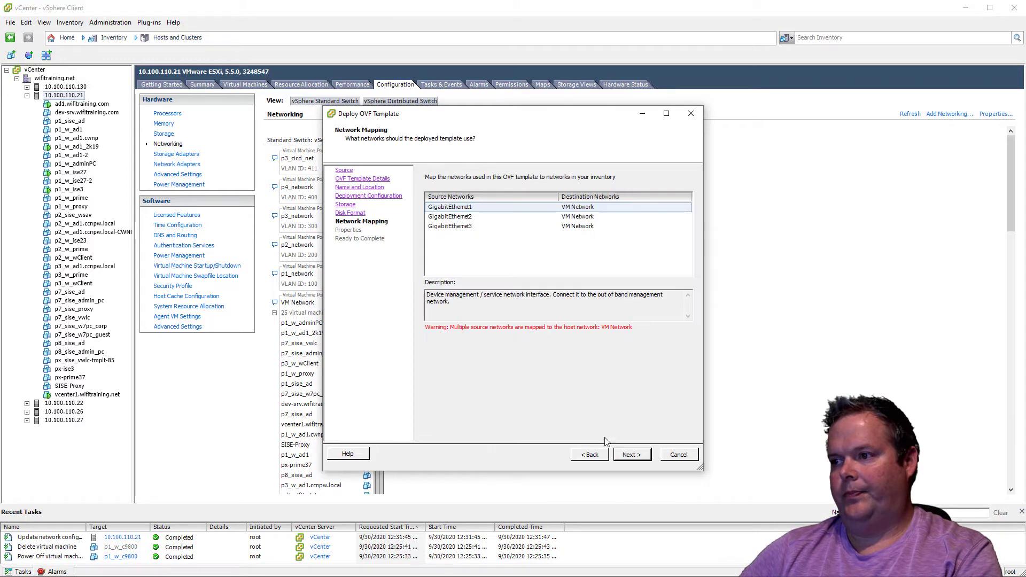
Map the GigabitEthernet1 source network to the p1_w_ISEL-v50 destination network
click(610, 209)
click(610, 208)
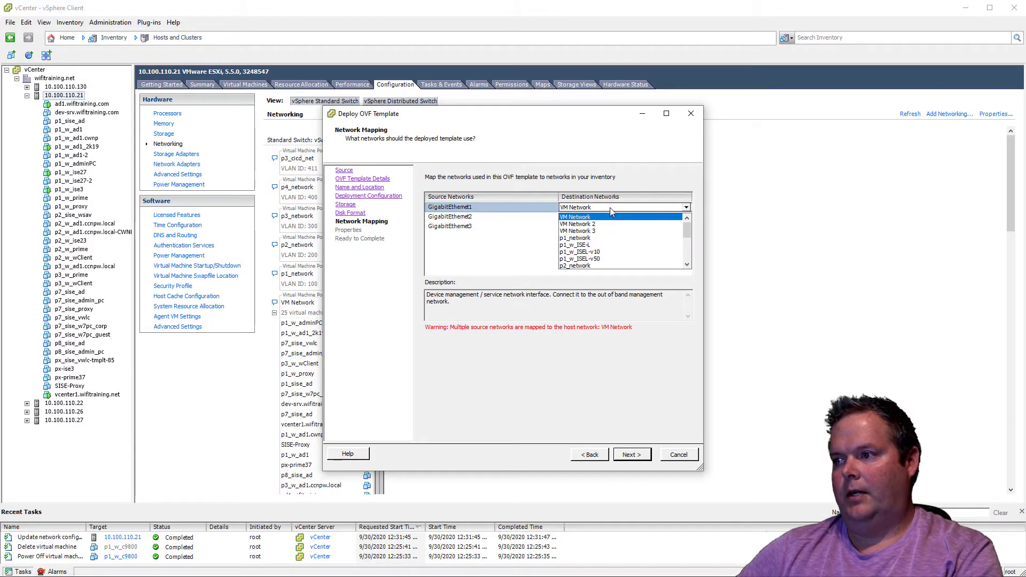
click(608, 262)
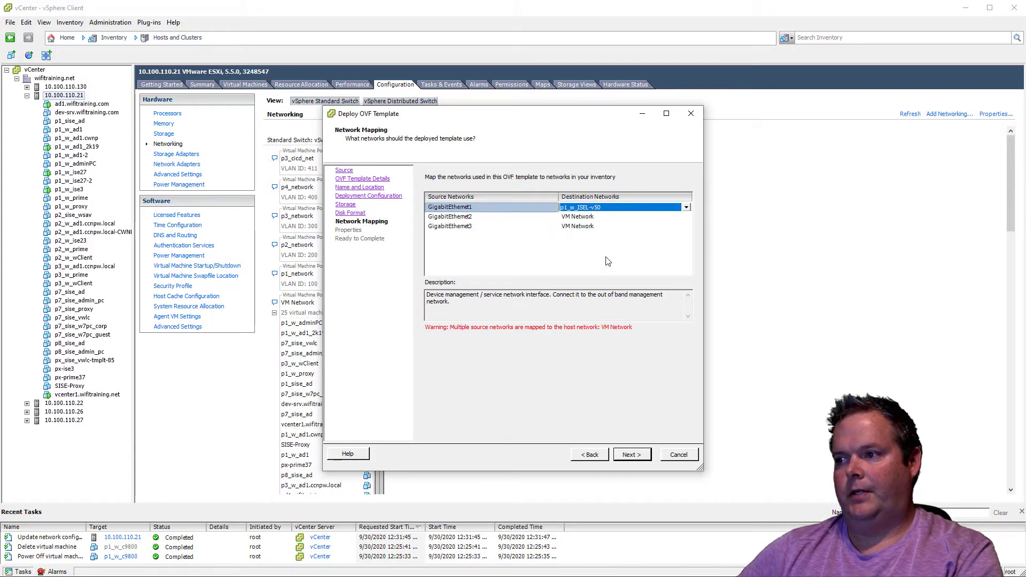
Map the GigabitEthernet2 source network to the p1_w_ISE-L destination network and accept the network mapping
click(590, 219)
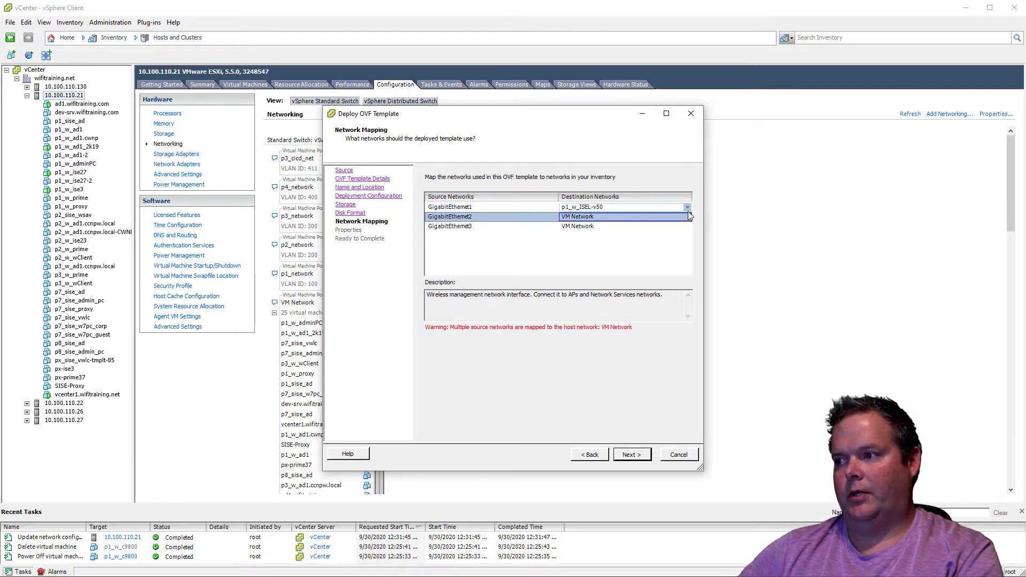
click(688, 219)
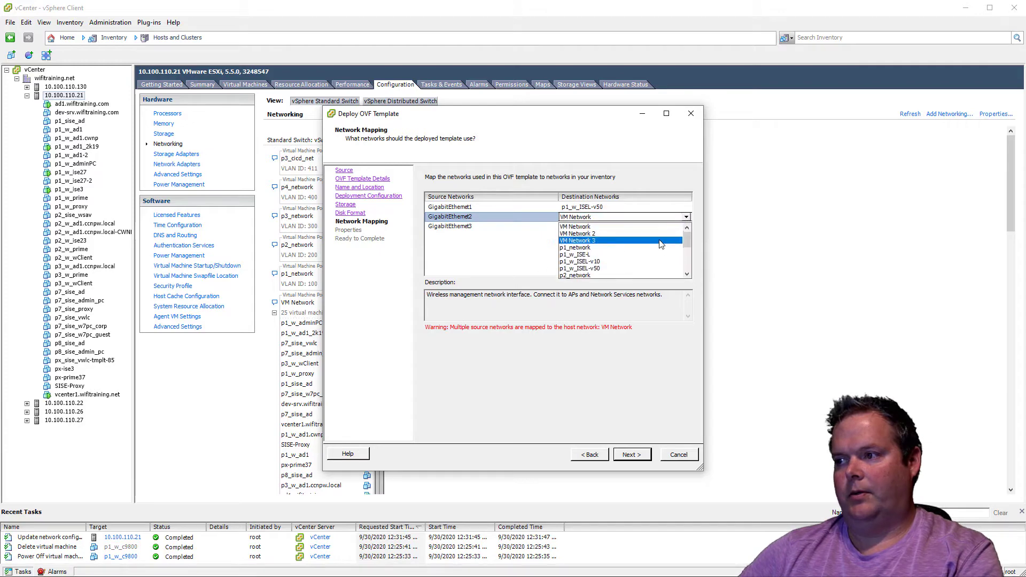
click(645, 255)
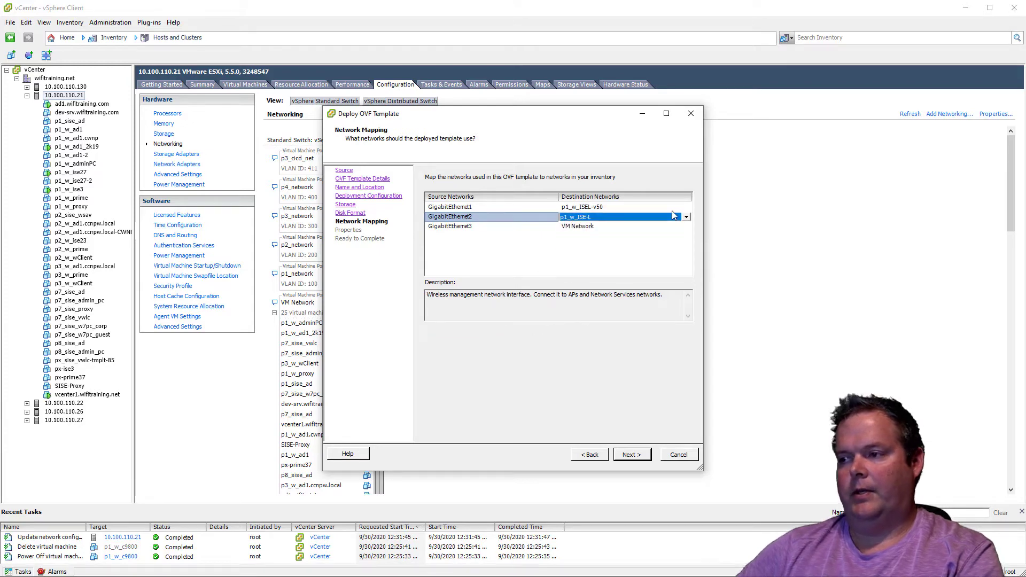
click(631, 454)
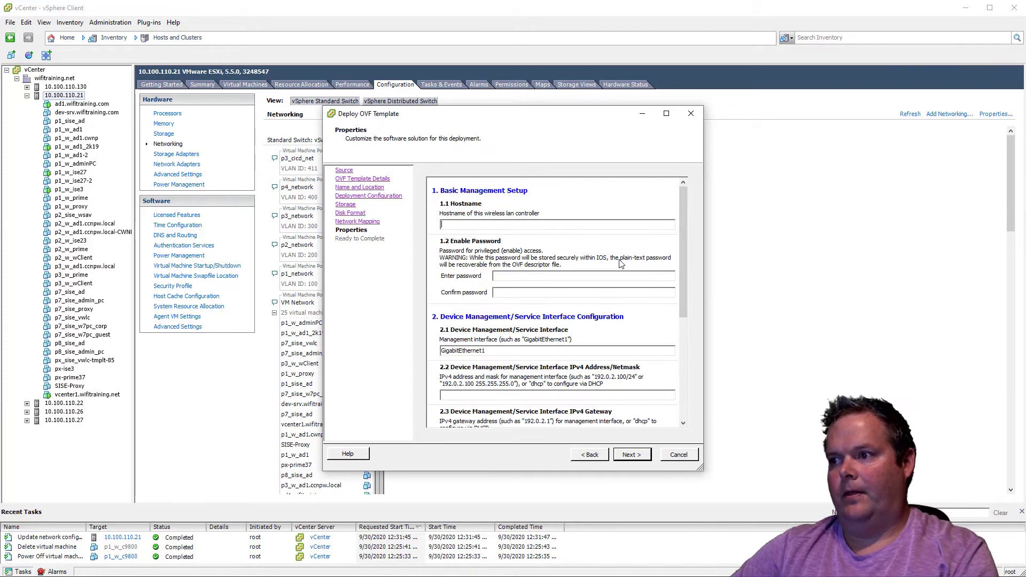
Set the controller's hostname to c9800, then enter and confirm the enable password
text(c9800)
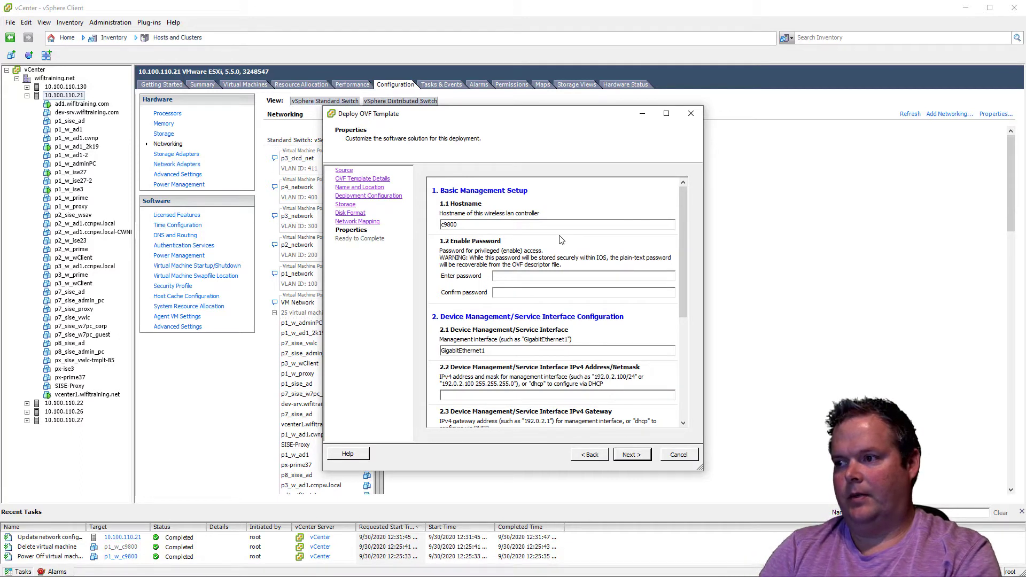
key(Tab)
text(*****)
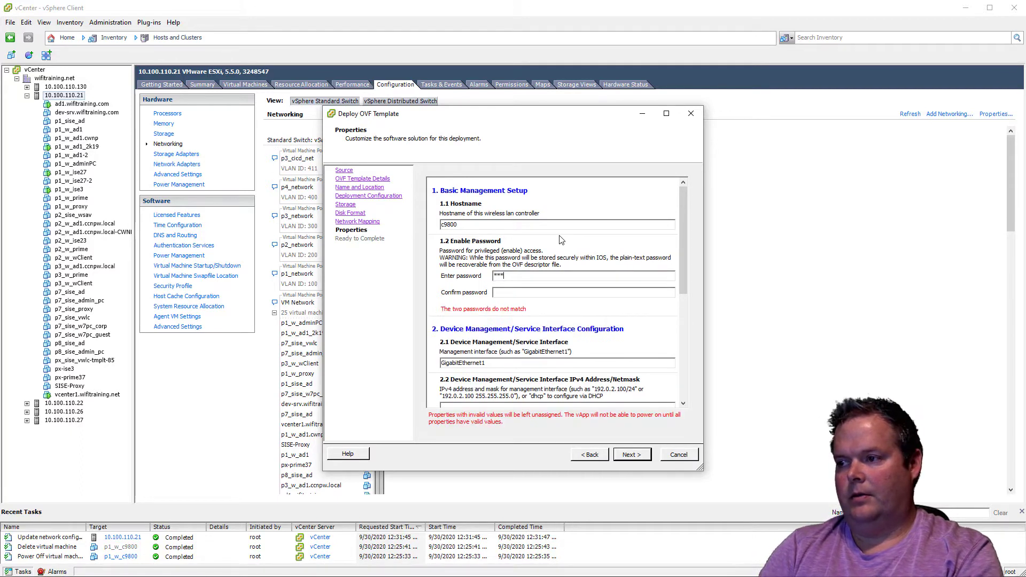
key(BackSpace)
key(BackSpace)
key(BackSpace)
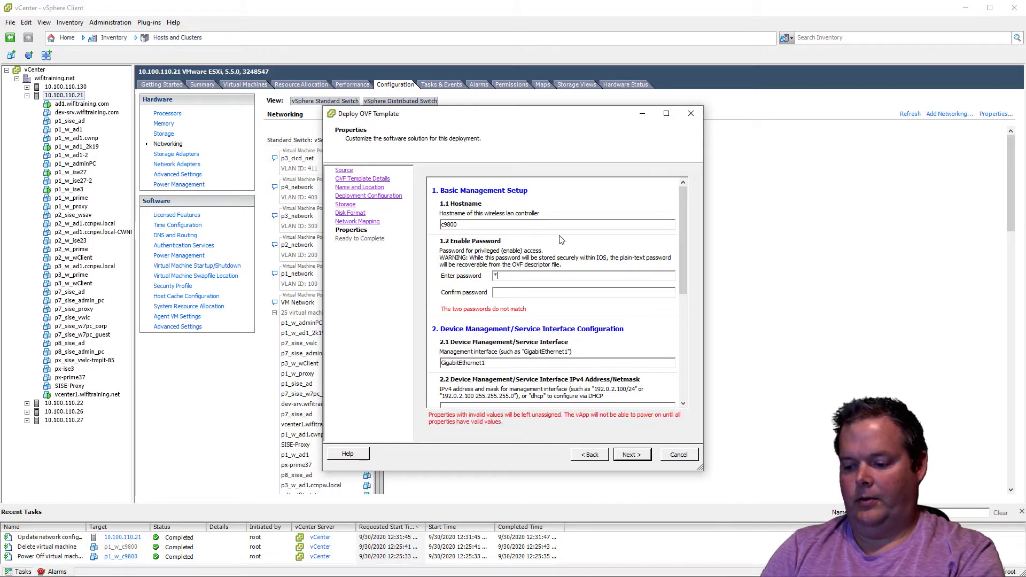
text(****)
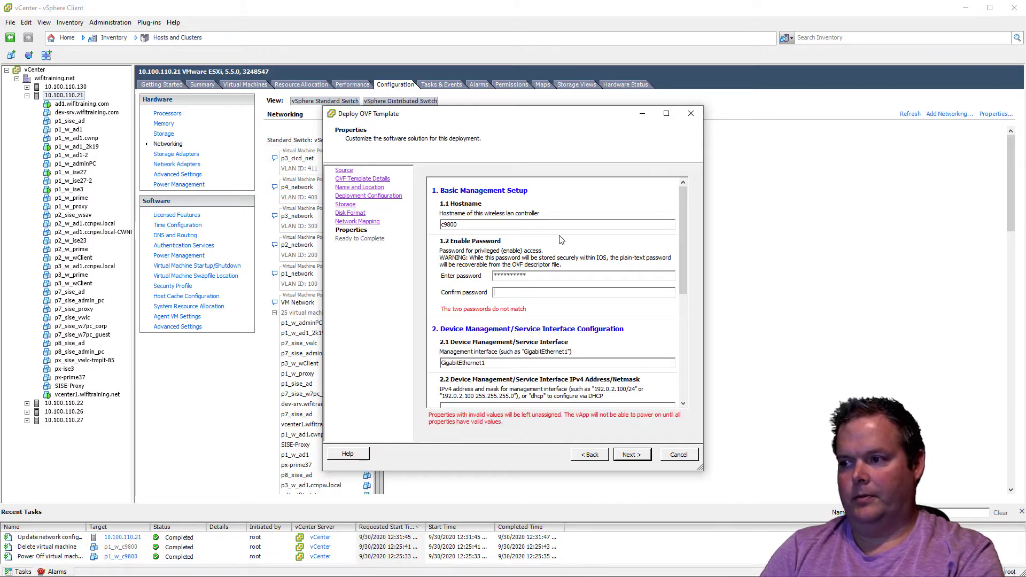
text(*******)
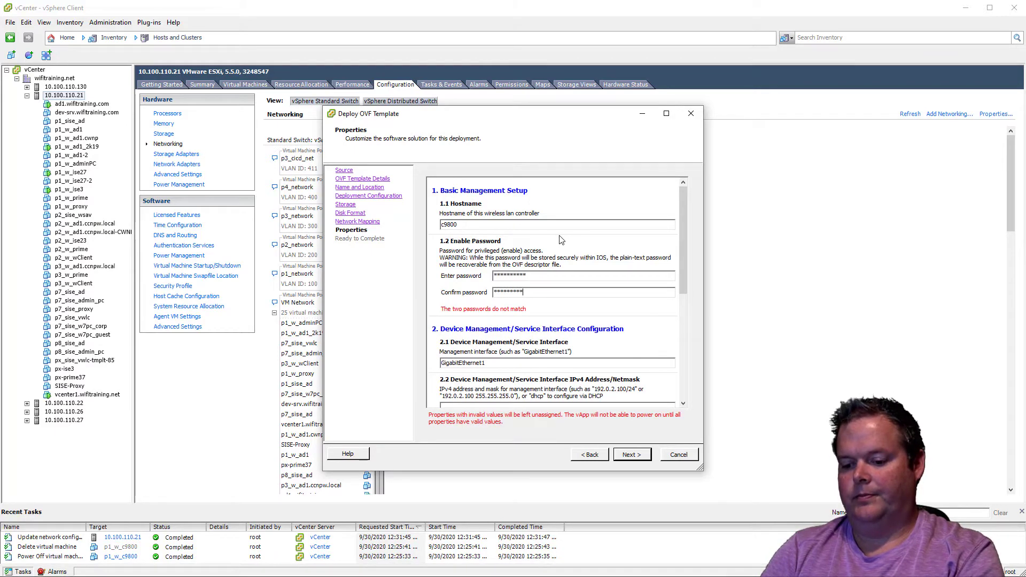
text(*)
Set the management interface's IPv4 address and gateway to dhcp and the remote management network route to 0.0.0.0
scroll(559, 314, down, 3)
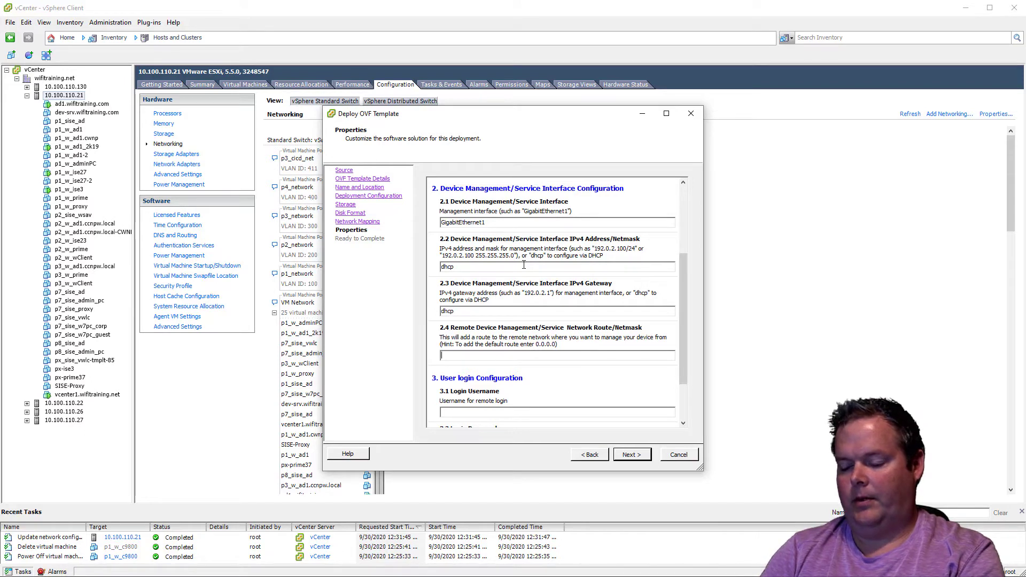
text(.0.0.0)
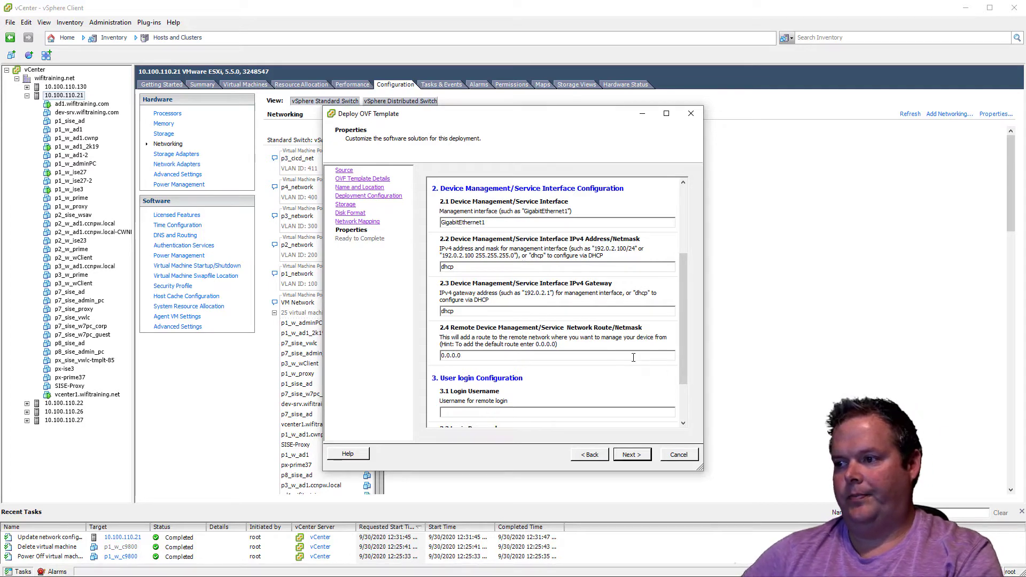
Set the login username to admin with a confirmed login password, and start the deployment without automatic power-on
scroll(633, 359, down, 3)
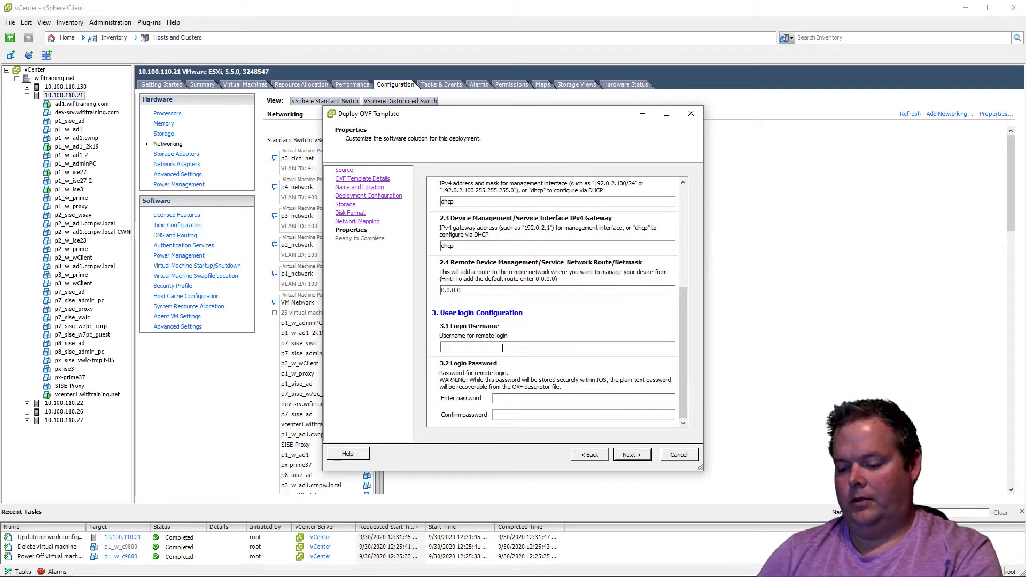
text(admin)
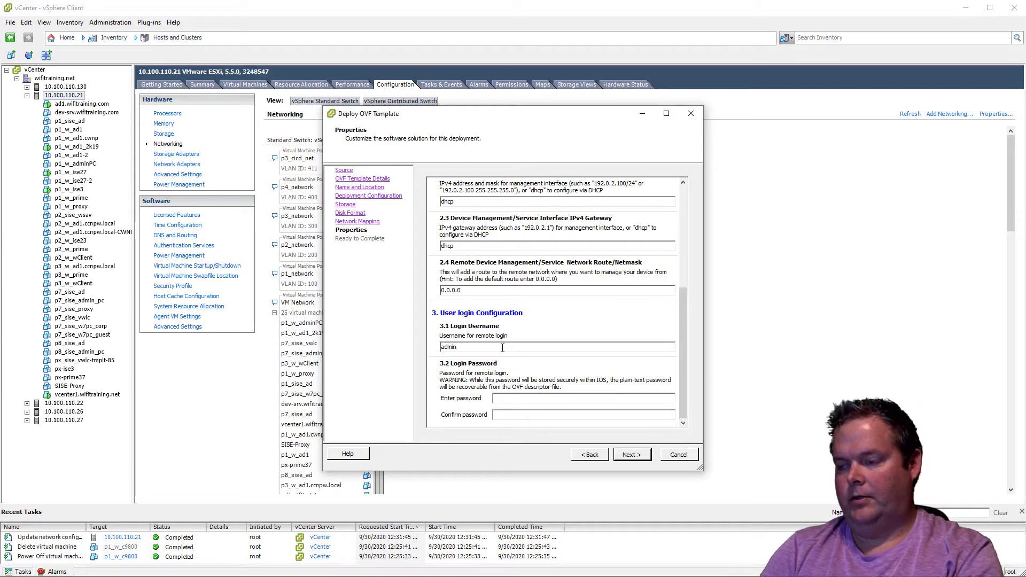
text(*******)
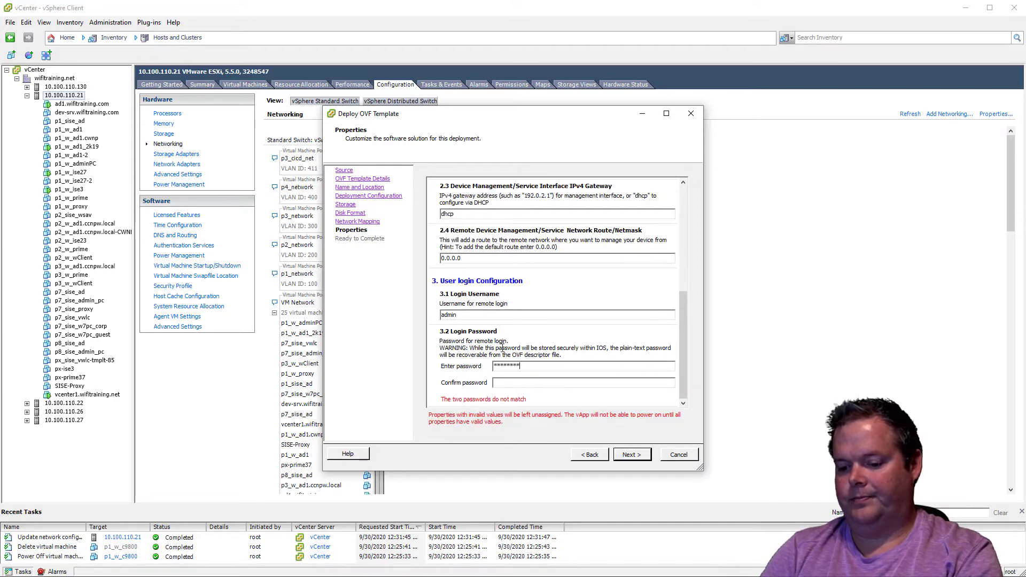
key(Tab)
text(*)
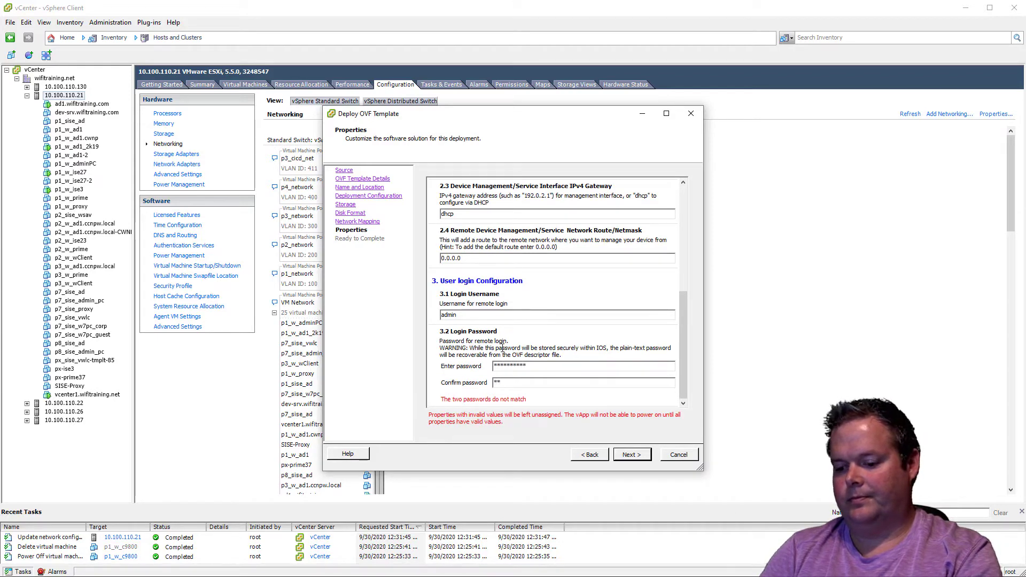
text(********)
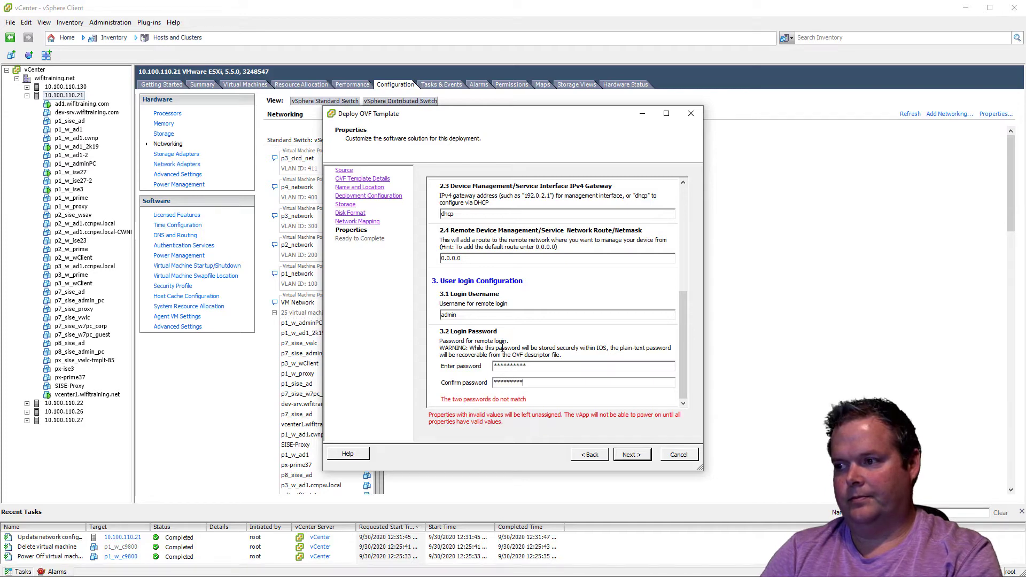
text(*)
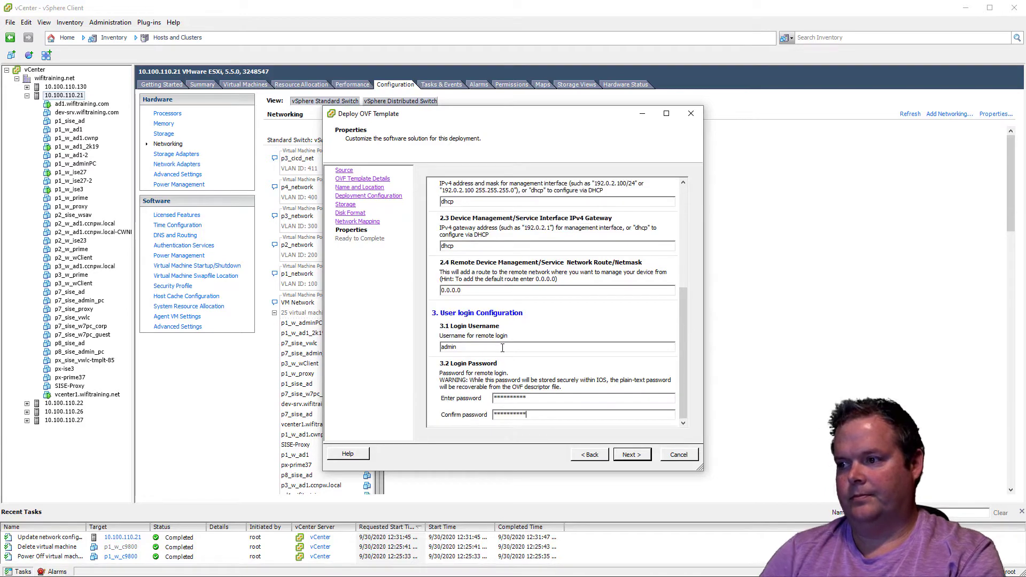
click(649, 454)
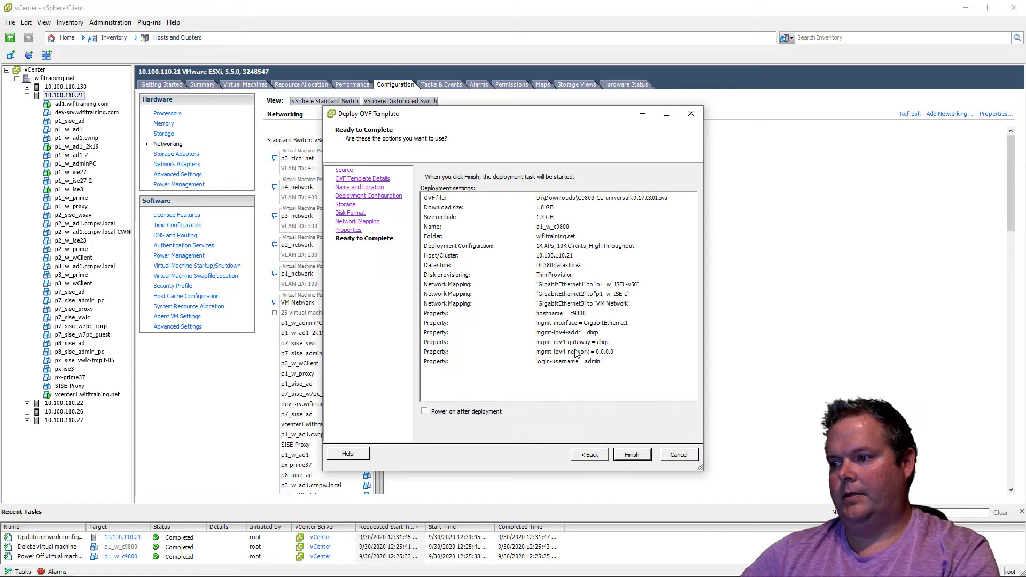
click(632, 453)
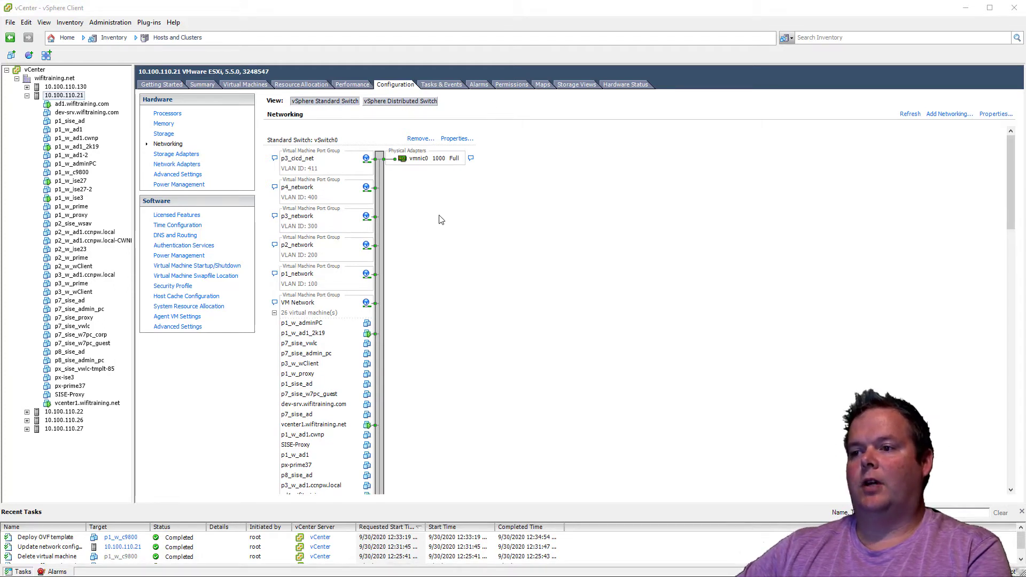
Remove Network adapter 3 from the p1_w_c9800 virtual machine's hardware and save the settings
click(79, 173)
click(214, 282)
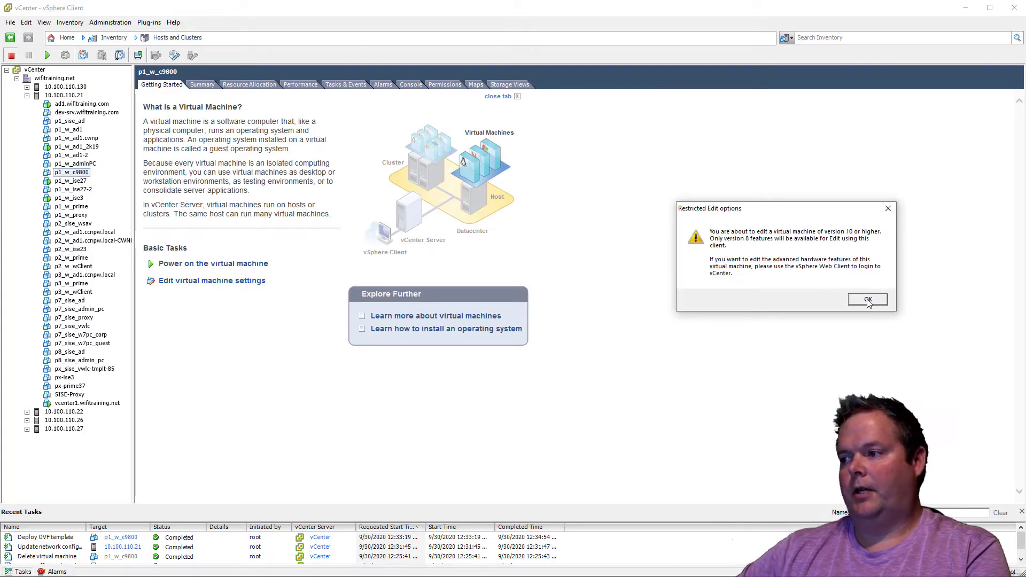
click(867, 299)
click(466, 283)
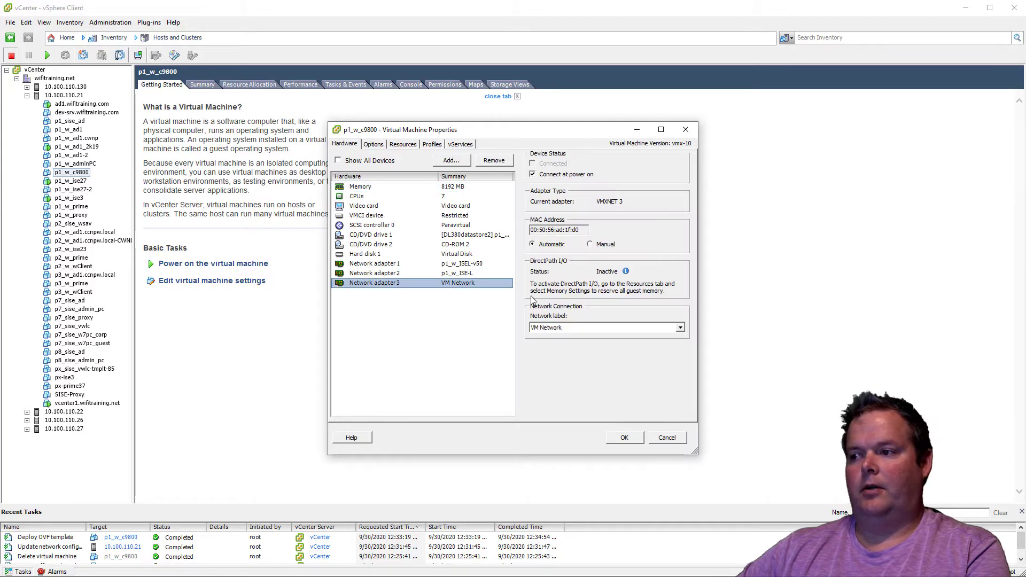
click(492, 161)
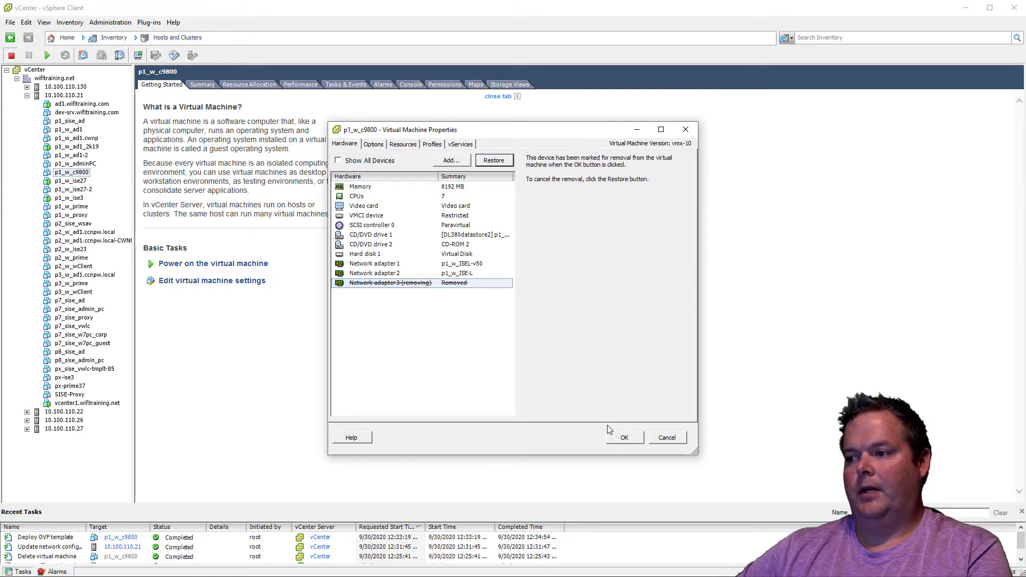
click(625, 438)
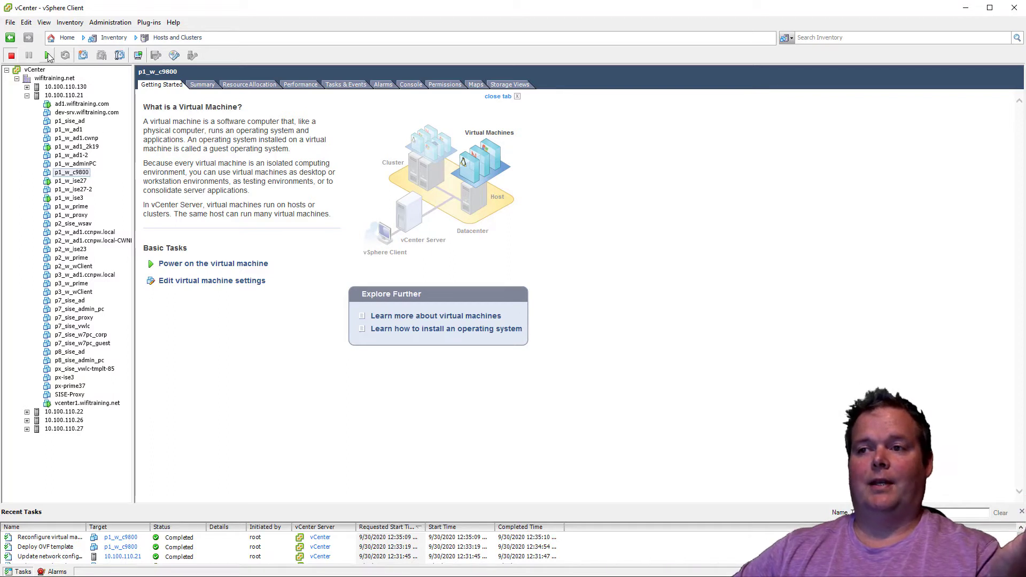
Power on p1_w_c9800 and boot the C9800-CL Virtual (VGA) Console entry from its console window
click(48, 56)
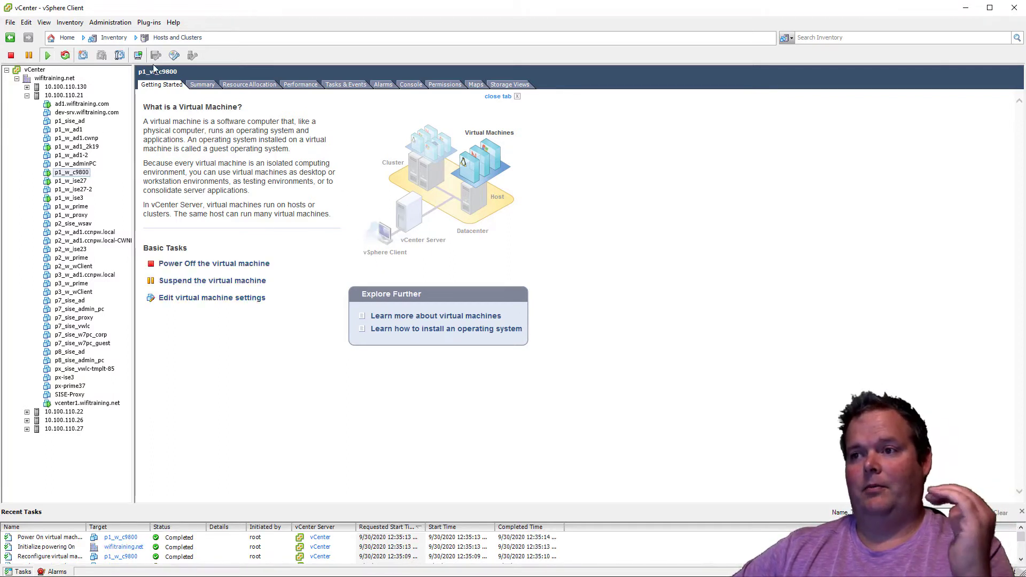
click(138, 55)
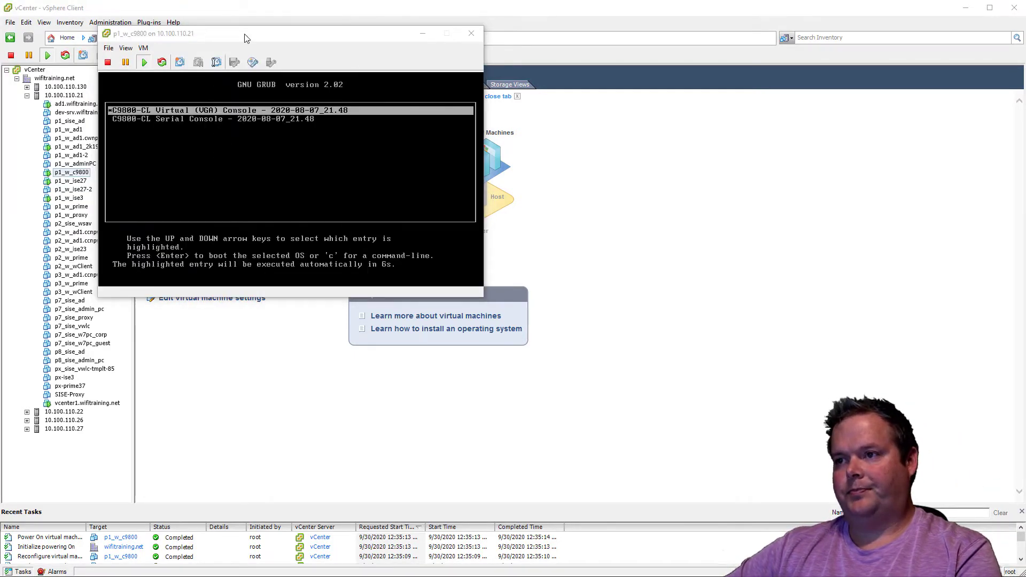
drag(246, 38, 248, 107)
click(298, 225)
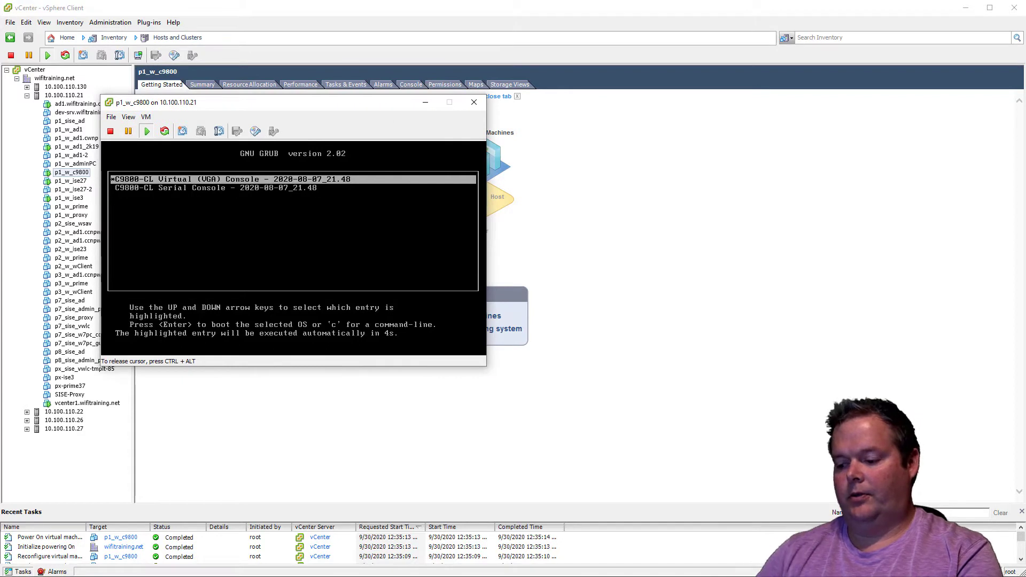
key(Return)
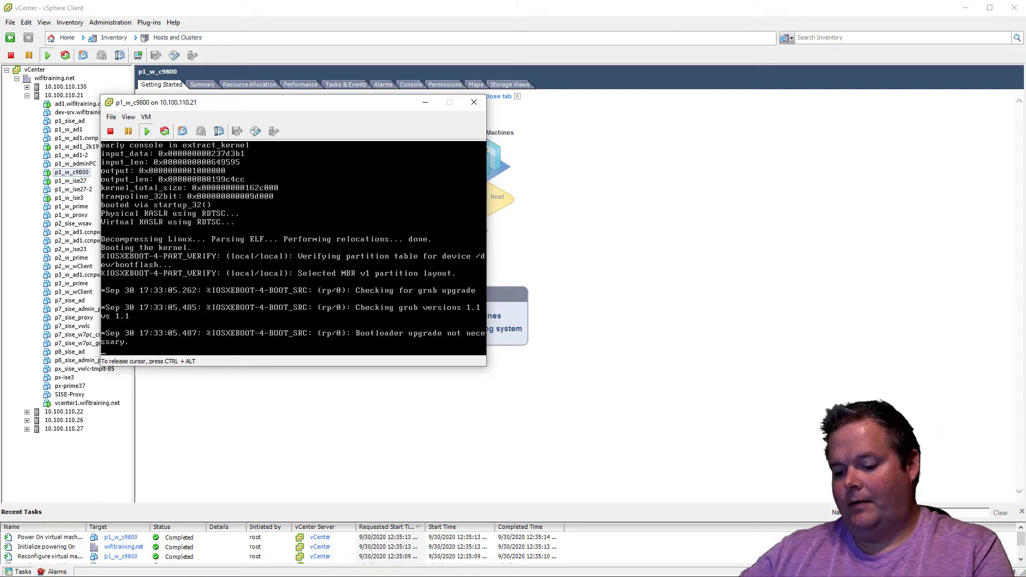
Switch to the ad1 remote session, unlock it with the Administrator account's password, and open Chrome
key(ctrl+alt)
click(508, 576)
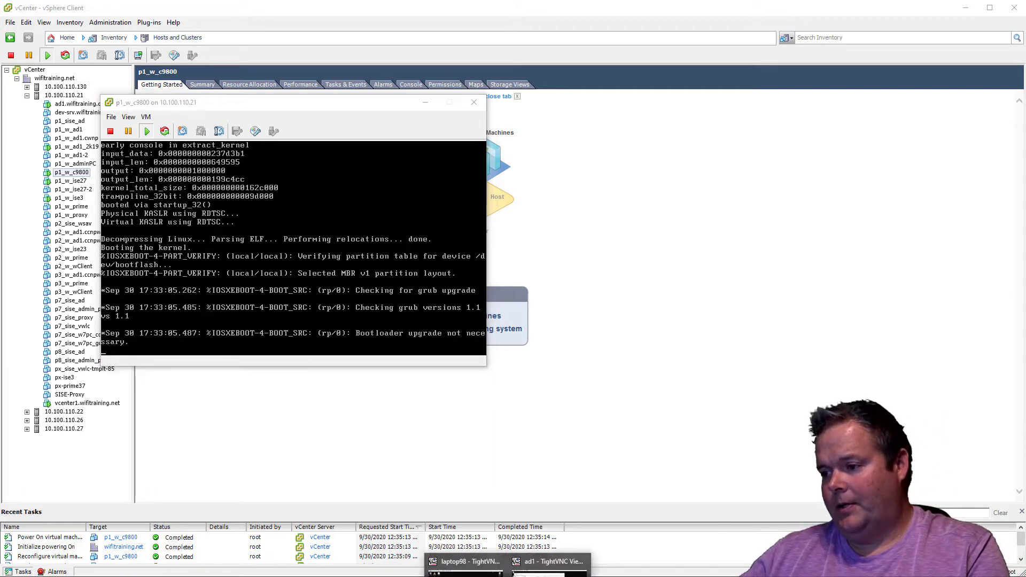
click(465, 569)
click(945, 4)
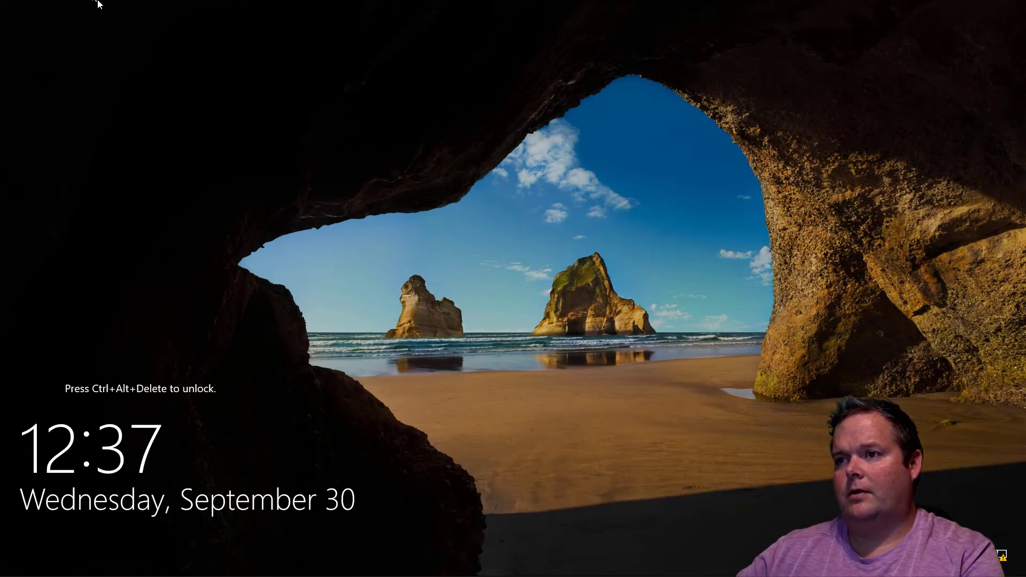
key(ctrl+alt+Delete)
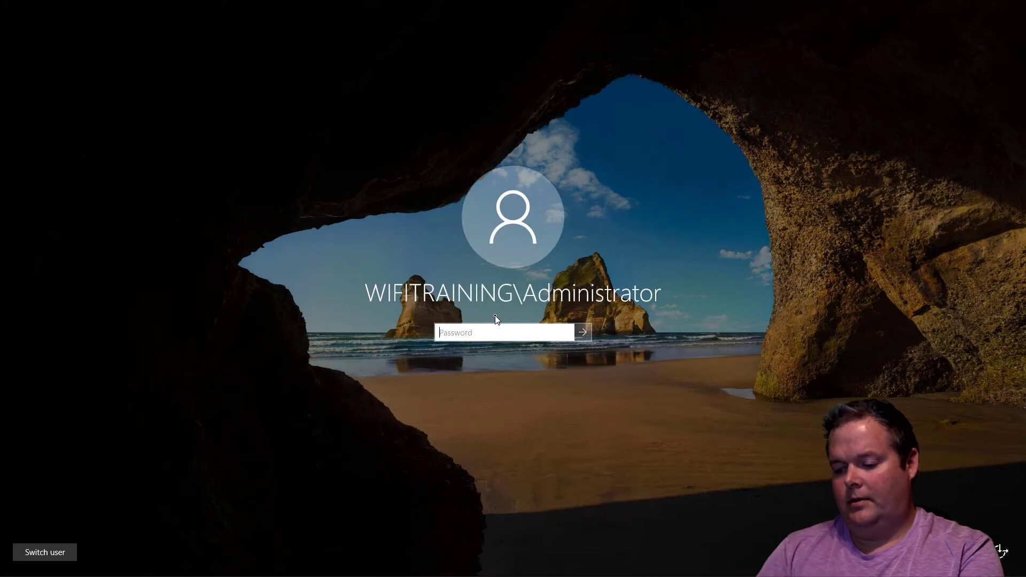
text(•••••••••)
key(Return)
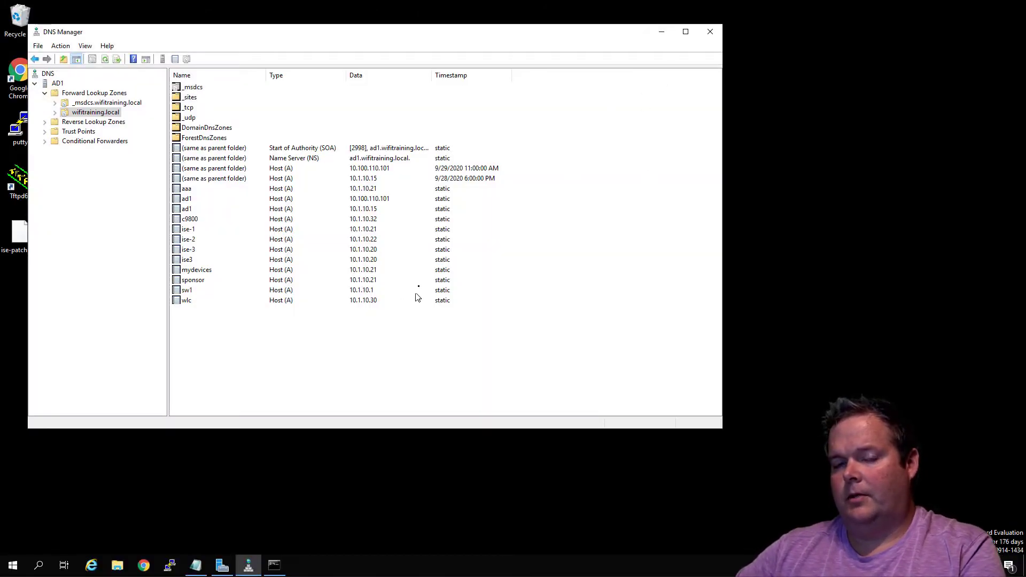
click(143, 566)
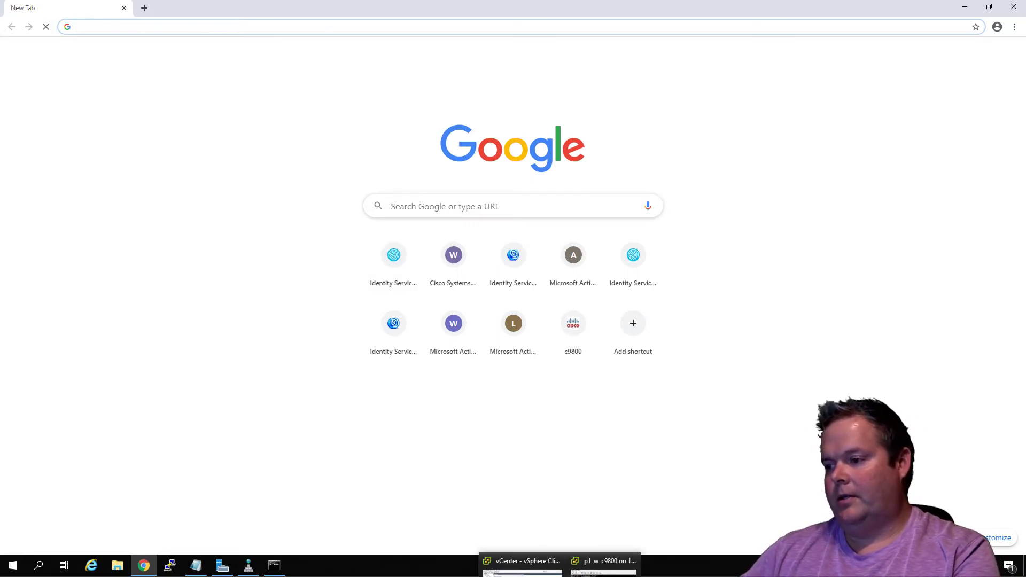
Return to the p1_w_c9800 console and interrupt the controller's autoinstall process
click(568, 572)
click(262, 284)
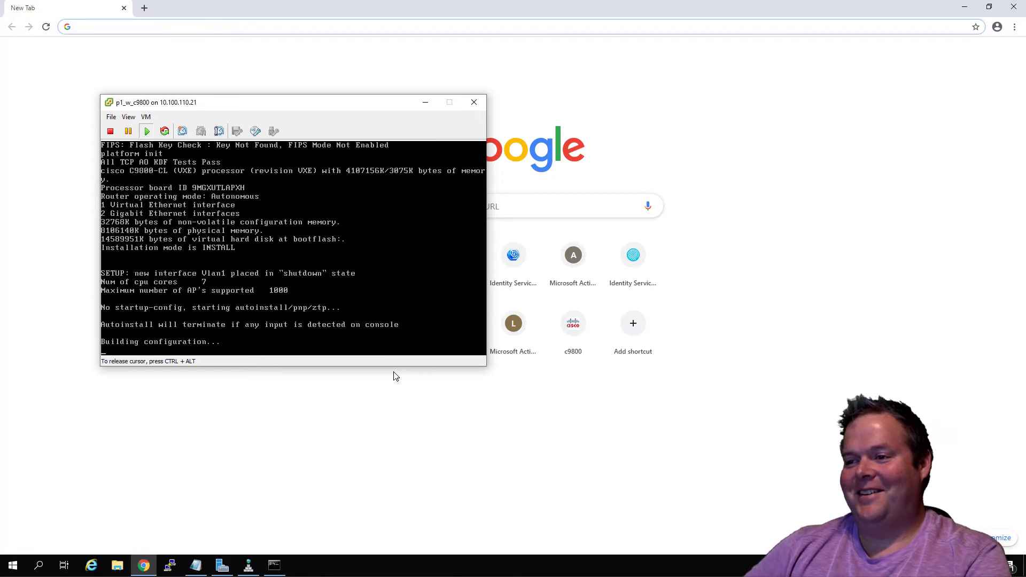
key(Return)
key(Return)
key(Return)
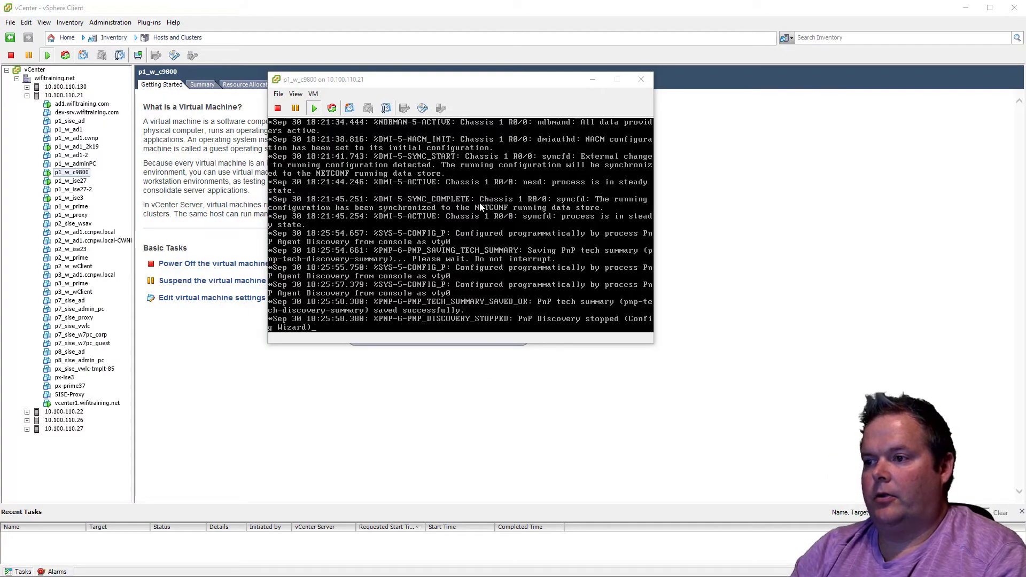
click(447, 253)
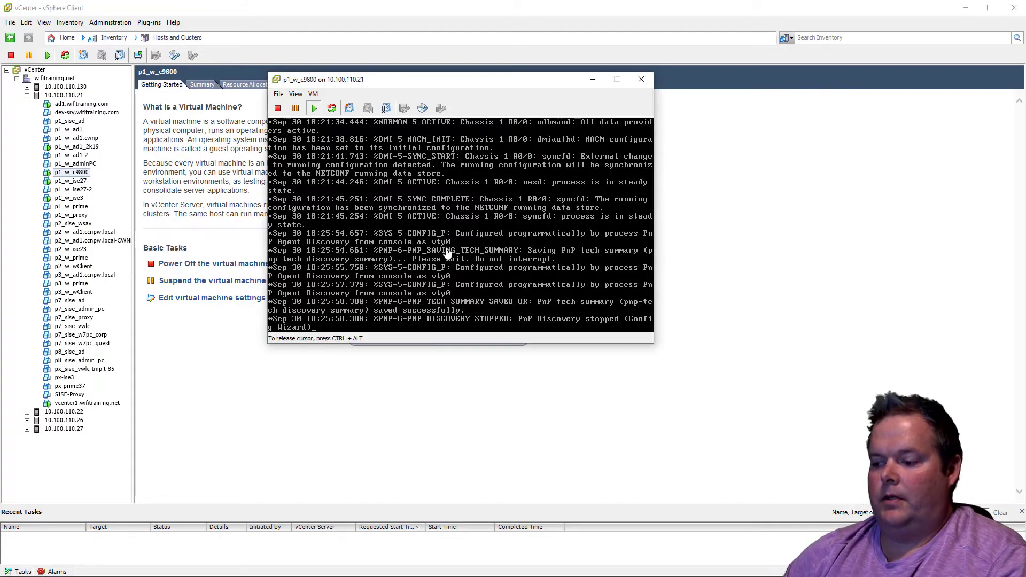
Enter privileged mode on the c9800 console using the enable password
key(Return)
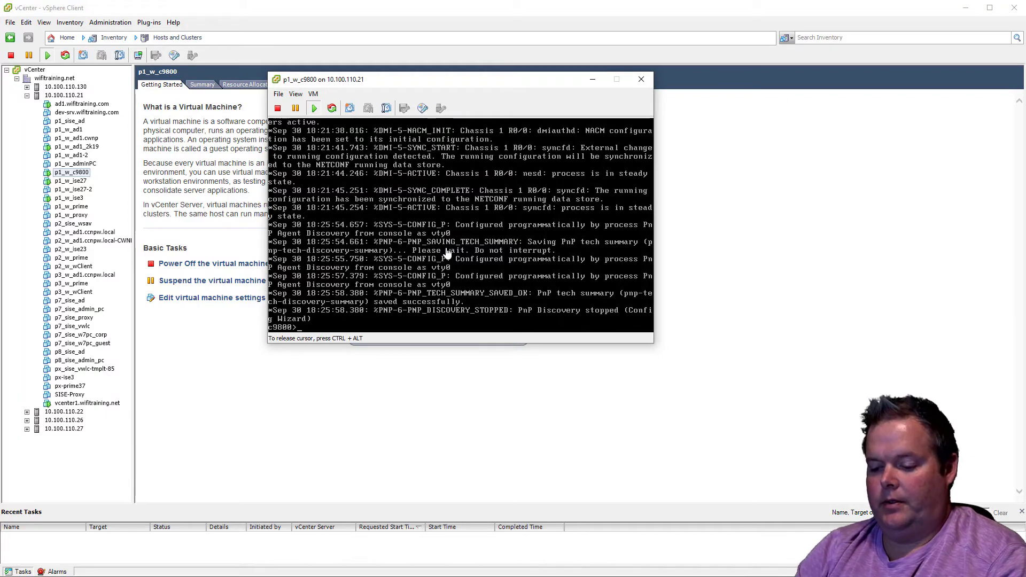
text(en)
key(Return)
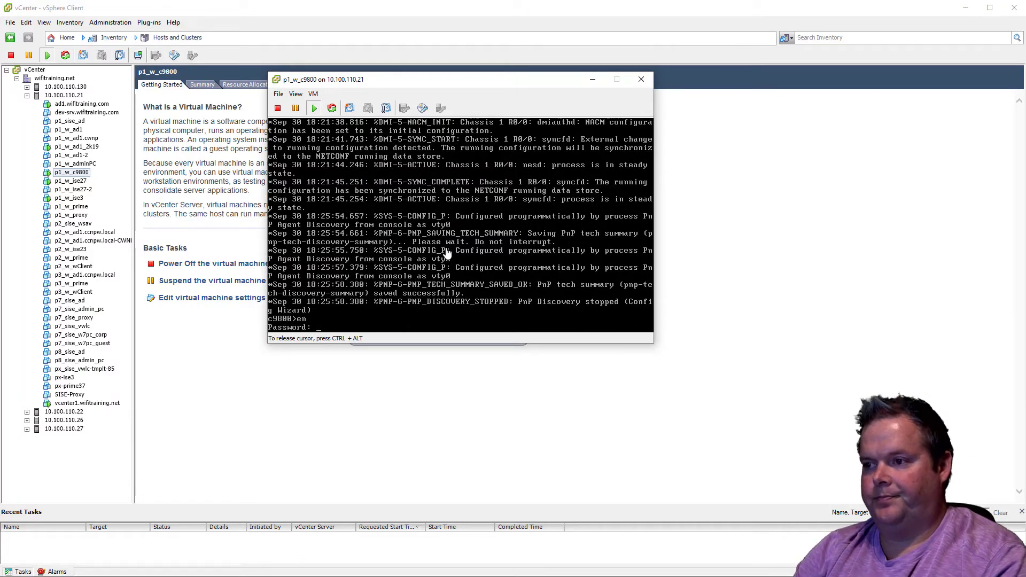
key(Return)
Display the controller's interface IP summary with "sh ip int bri"
text(sh)
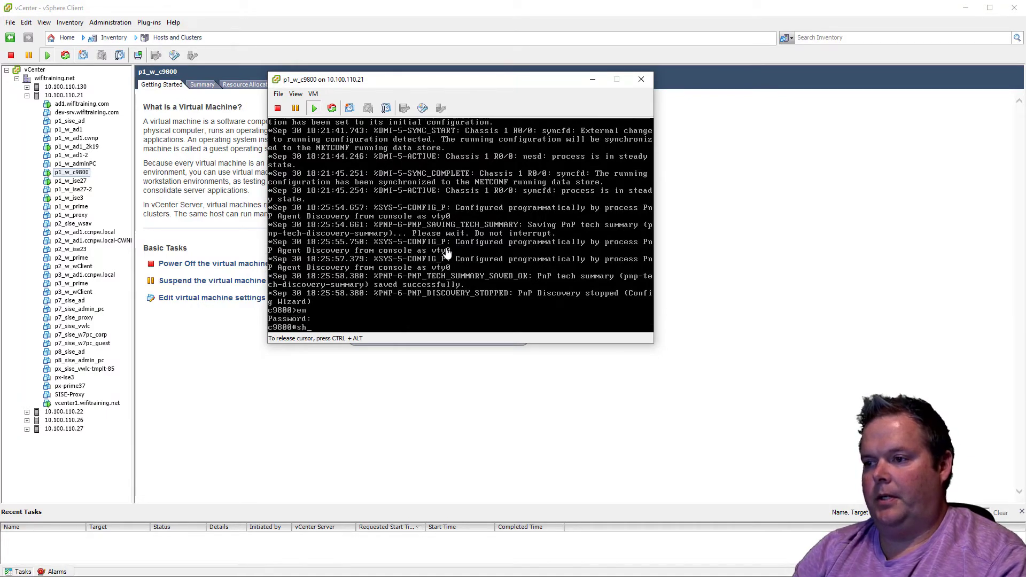
text( ip int br)
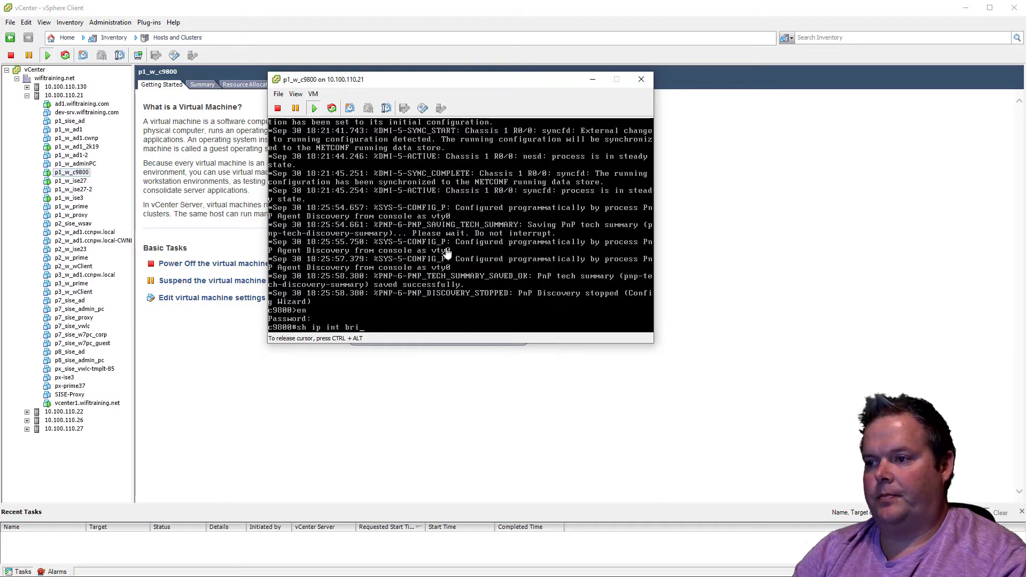
text(i)
key(Return)
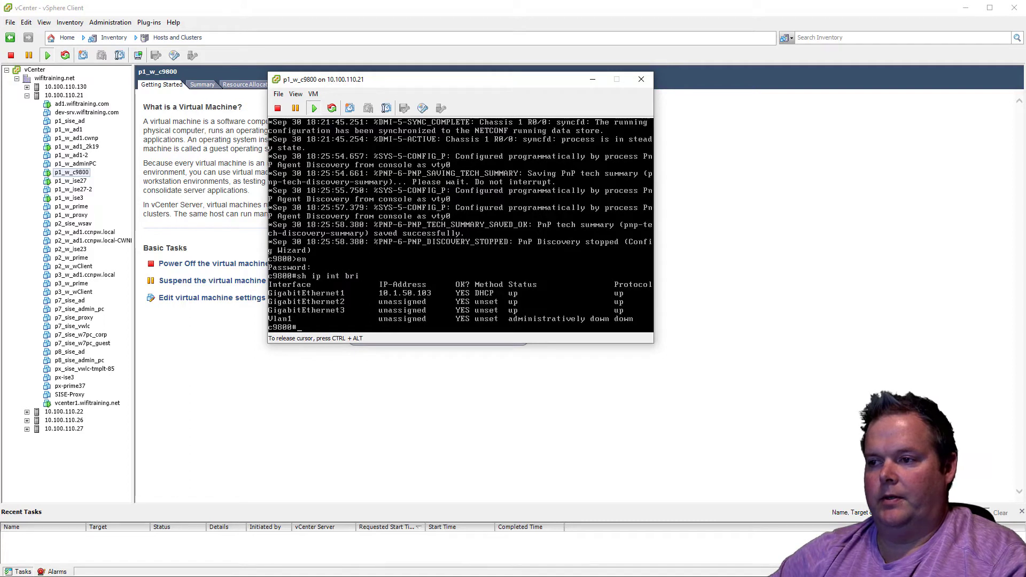
Release the console's cursor capture, switch to the ad1 remote session and dismiss its TightVNC Viewer error
key(ctrl+alt)
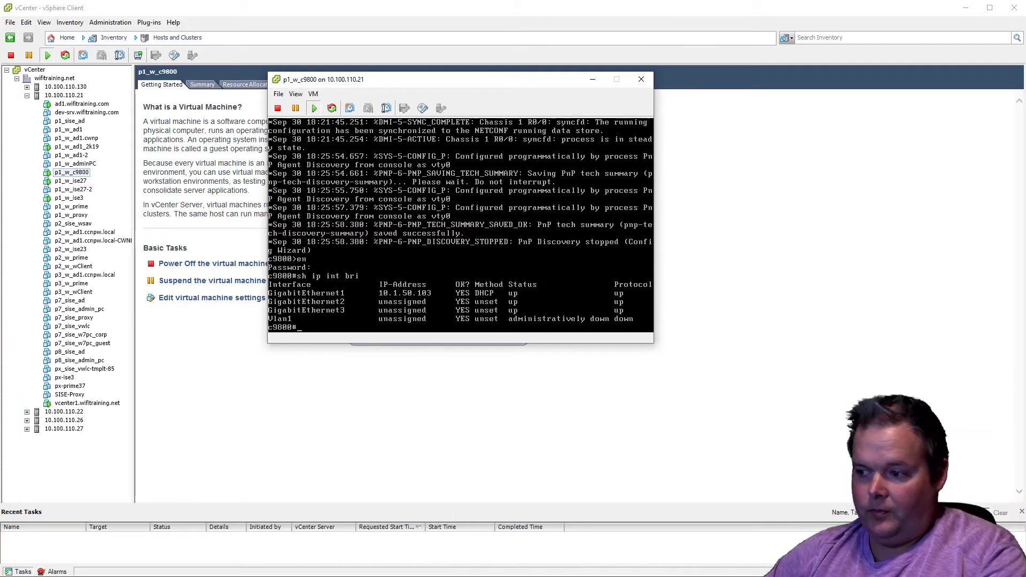
click(508, 576)
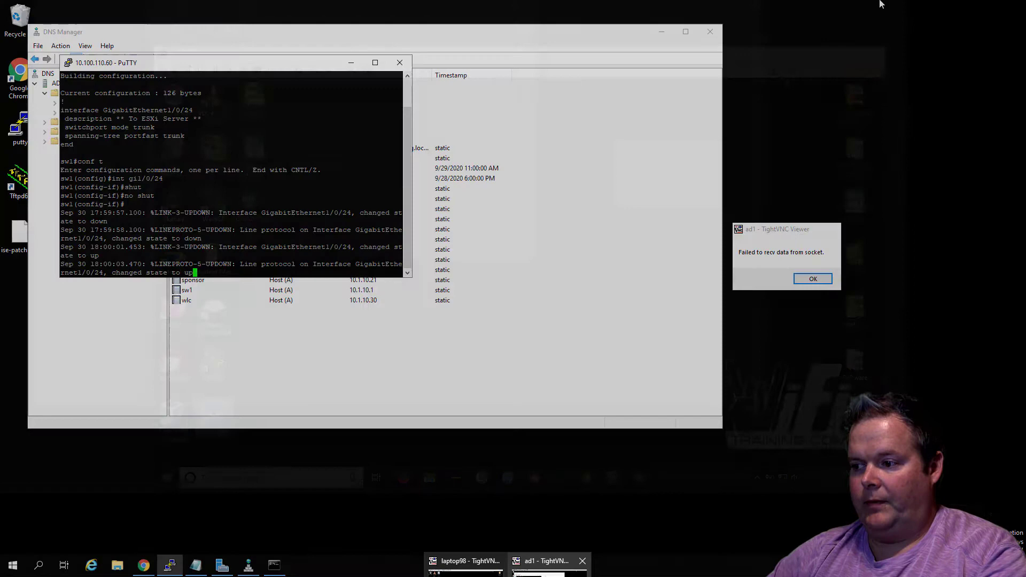
click(550, 566)
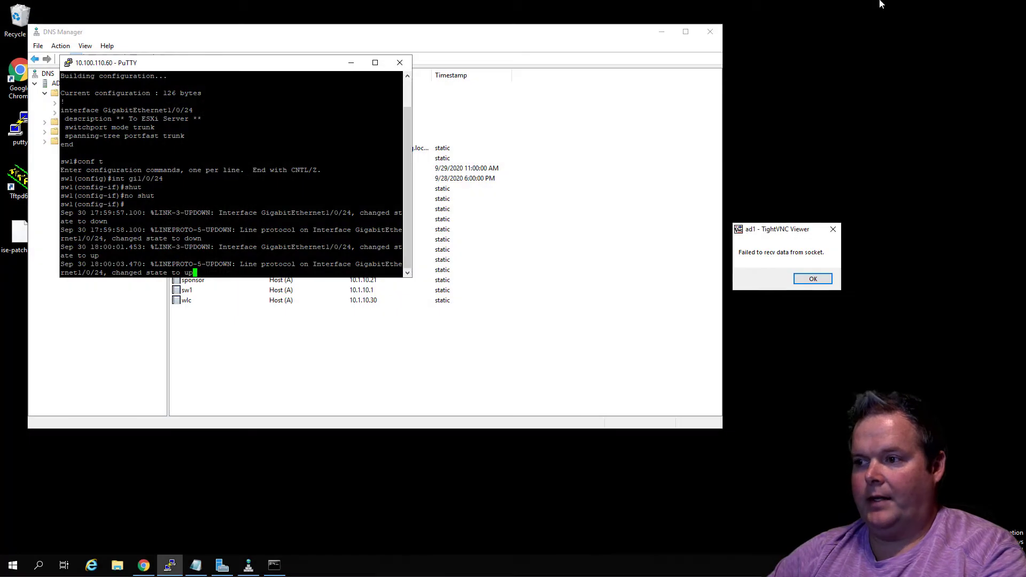
click(821, 280)
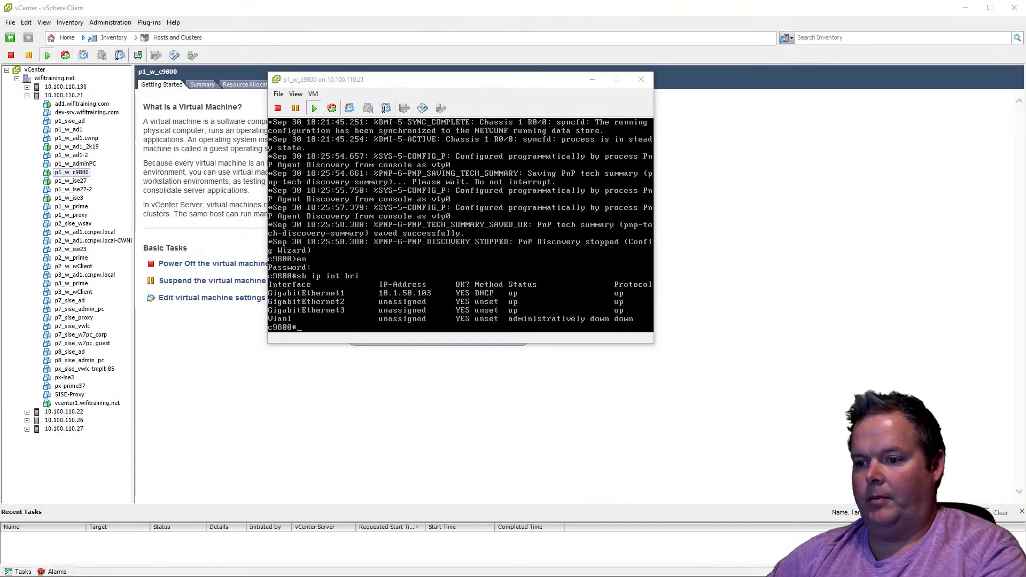
Launch TightVNC Viewer and reconnect to 10.100.110.101 with the VNC password
key(super)
text(tight)
key(Return)
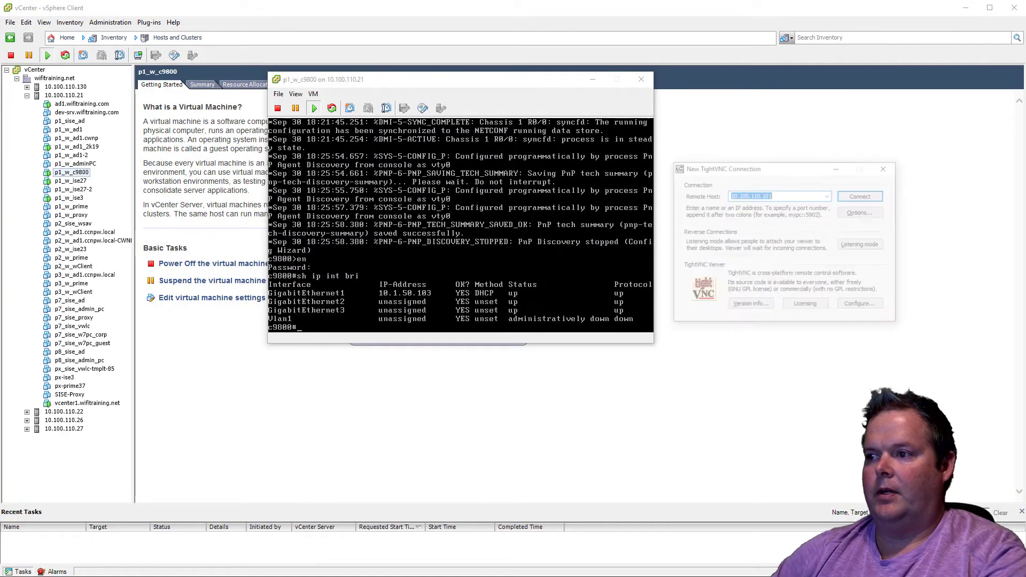
click(861, 197)
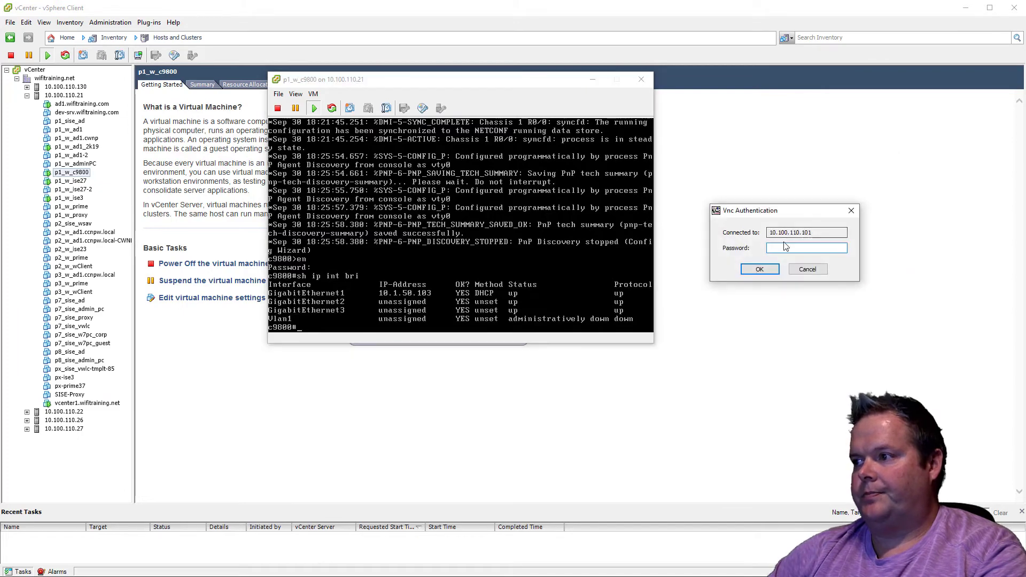
text(•••••••)
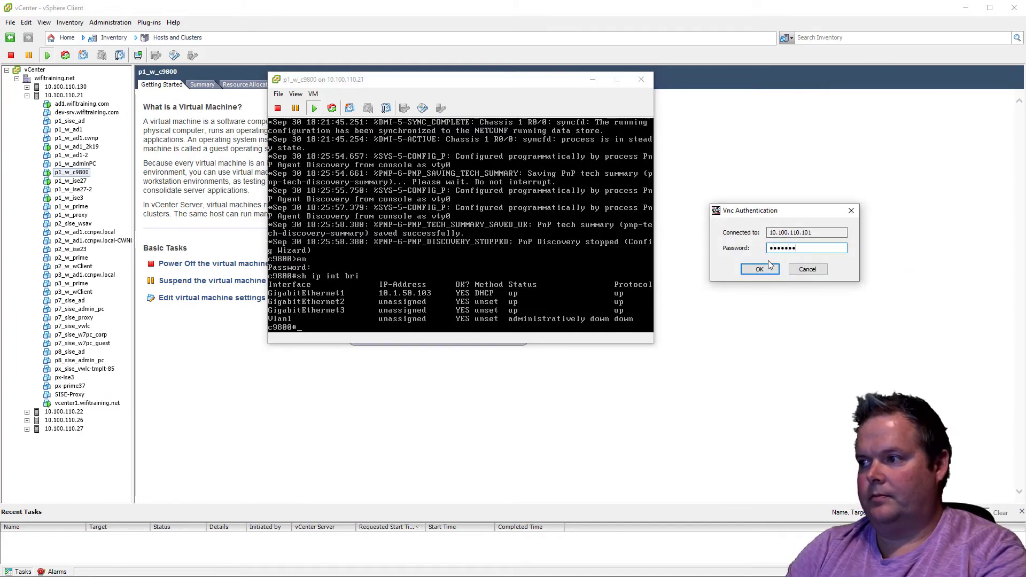
click(770, 266)
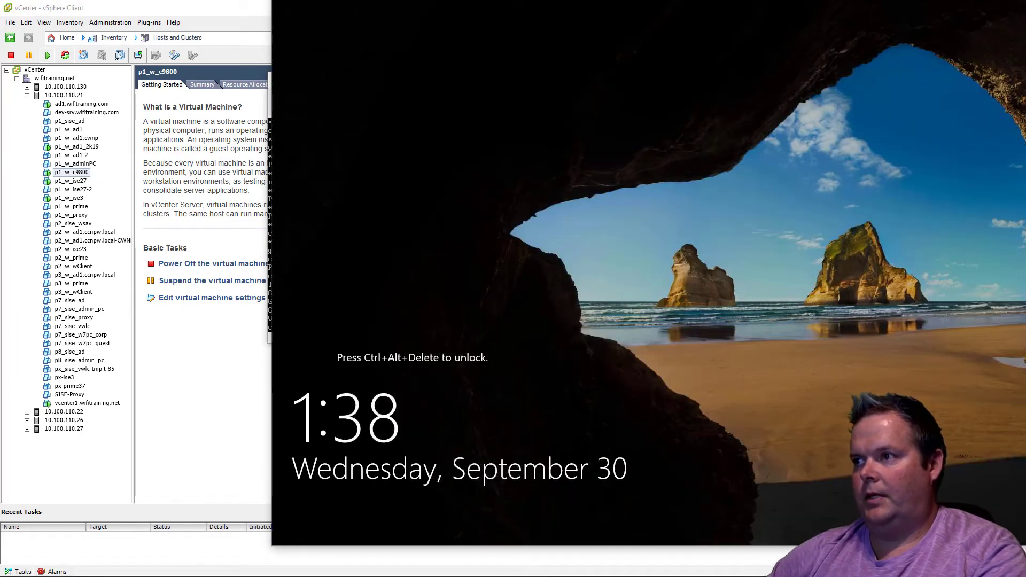
Reposition the remote session window and unlock the server with the Administrator account's password
drag(529, 0, 257, 6)
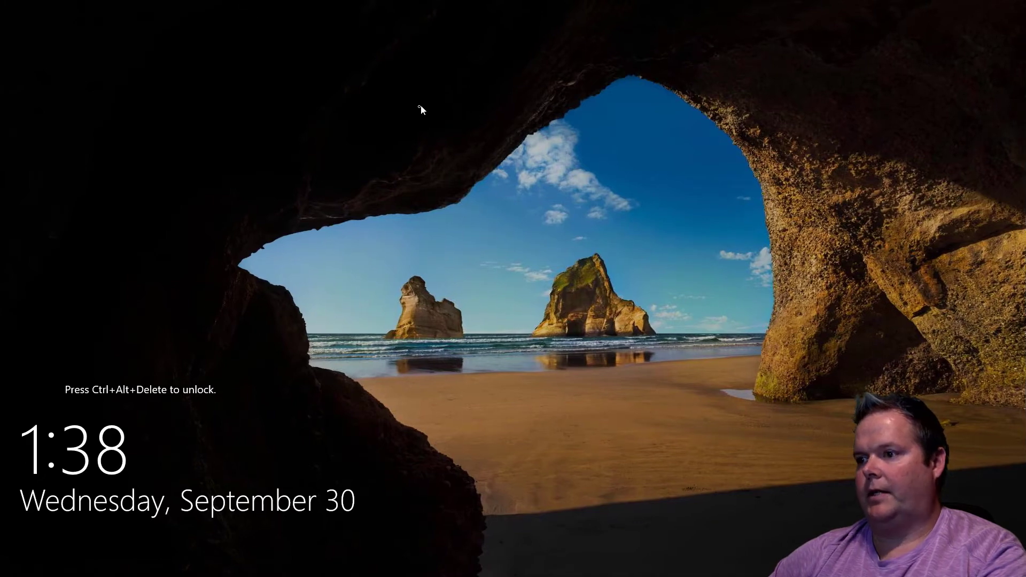
key(ctrl+alt+Delete)
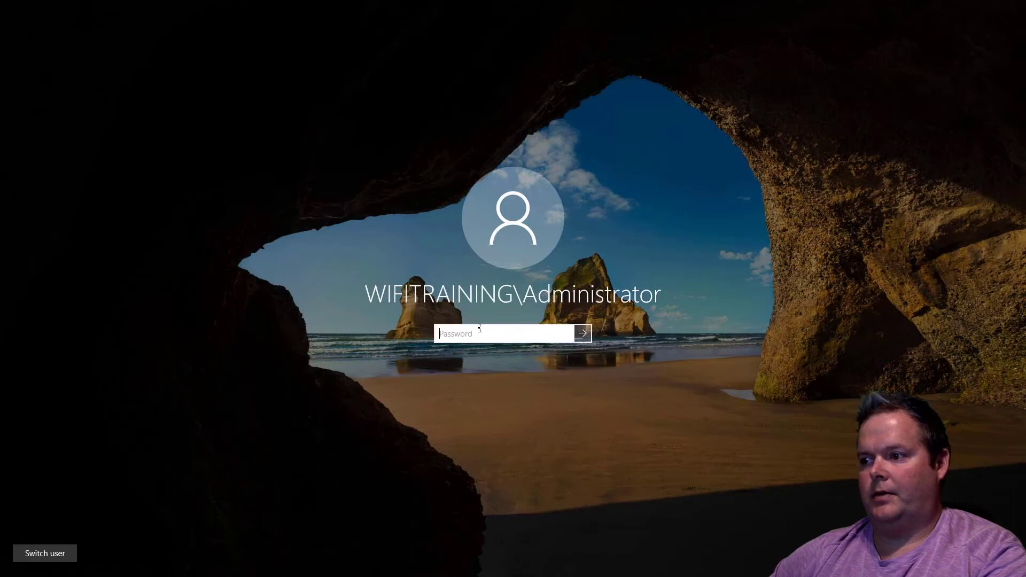
text(*********)
key(Return)
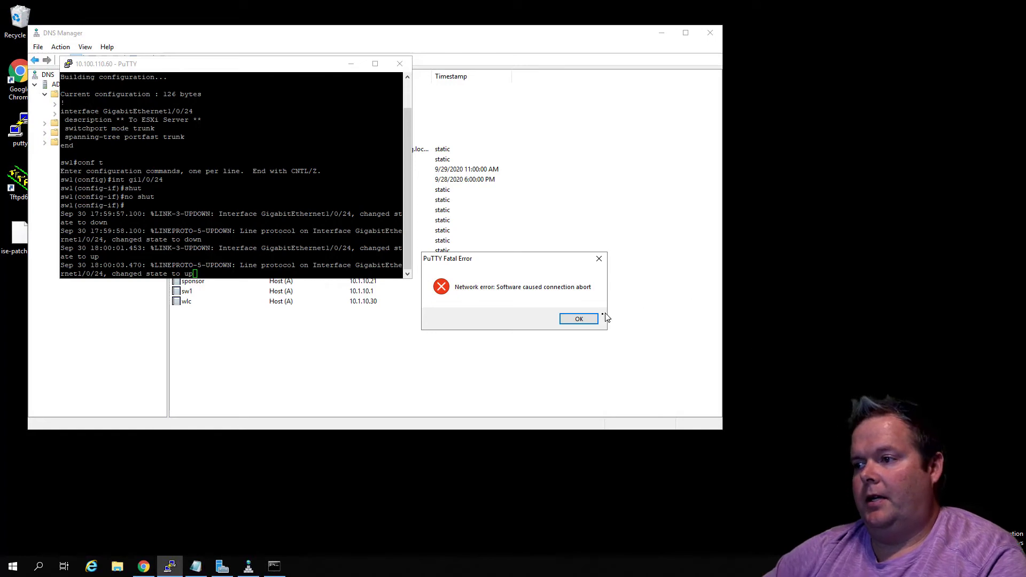
Dismiss the PuTTY error, close the 10.100.110.60 PuTTY session and minimize DNS Manager
click(579, 319)
click(397, 64)
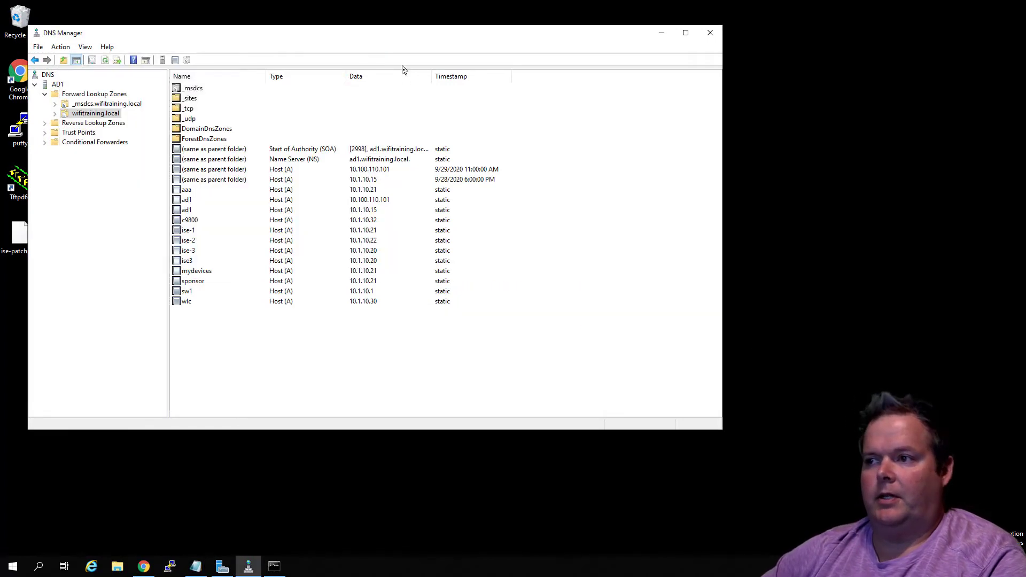
click(662, 34)
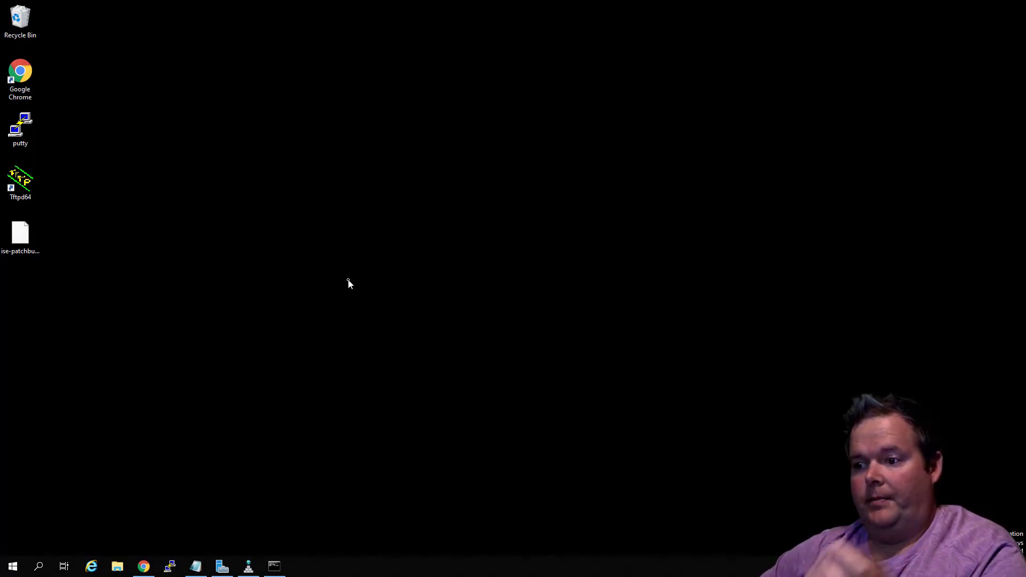
Bring up the Chrome window and try to load c9800.wifitraining.local
mouse_move(148, 570)
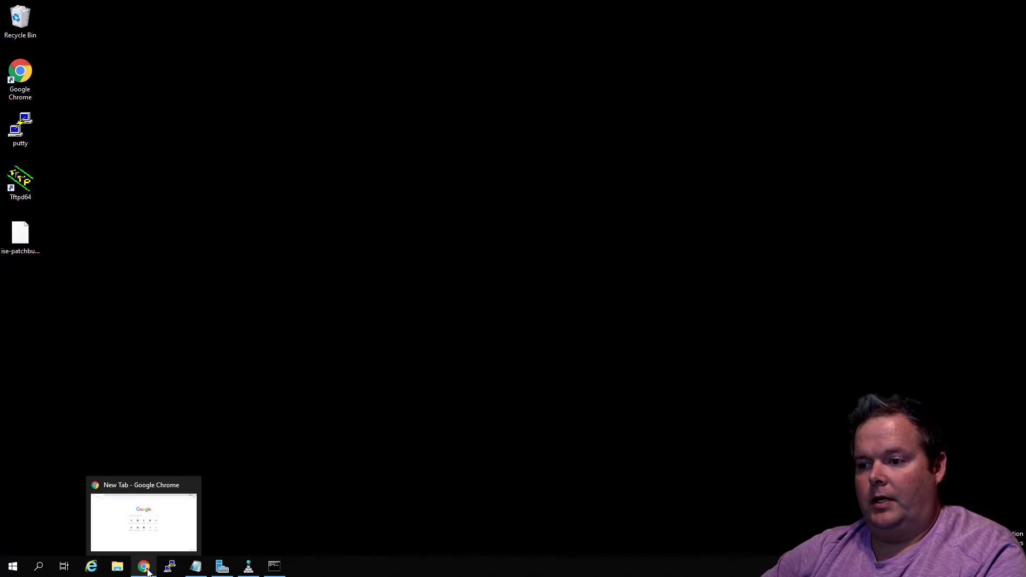
click(159, 511)
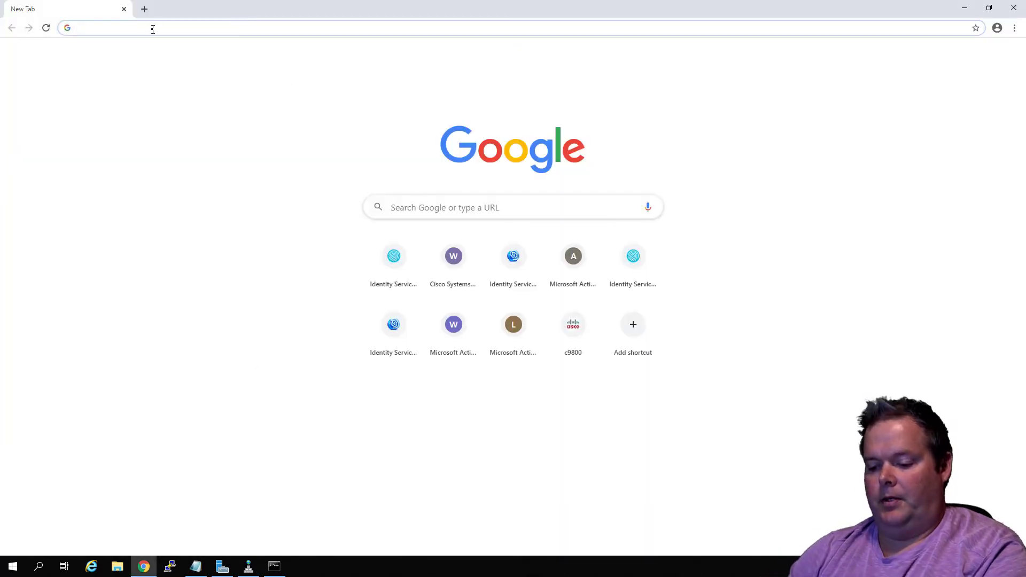
text(c9)
key(Return)
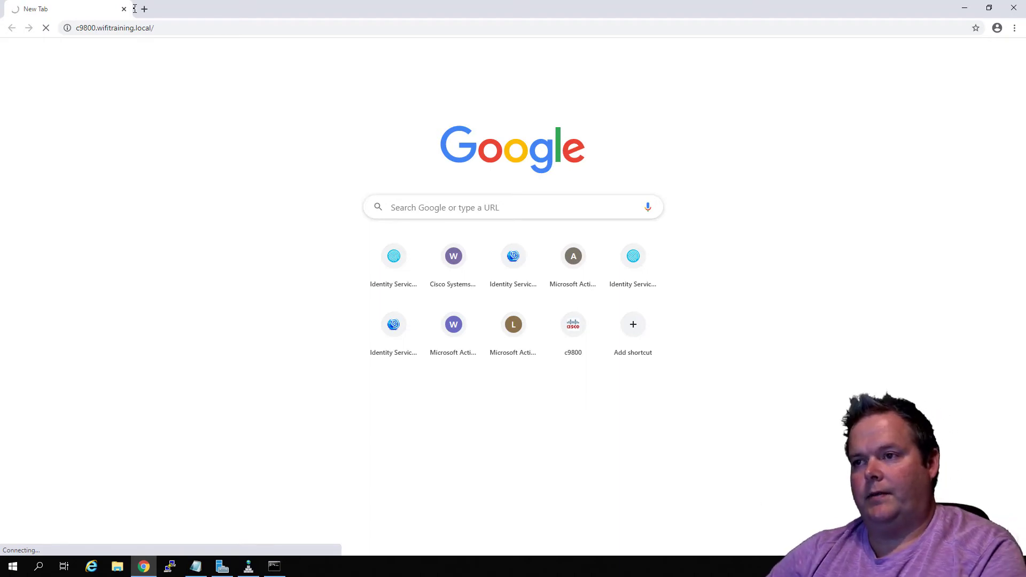
click(174, 30)
text(ht)
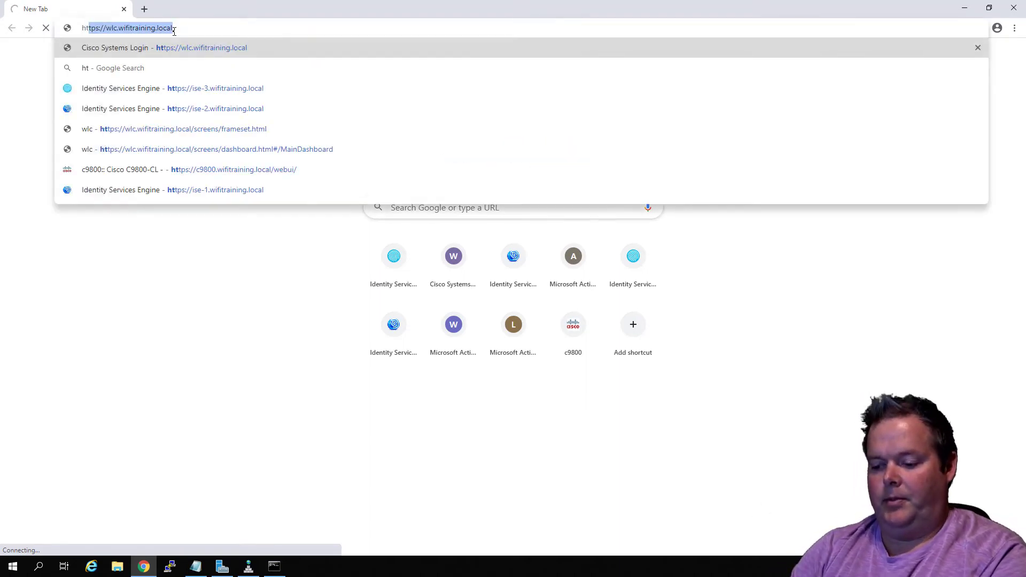
text(tps://10.1)
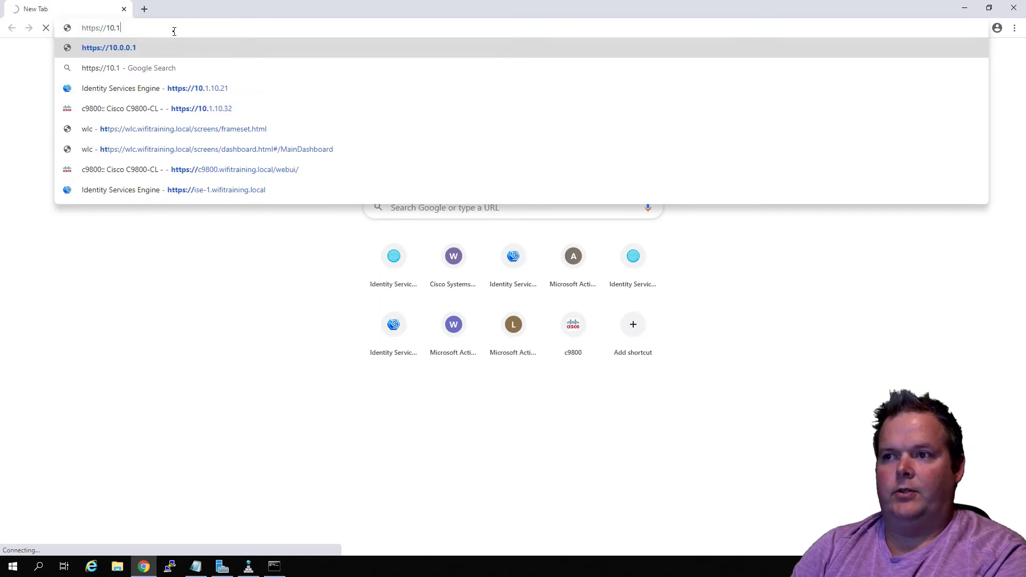
text(.50.10)
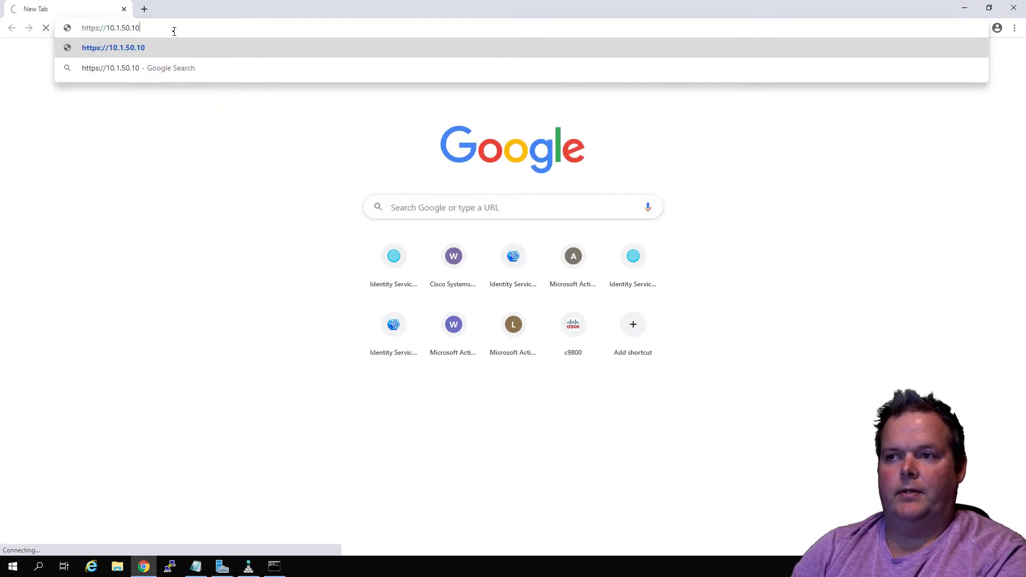
key(Return)
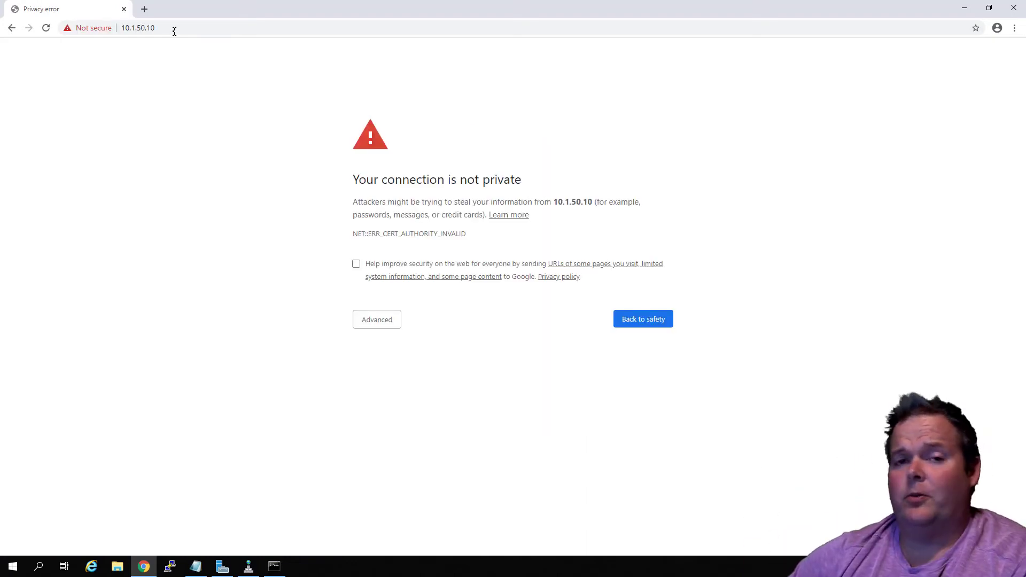
click(389, 327)
click(406, 402)
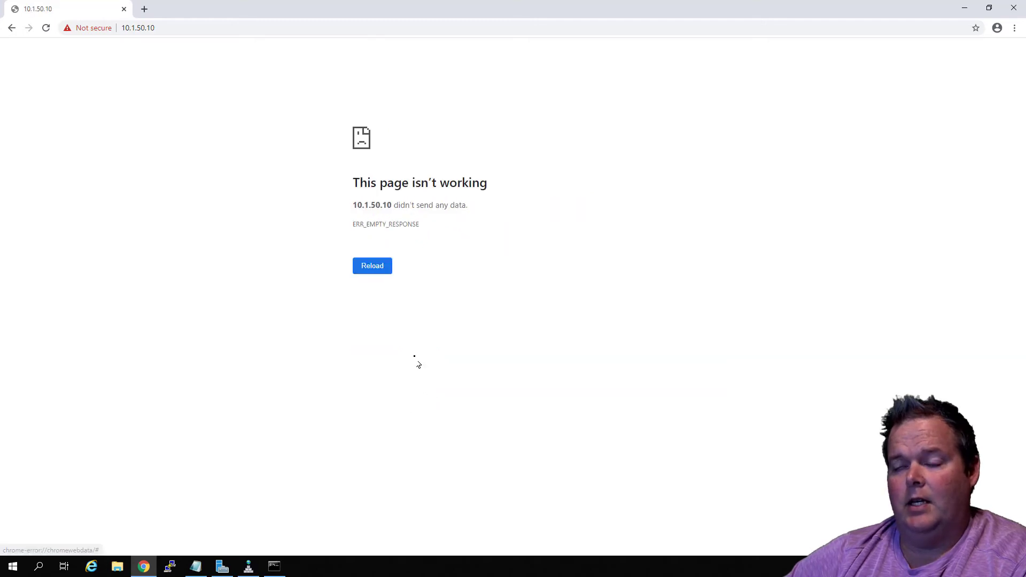
click(171, 29)
click(121, 28)
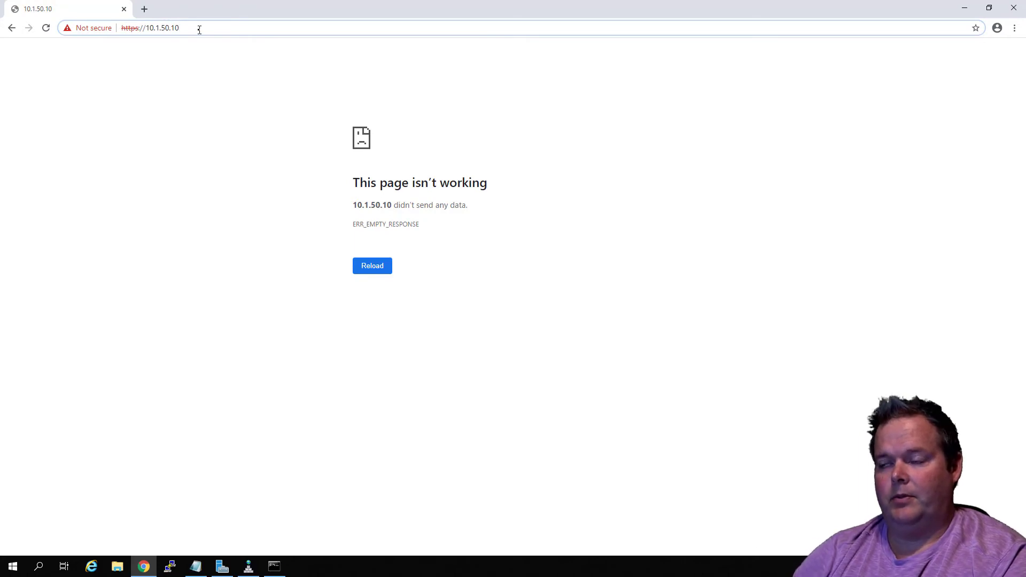
key(Return)
click(370, 267)
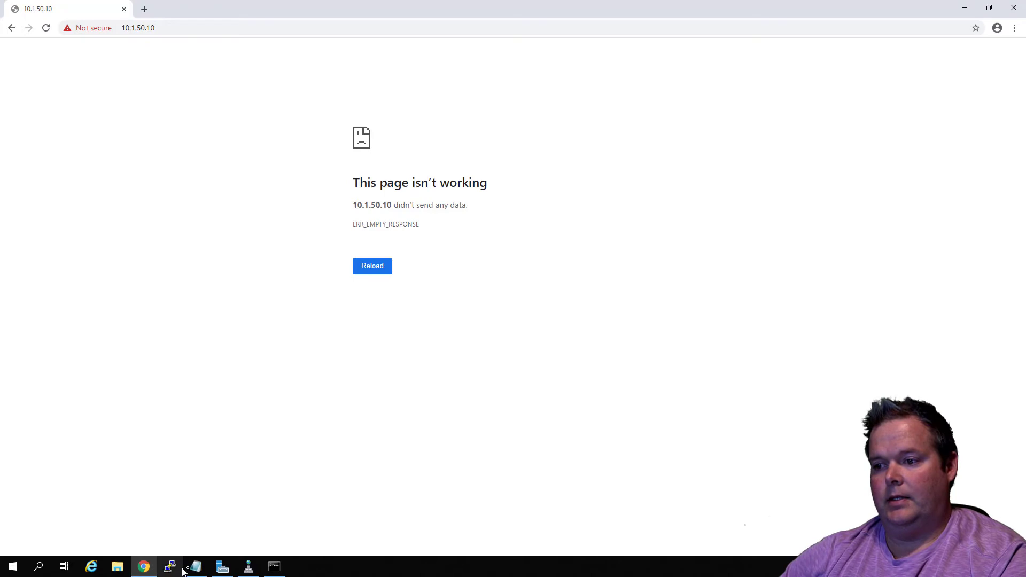
Return to the p1_w_c9800 console, ping 10.1.50.1 and display the routing table with "sh ip route"
click(609, 559)
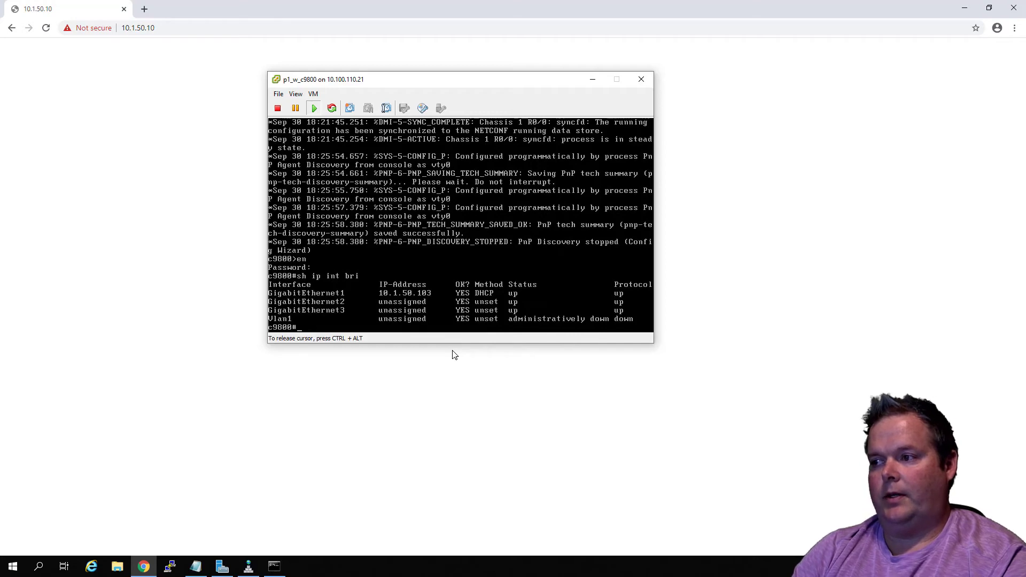
text(ping )
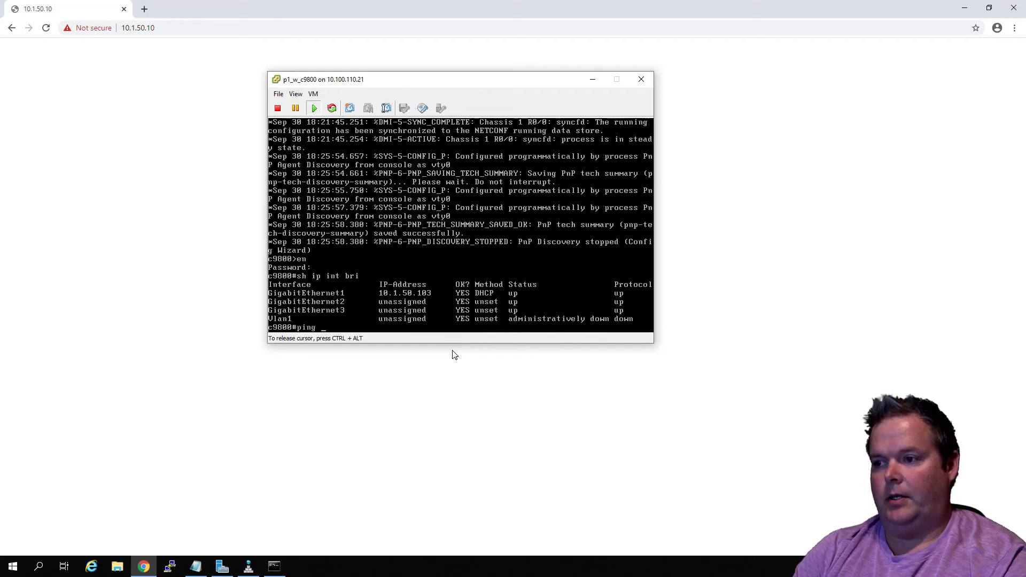
text(10.1.)
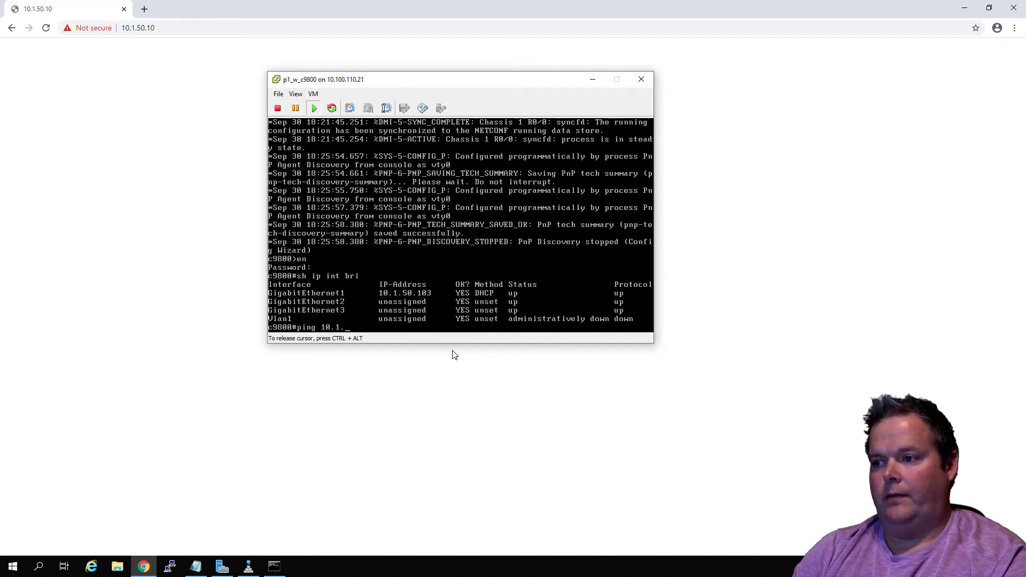
text(50.1)
key(Return)
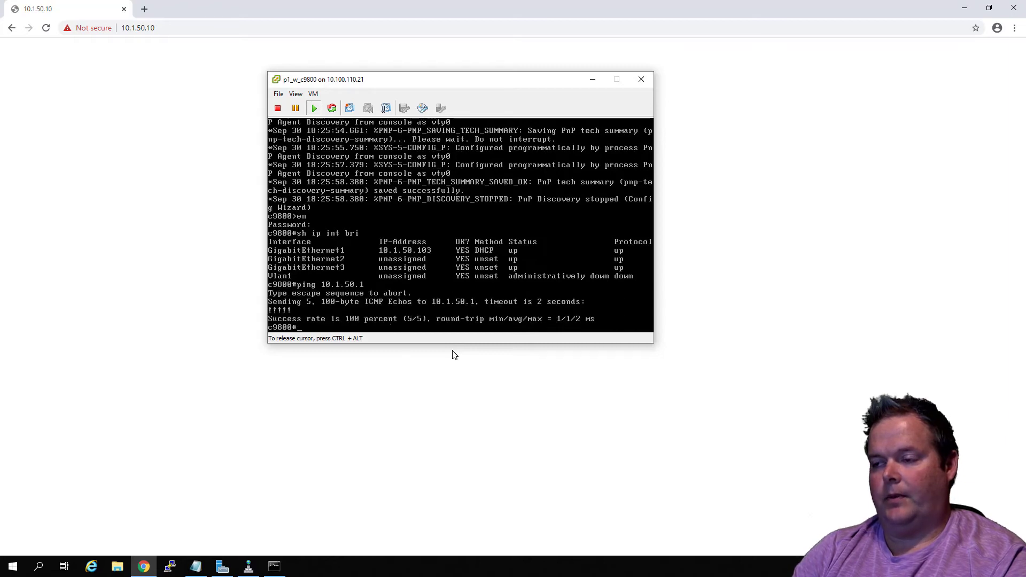
text(sh ip route)
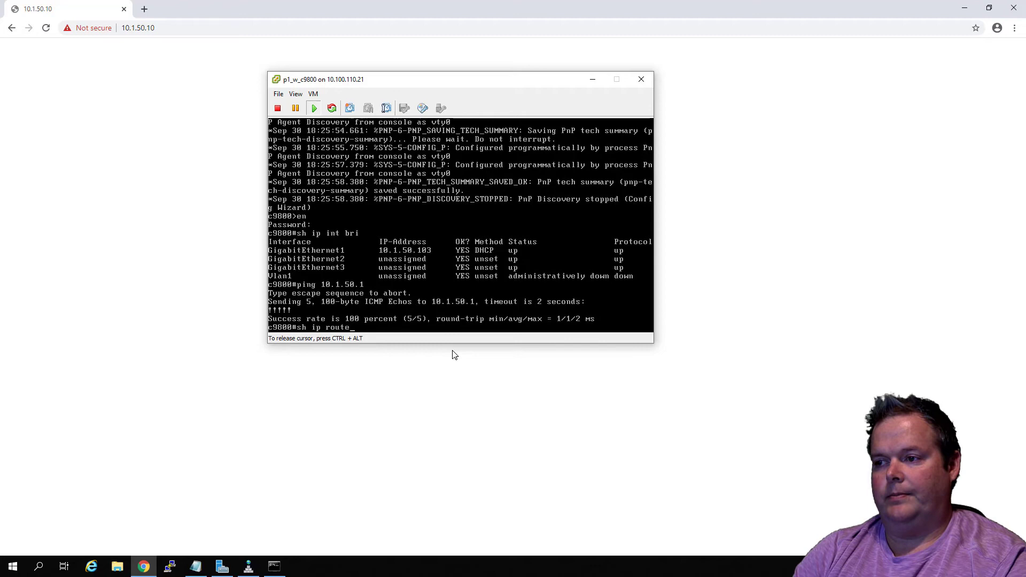
key(Return)
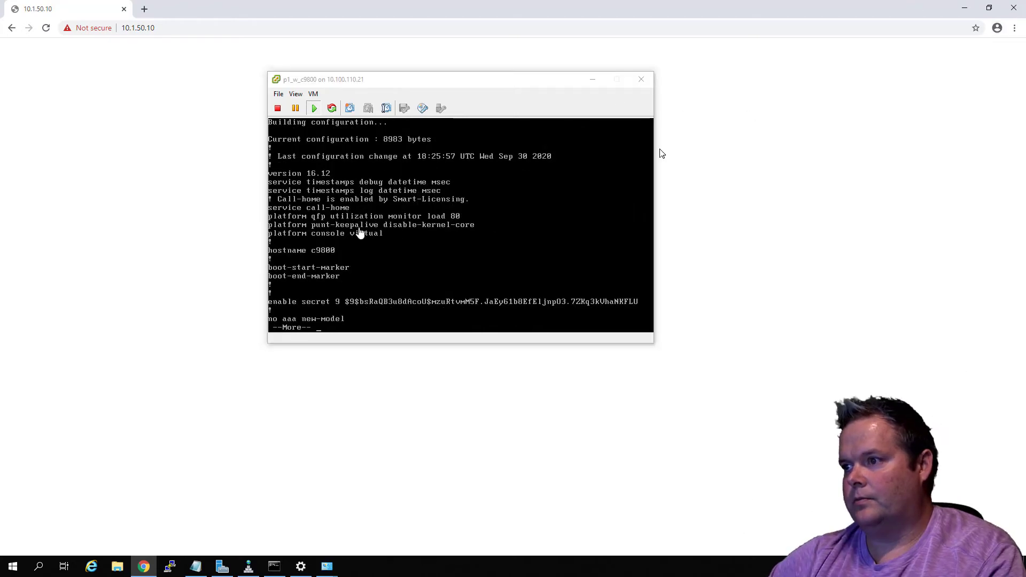
Page through the running configuration in the p1_w_c9800 console to its end, examining the interface, route and HTTP server settings
click(359, 232)
key(space)
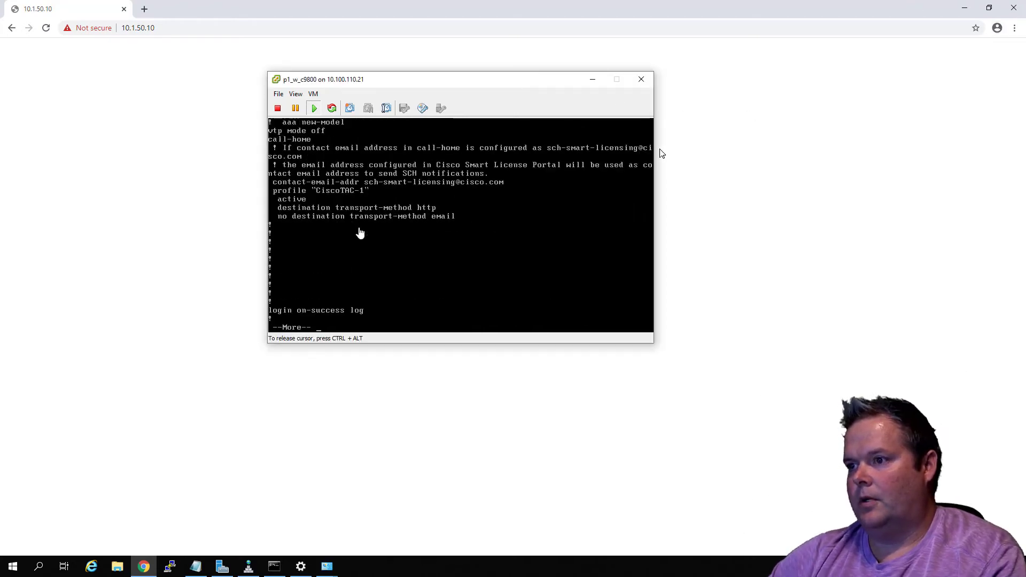
key(space)
key(space)
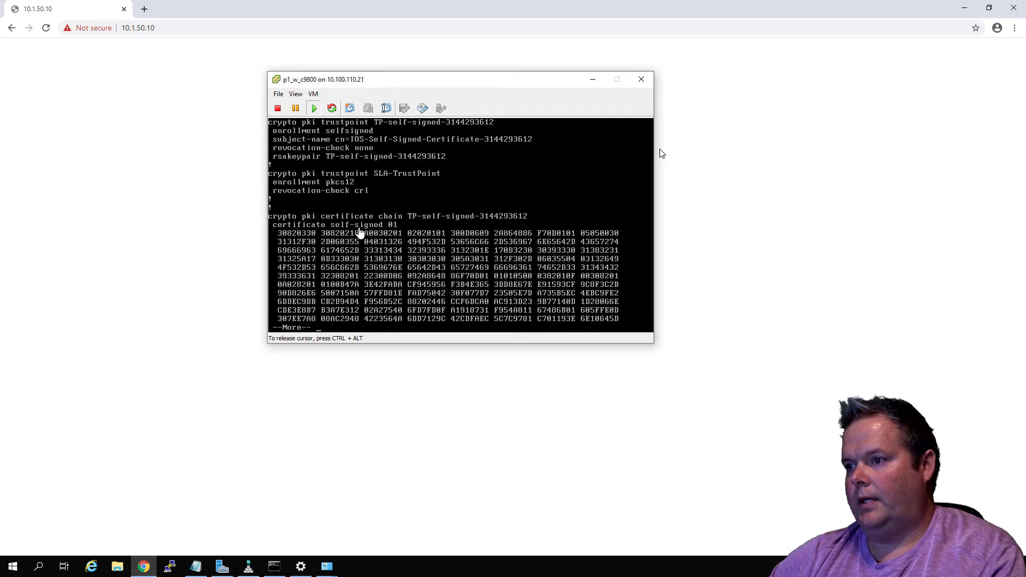
key(space)
key(space)
key(space)
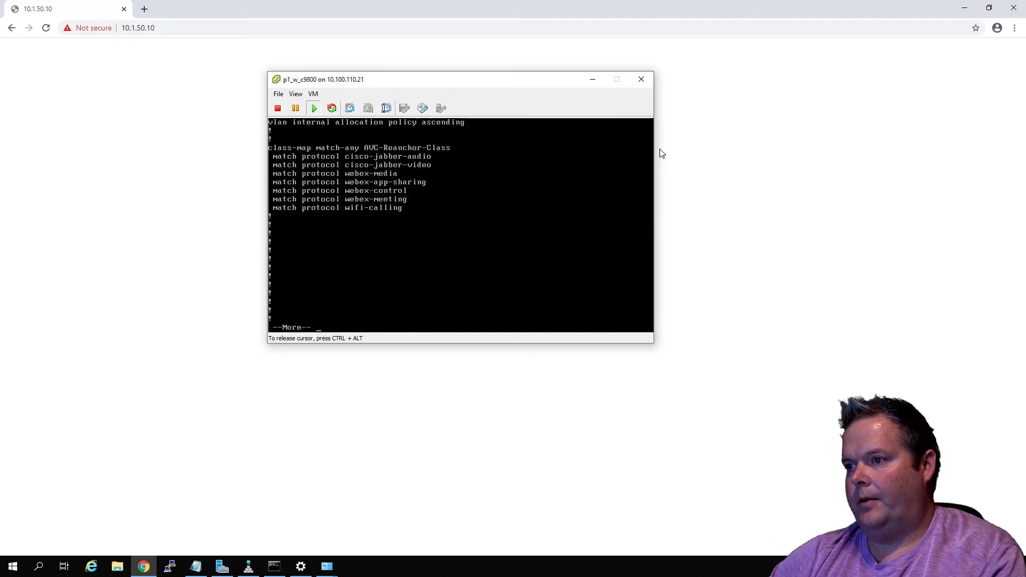
key(space)
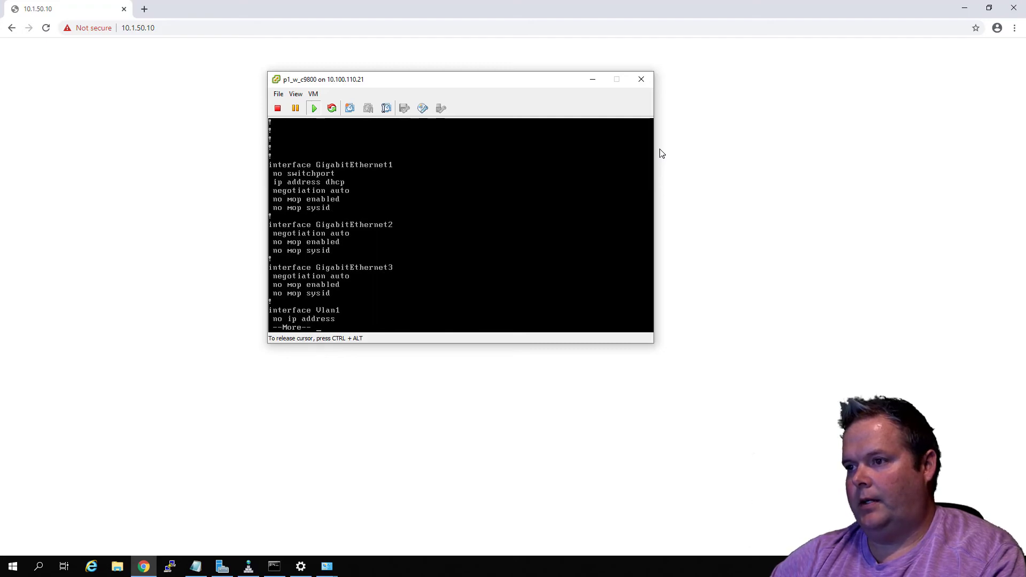
key(space)
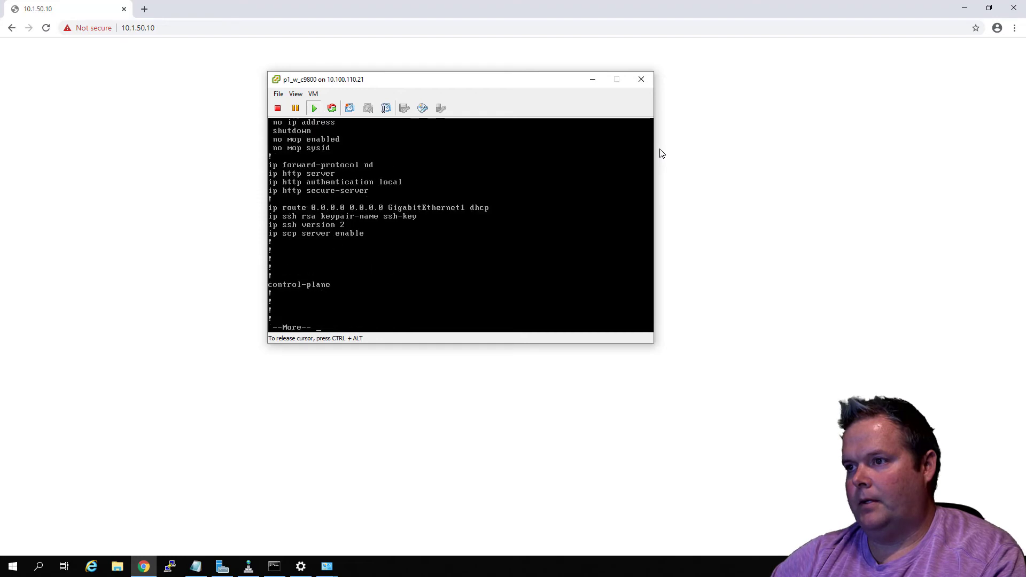
key(space)
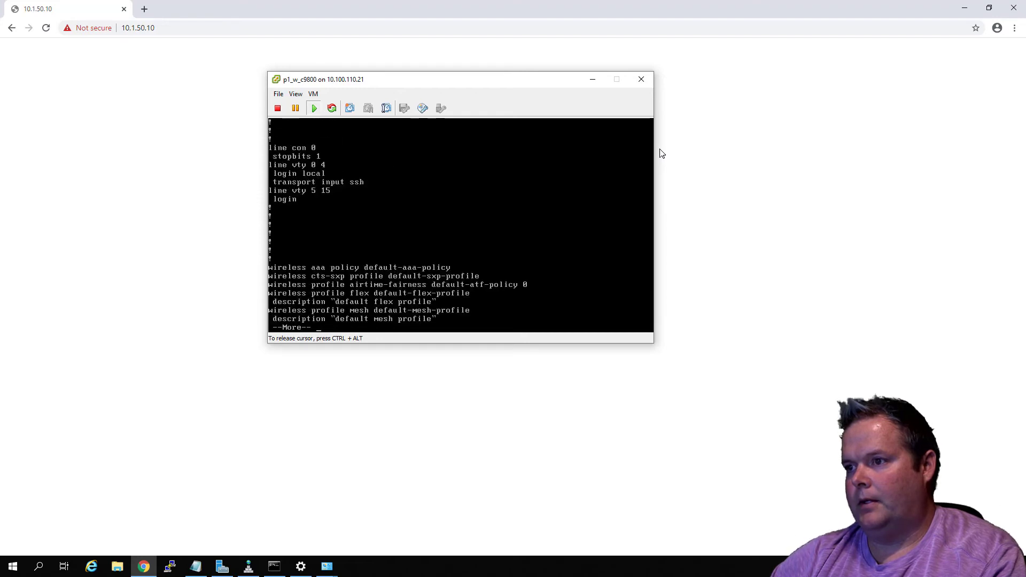
key(space)
key(space)
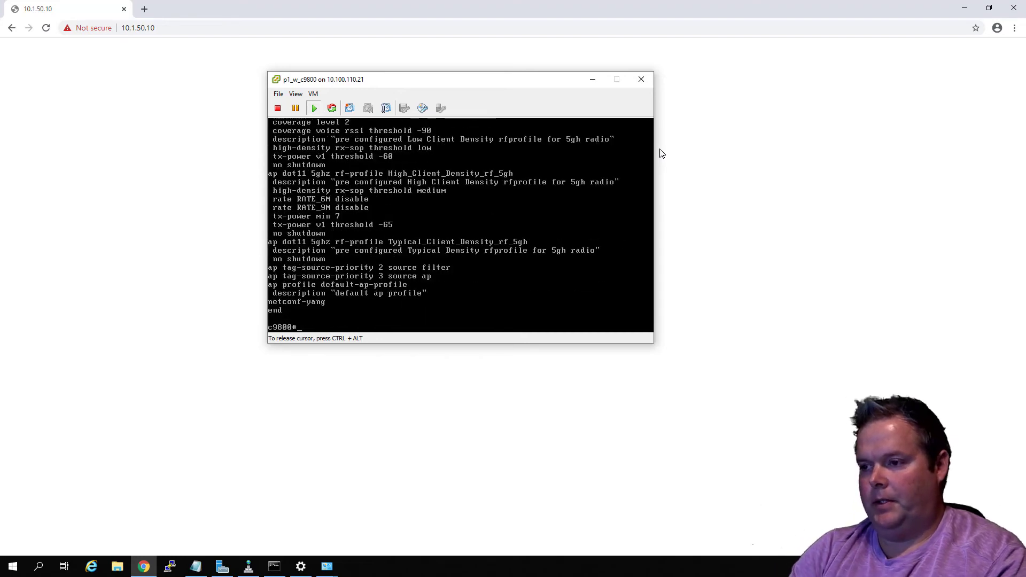
Display the controller's interface addresses with "sh ip int bri" and release the cursor from the console
text(sh ip int bri)
key(Return)
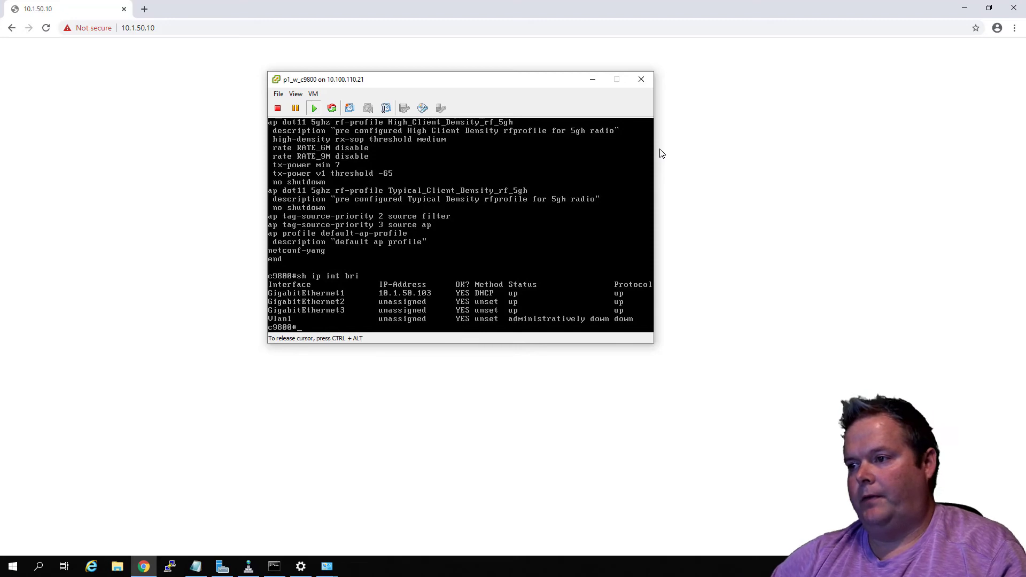
key(ctrl+alt)
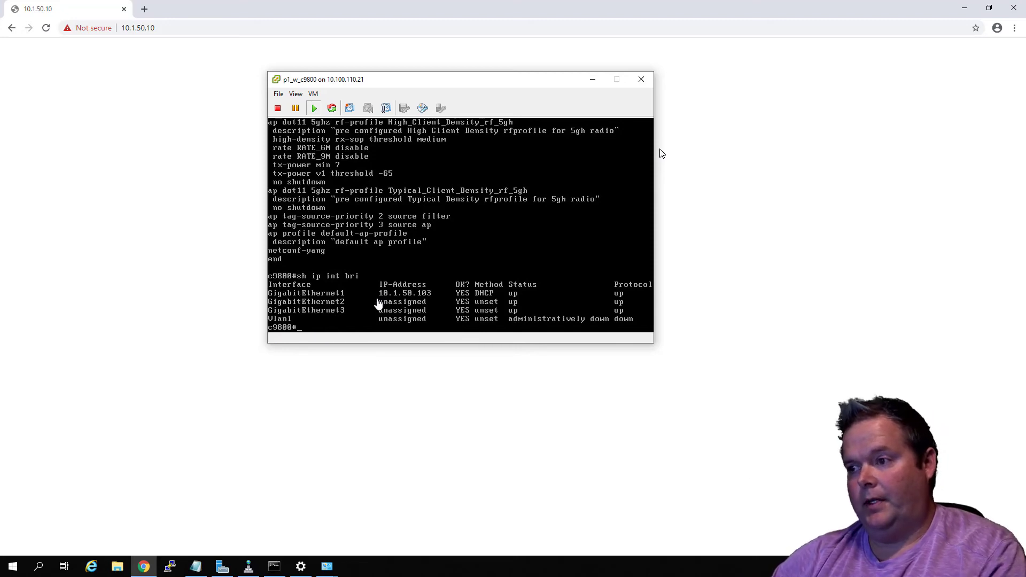
click(174, 26)
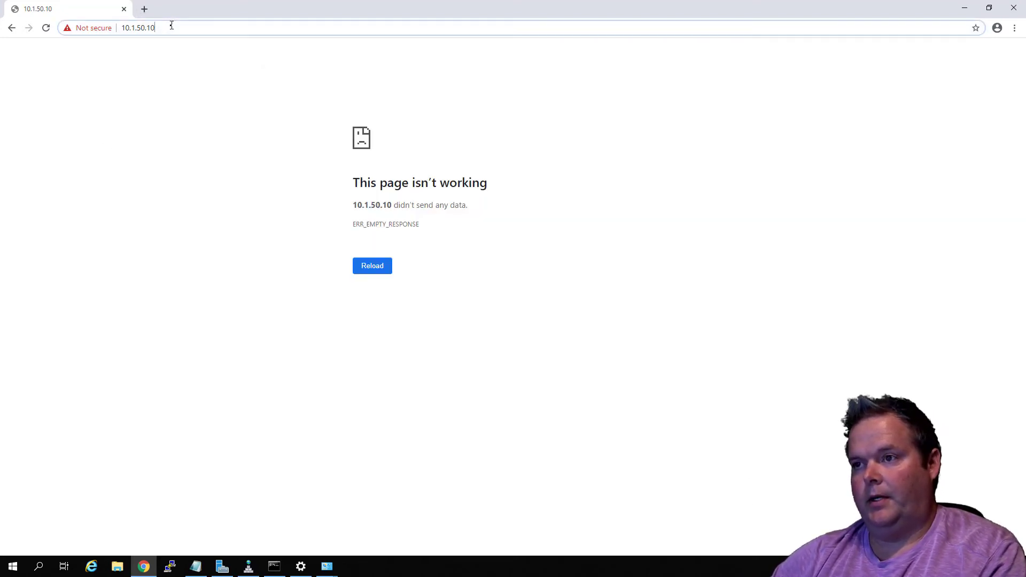
click(174, 26)
text(3)
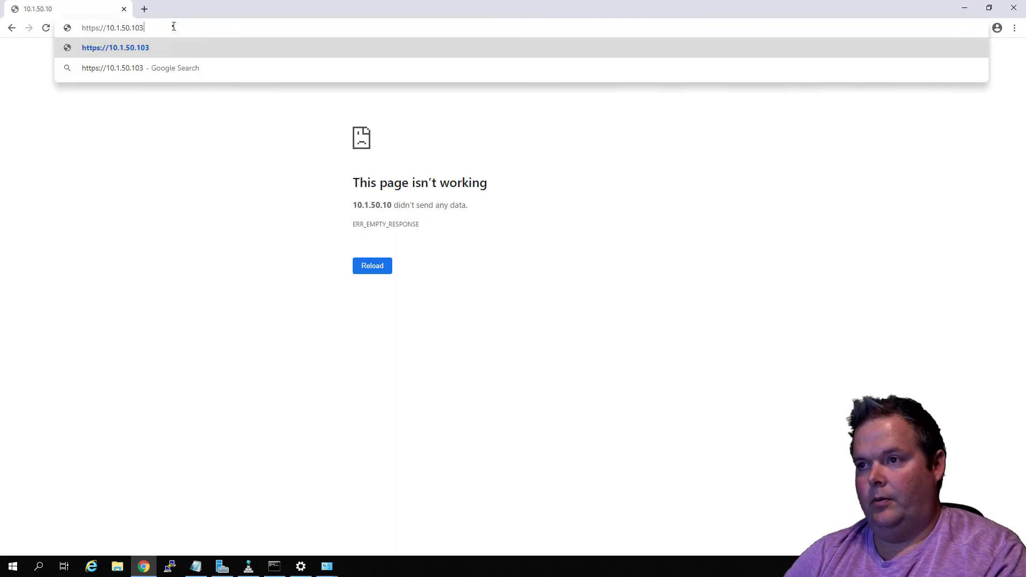
key(Return)
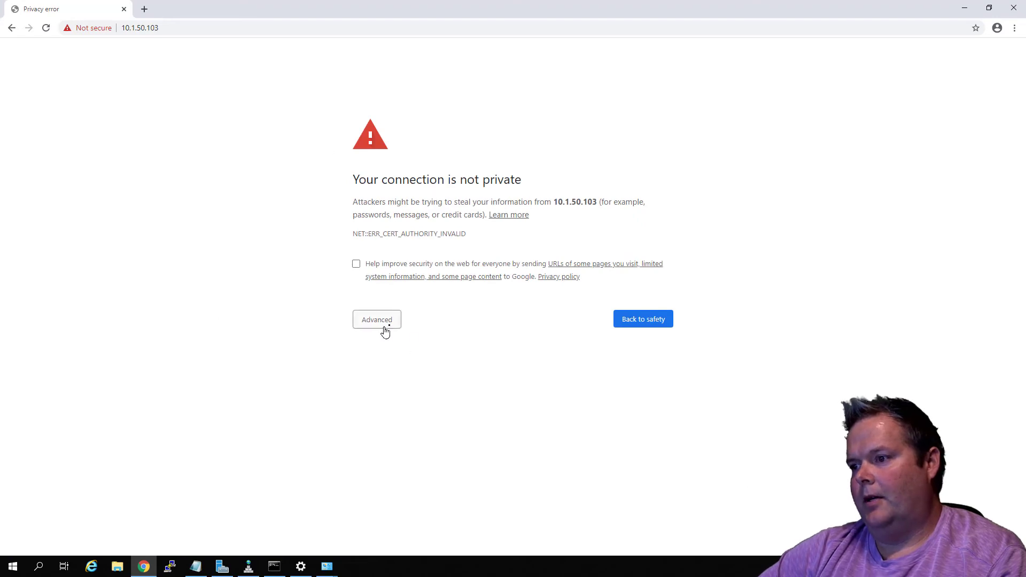
click(384, 329)
click(407, 404)
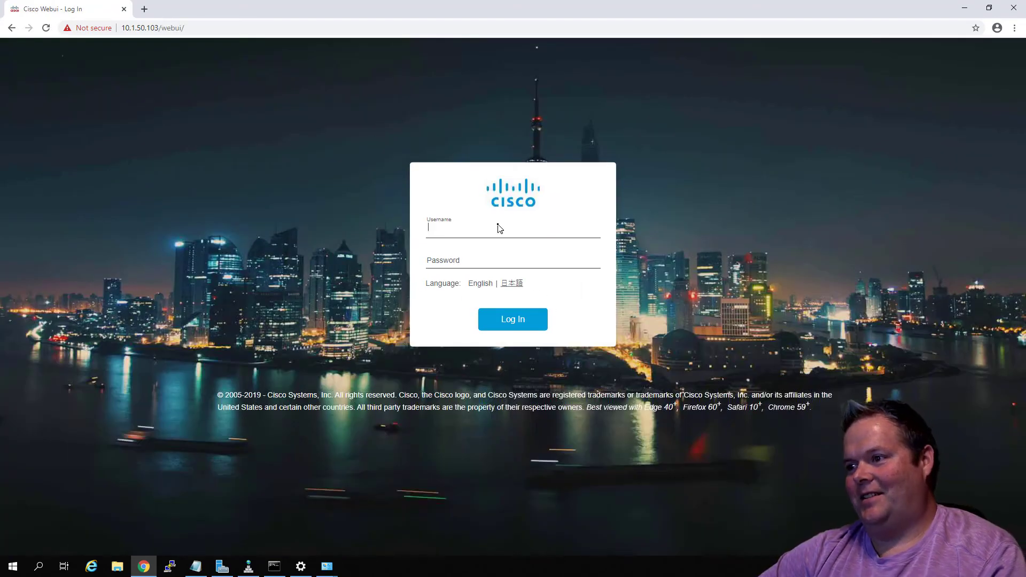
Log in to the controller's web interface as admin with the account password
text(admin)
key(Tab)
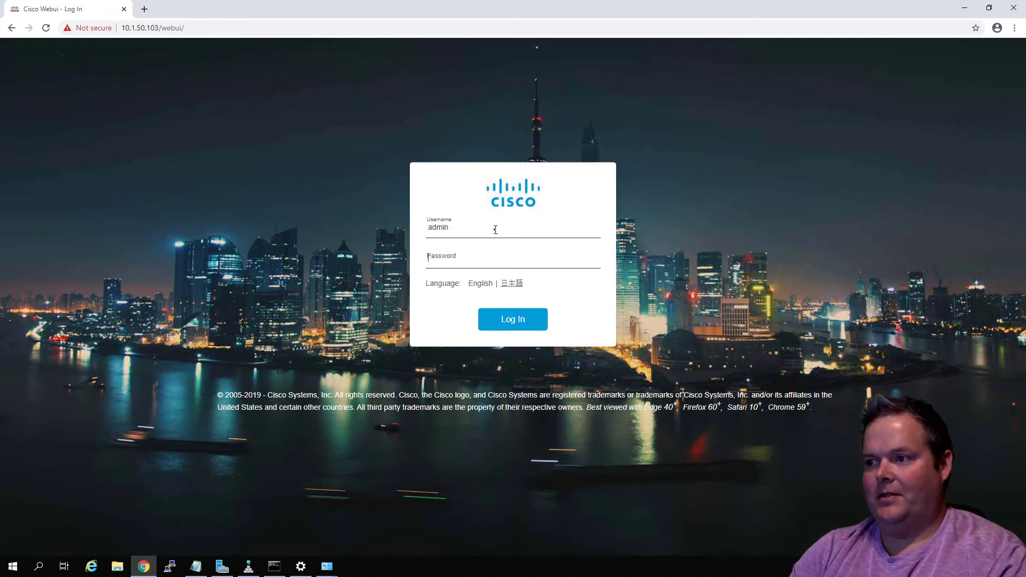
text(cisco)
key(Return)
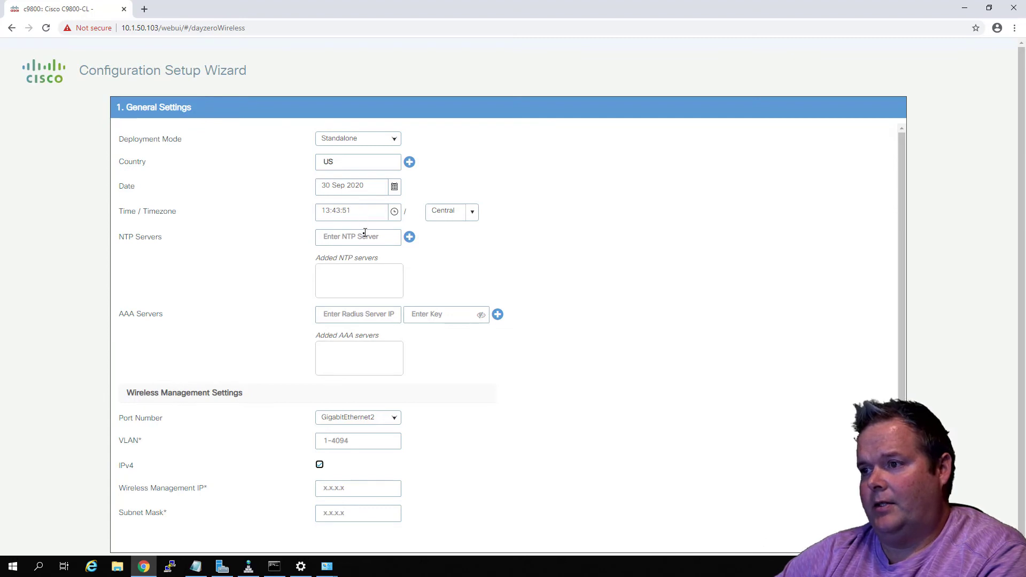
Add 10.1.10.15 as an NTP server in the setup wizard's general settings
text(10.)
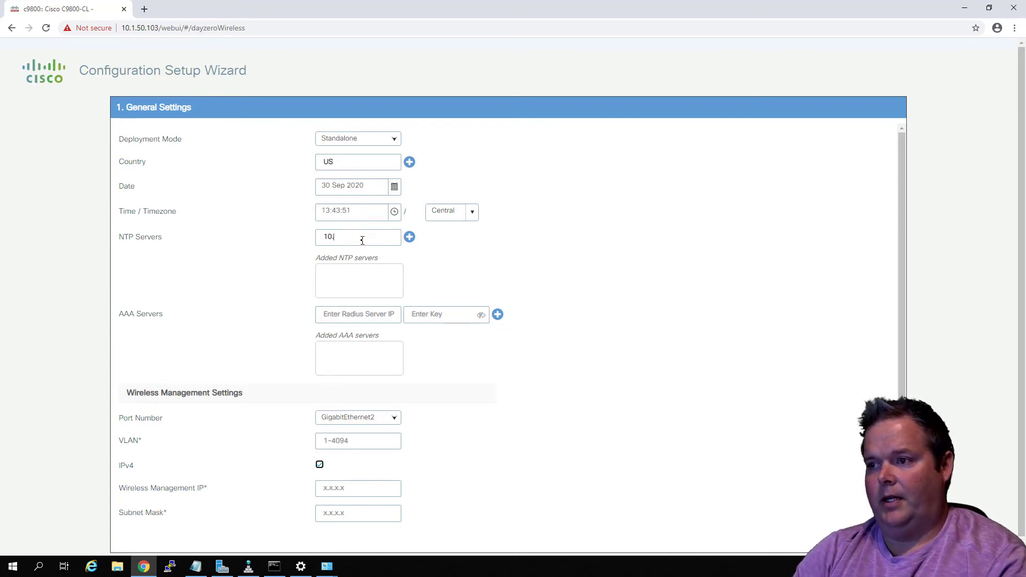
text(1.10.15)
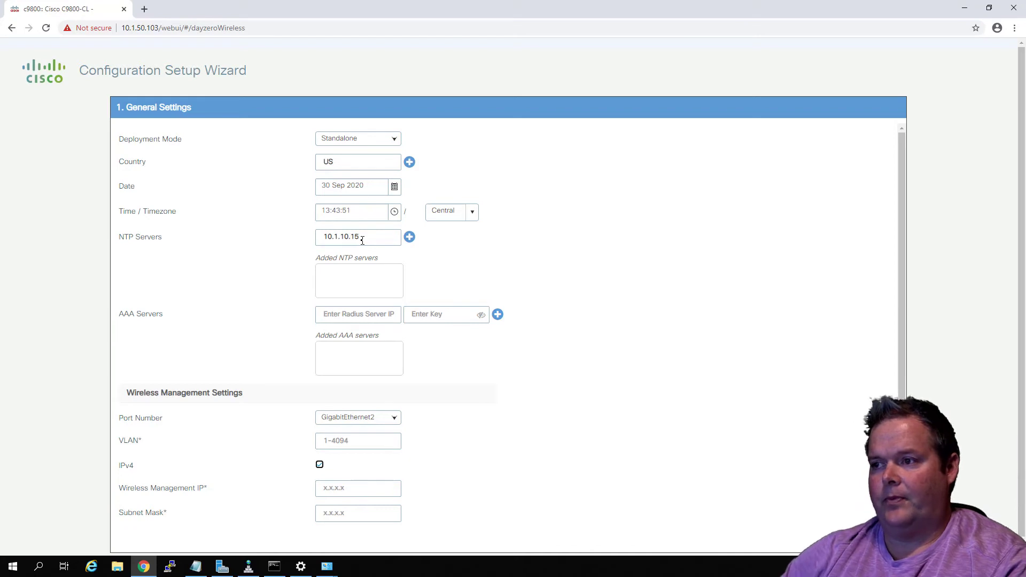
click(409, 236)
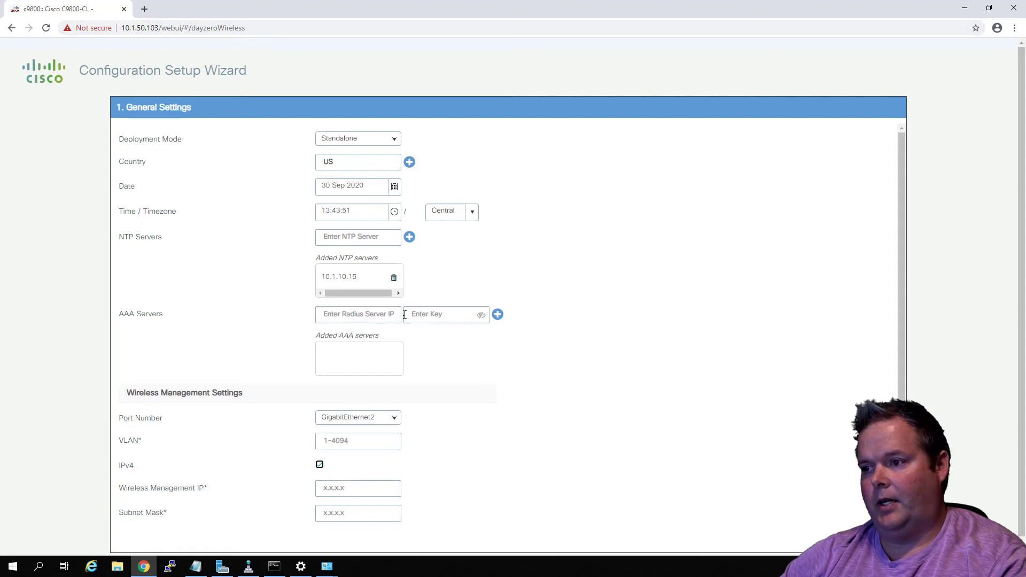
Add the AAA RADIUS server 10.1.10.20 with its shared key
click(367, 318)
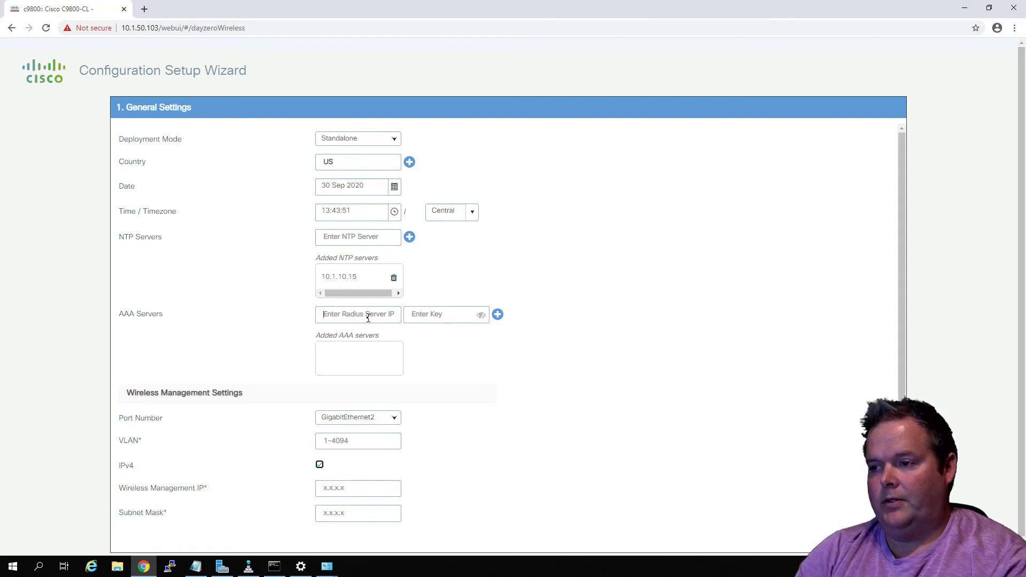
text(10.1.10)
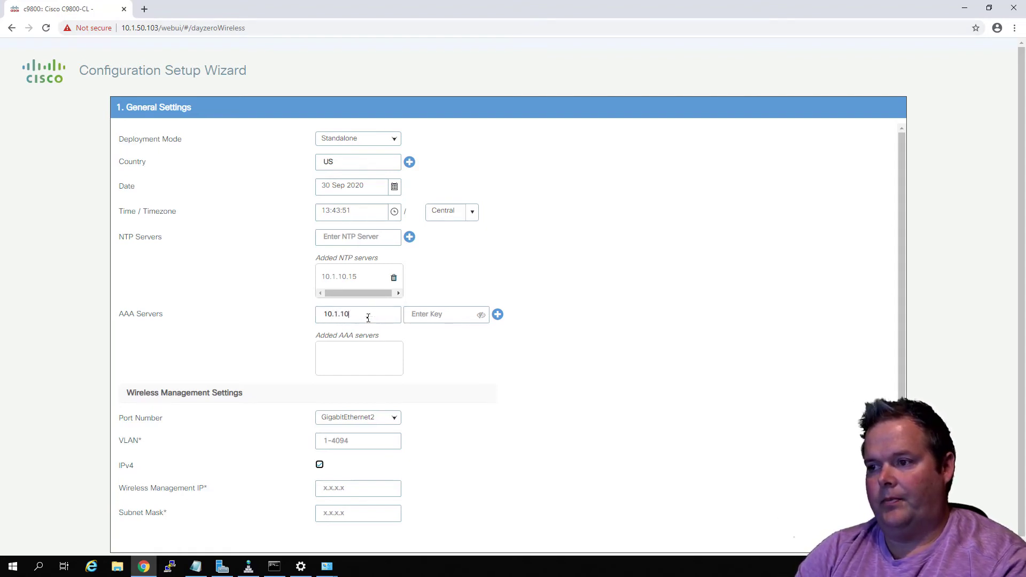
text(.20•)
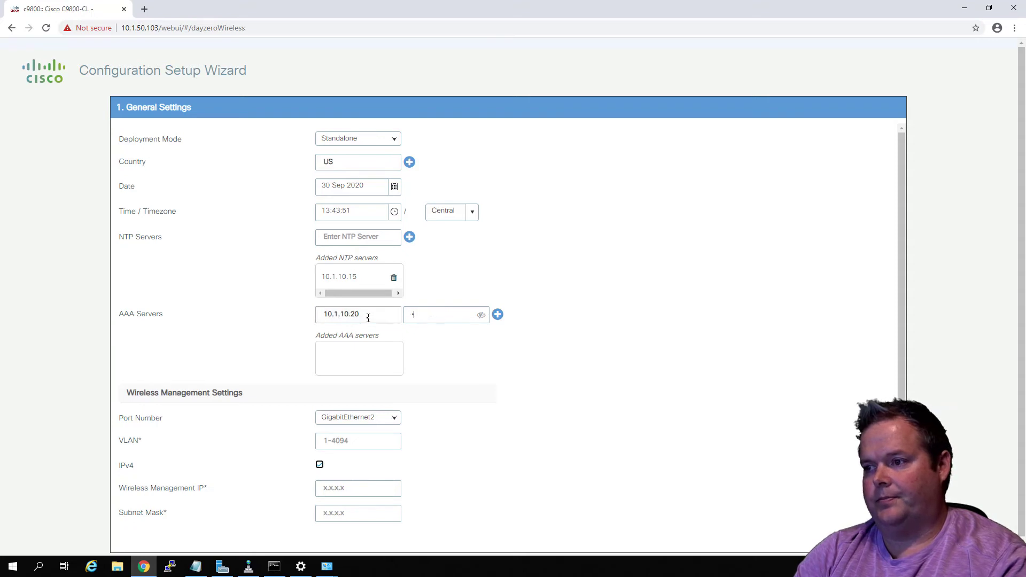
text(••••••)
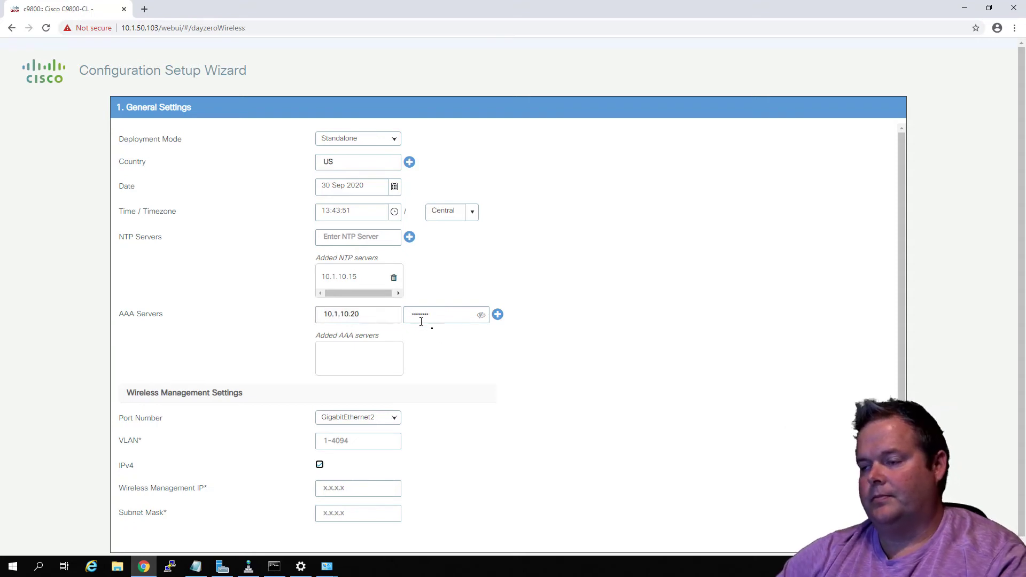
click(498, 315)
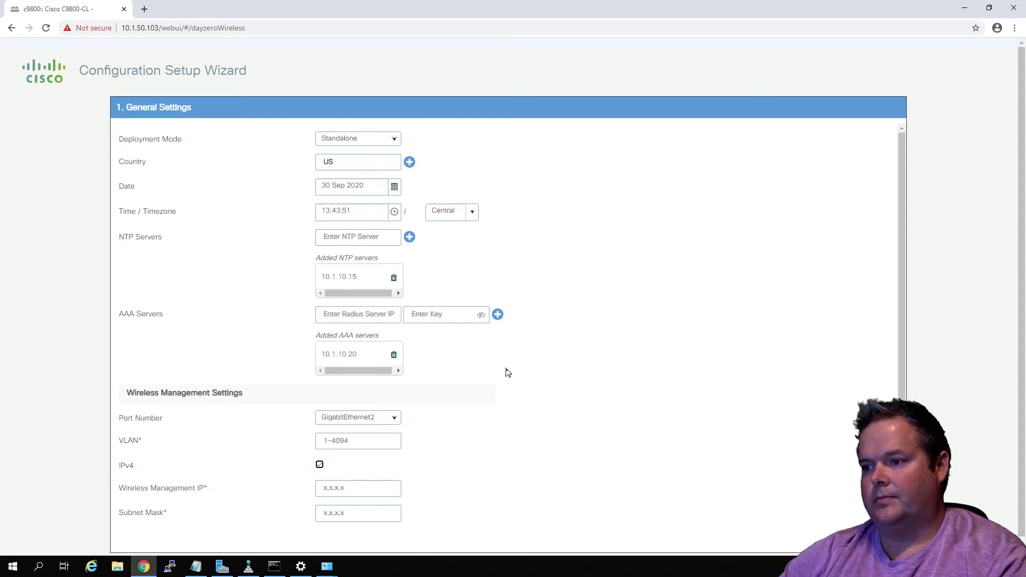
Set the wireless management VLAN to 10, with IP address 10.1.10.32 and subnet mask 255.255.255.0
scroll(508, 373, down, 2)
click(353, 357)
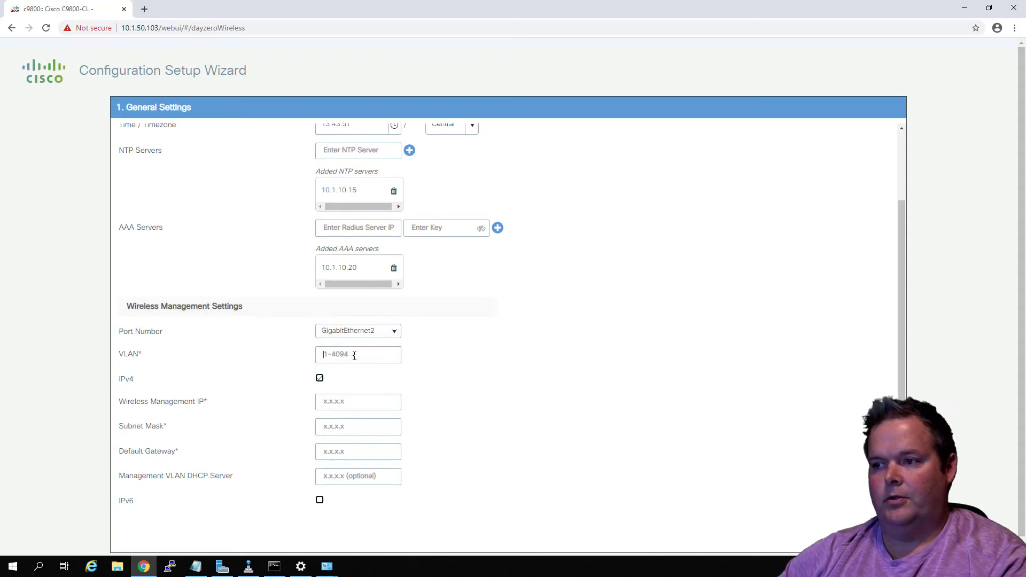
text(10)
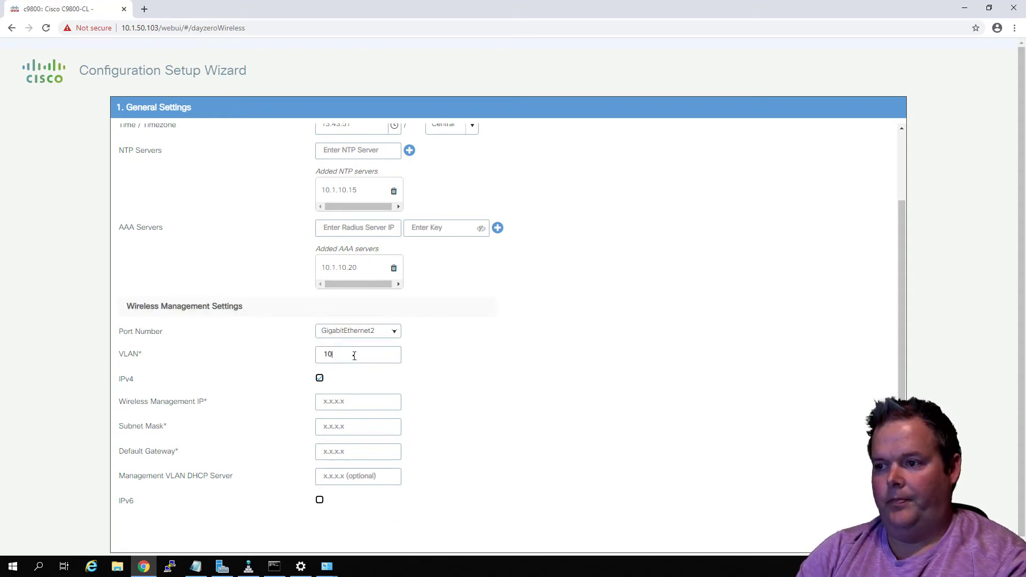
click(367, 404)
text(10.1.10.1)
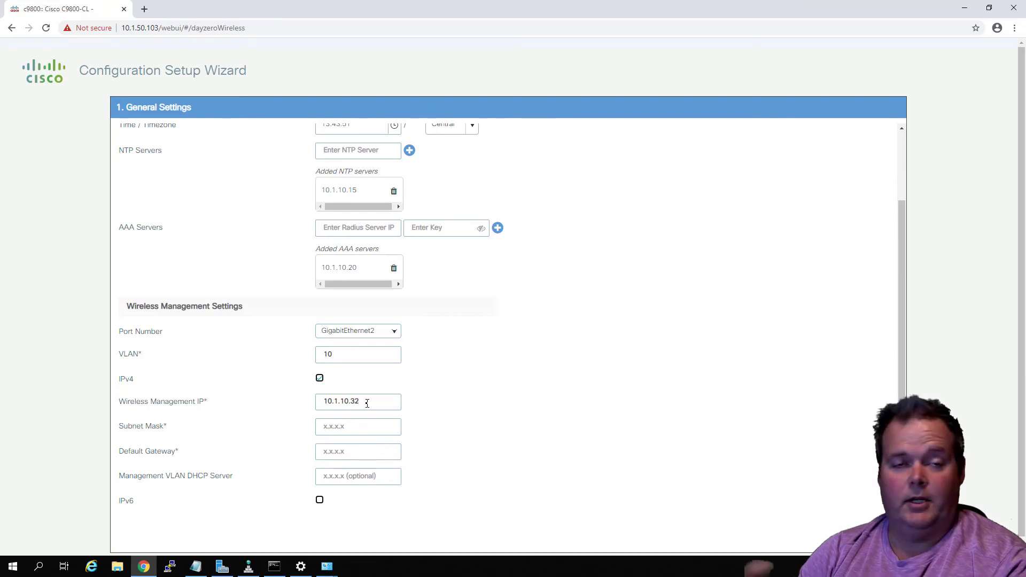
key(Tab)
text(25)
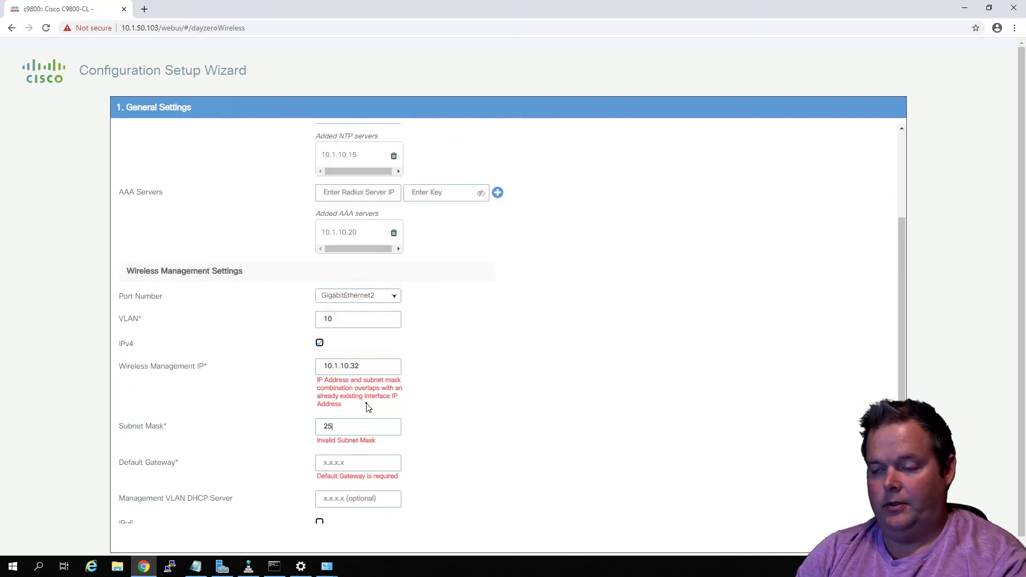
text(5.255.255.0)
key(Tab)
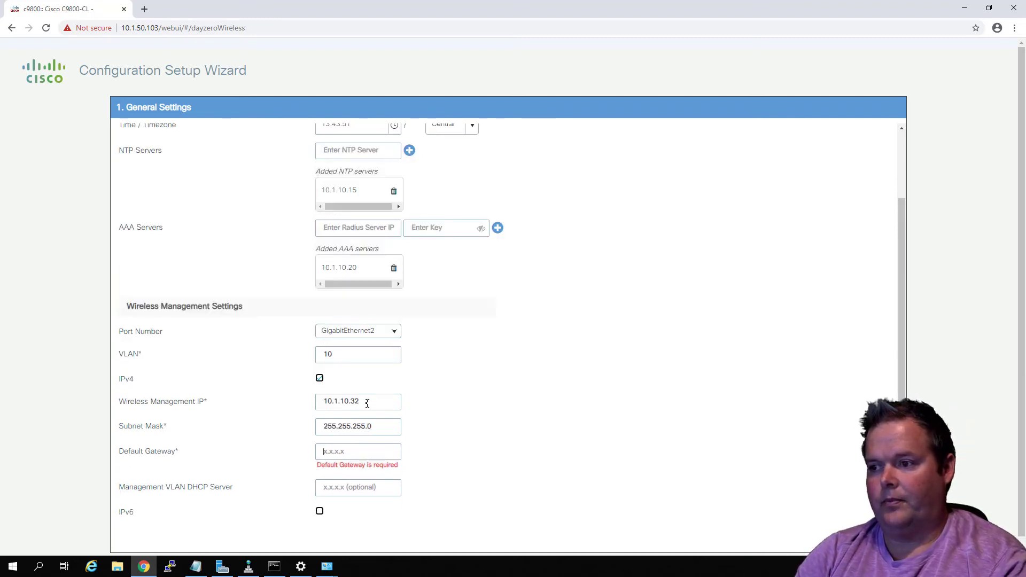
Set the default gateway to 10.1.10.1 and the management VLAN DHCP server to 10.1.10.15, and continue to the wireless network settings
text(10.1.10.1)
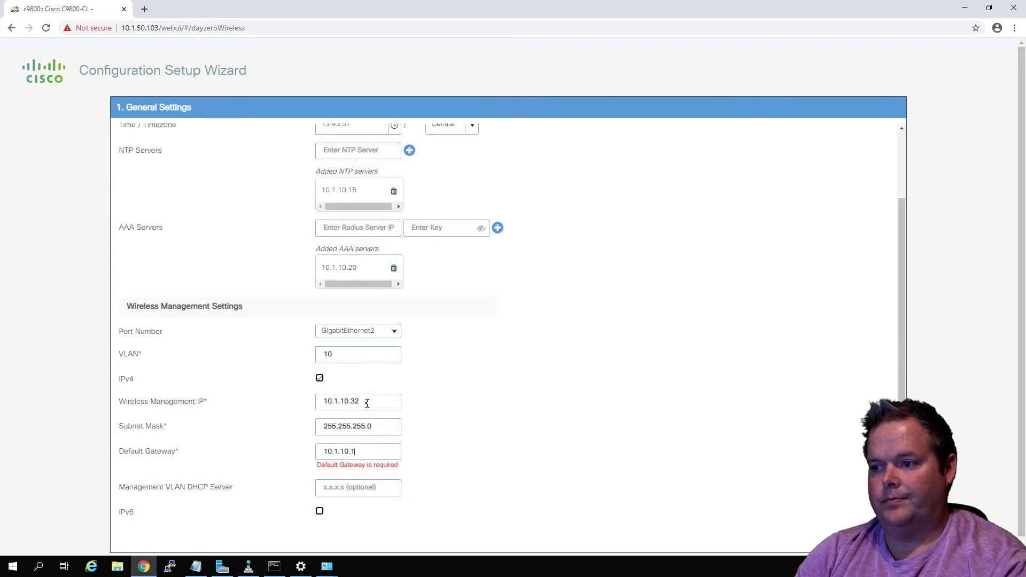
key(Tab)
text(10.1.10.15)
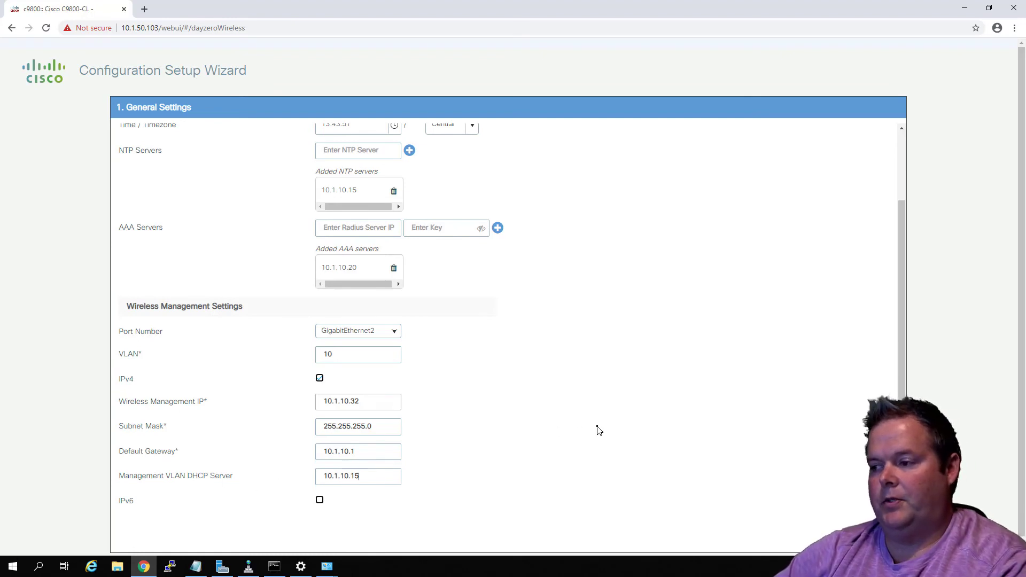
scroll(602, 429, down, 1)
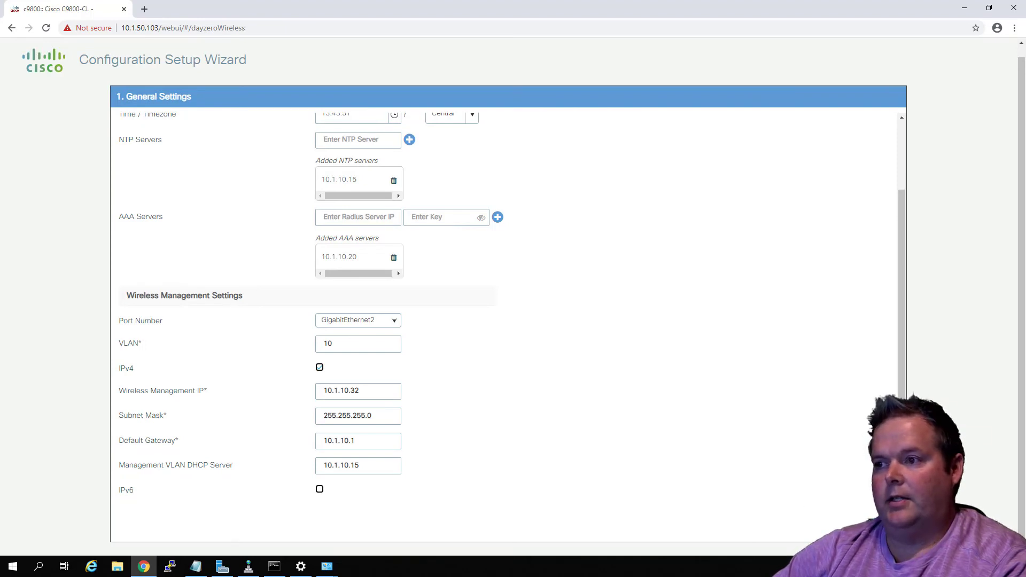
click(883, 527)
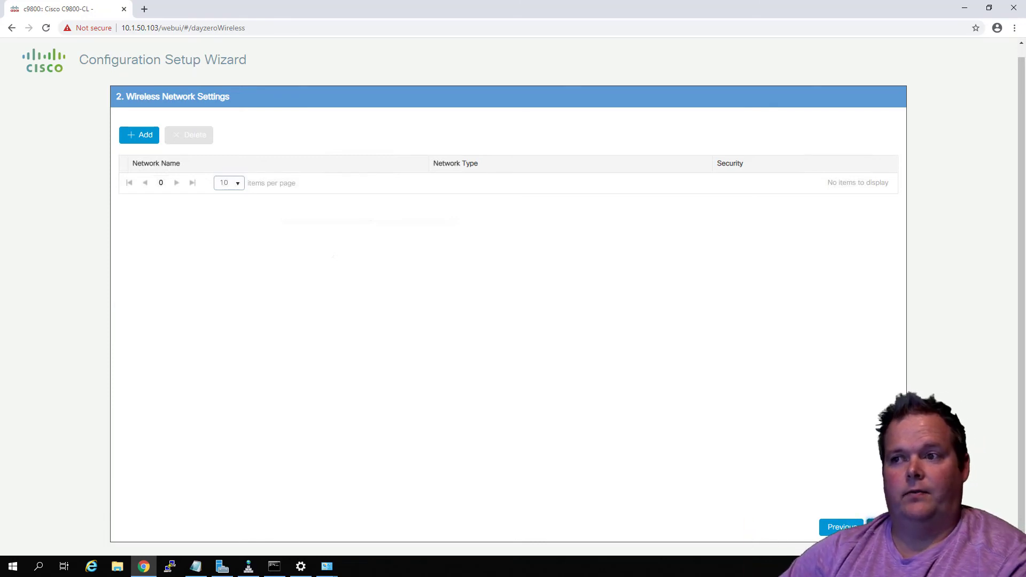
Start adding an employee wireless network with the name WTData-PSK
click(146, 136)
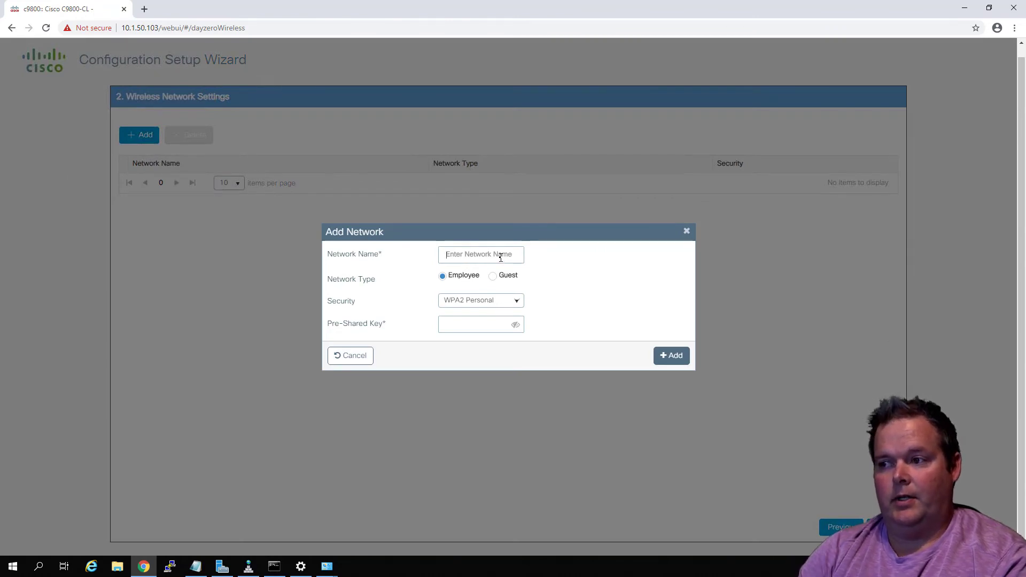
text(WT)
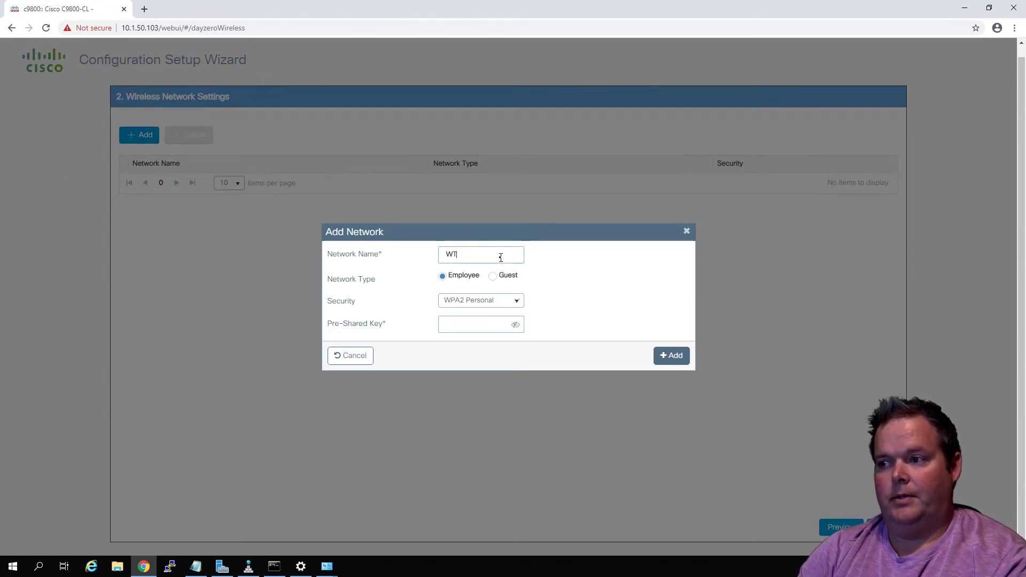
text(Data-PSK)
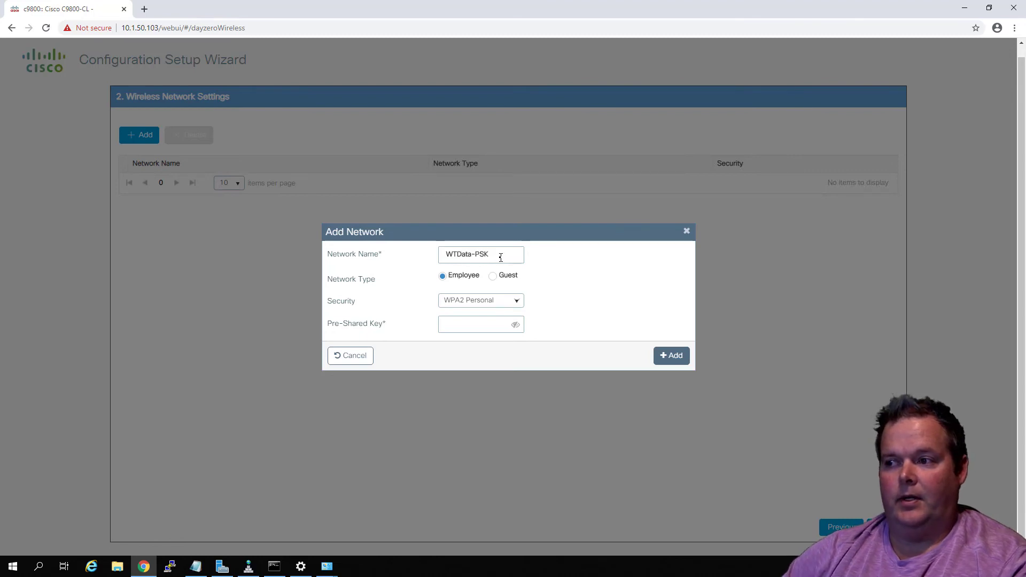
Keep WPA2 Personal as the new network's security and begin entering its pre-shared key
click(479, 303)
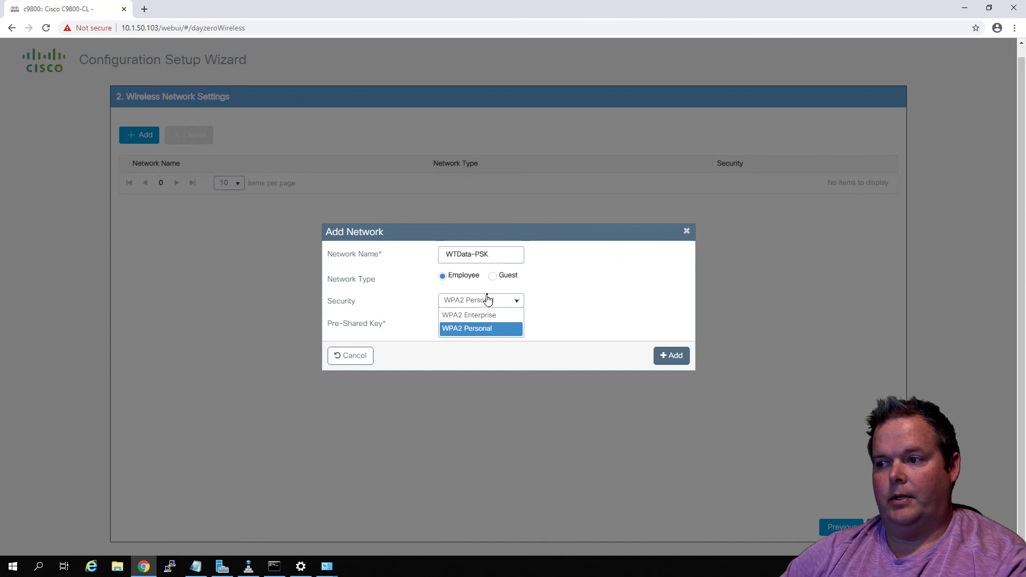
click(486, 299)
click(472, 321)
text(•••••)
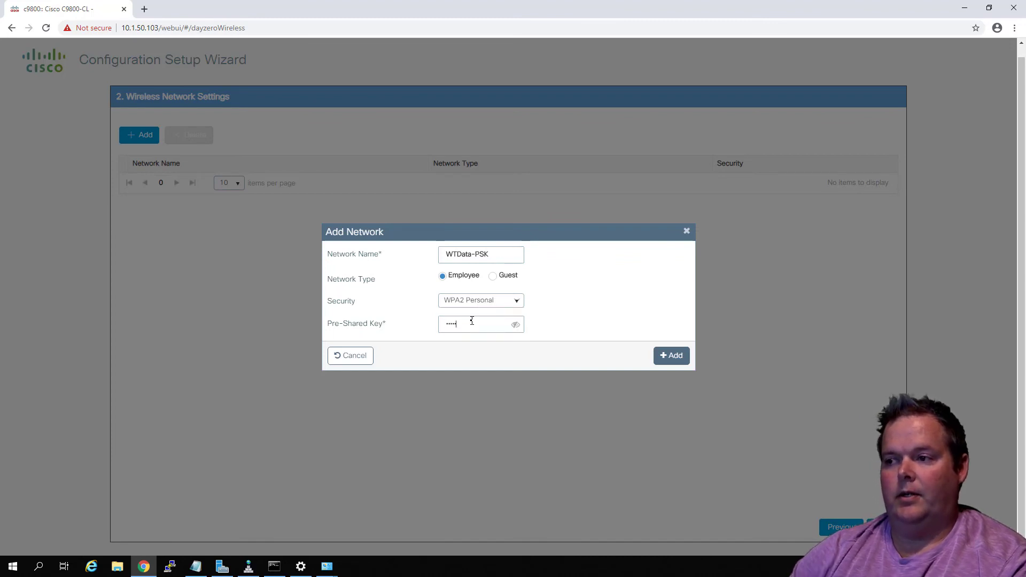
Change the new network's name to WTData2
drag(472, 254, 567, 260)
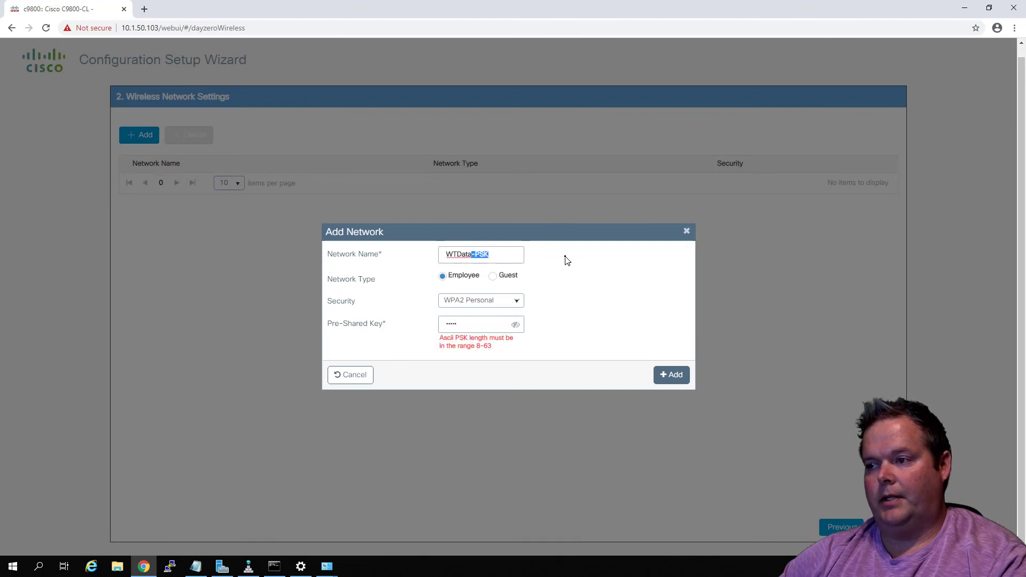
text(3E)
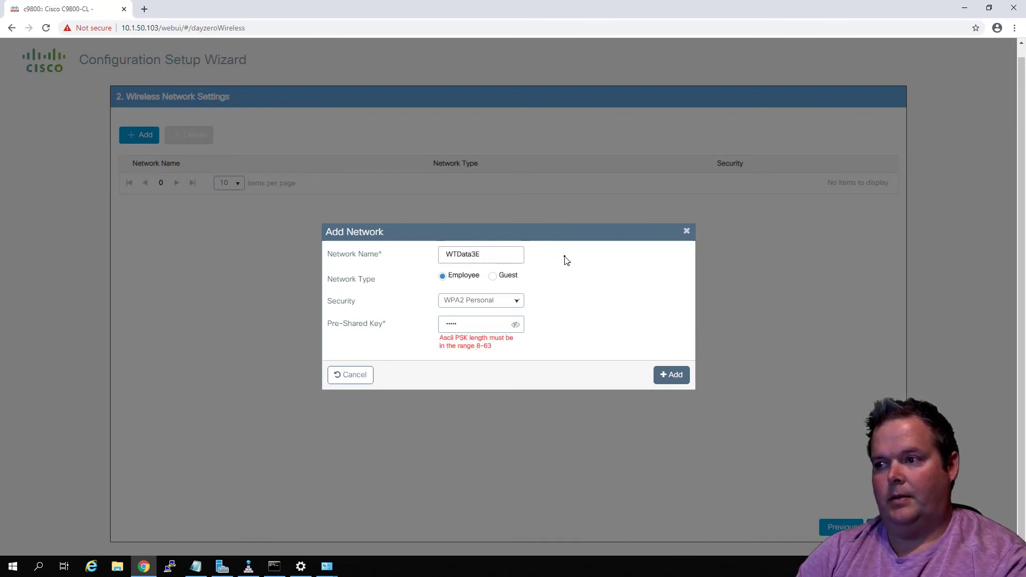
key(BackSpace)
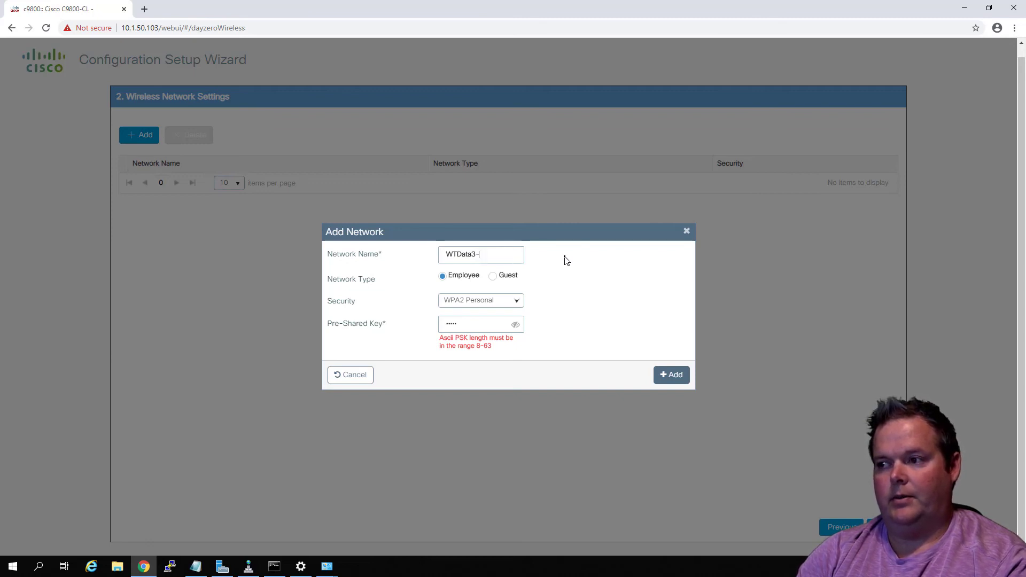
key(BackSpace)
key(BackSpace)
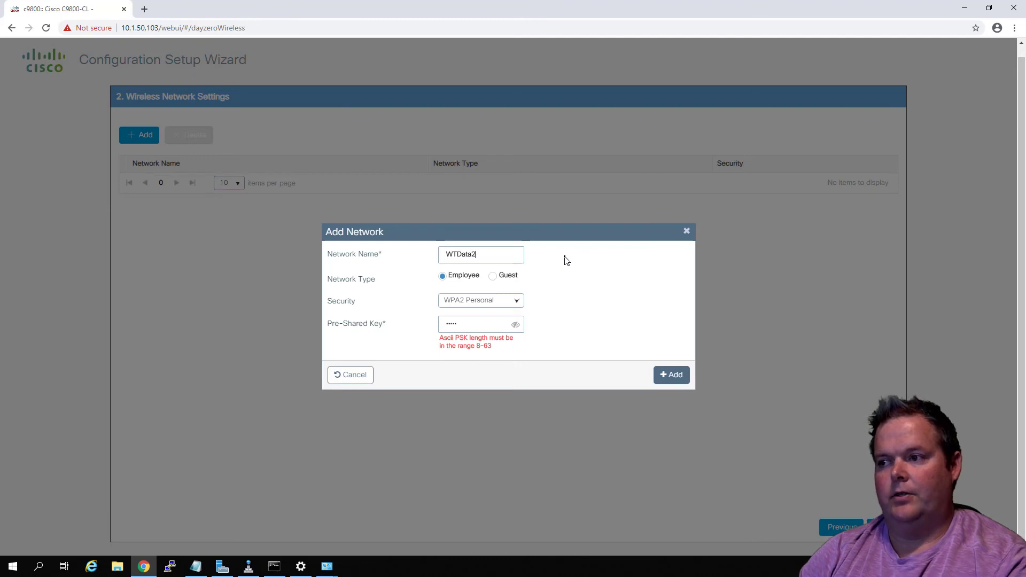
Set the network's security to WPA2 Enterprise, add it to the list, and continue to the advanced settings
click(494, 302)
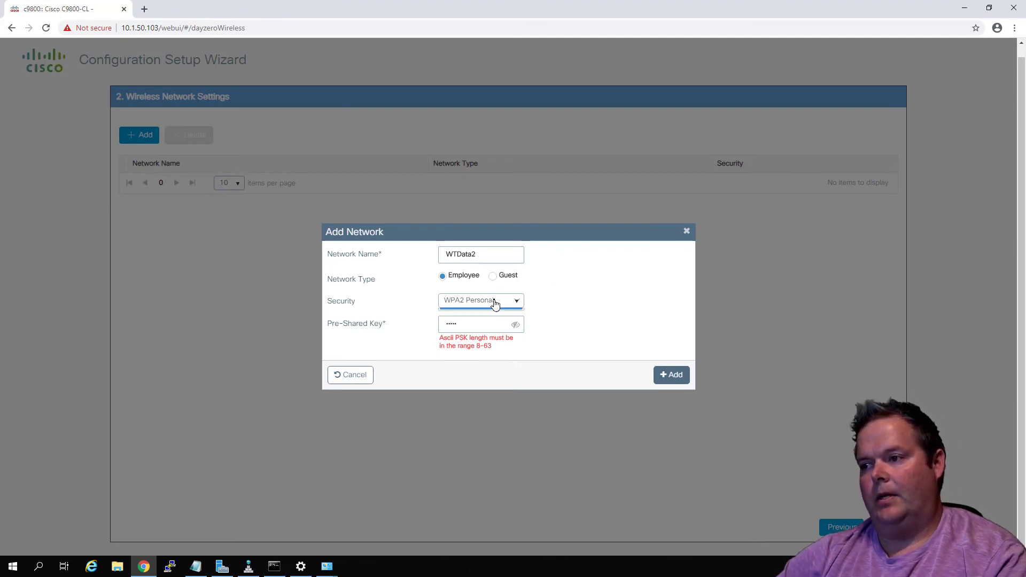
click(491, 316)
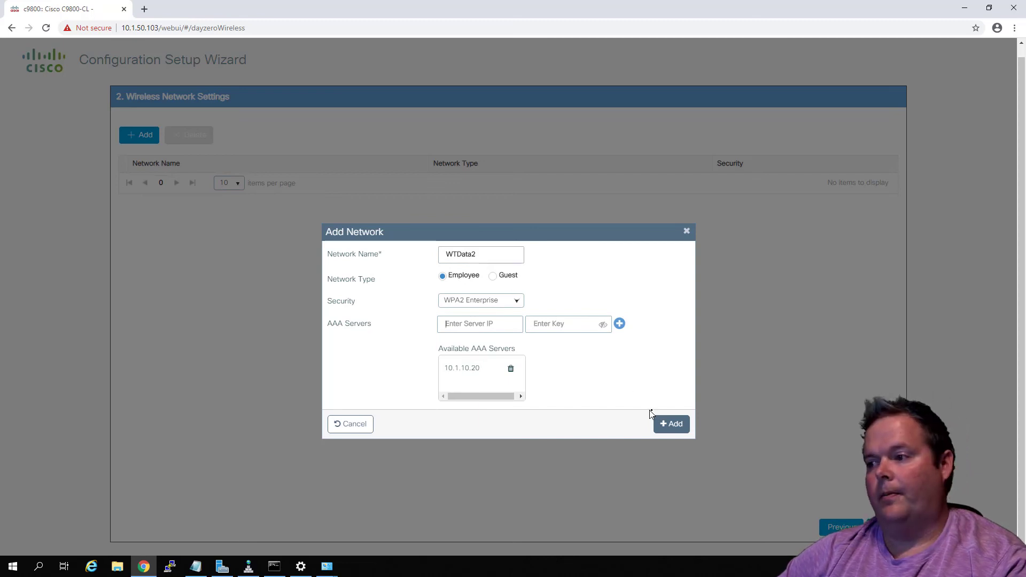
click(672, 424)
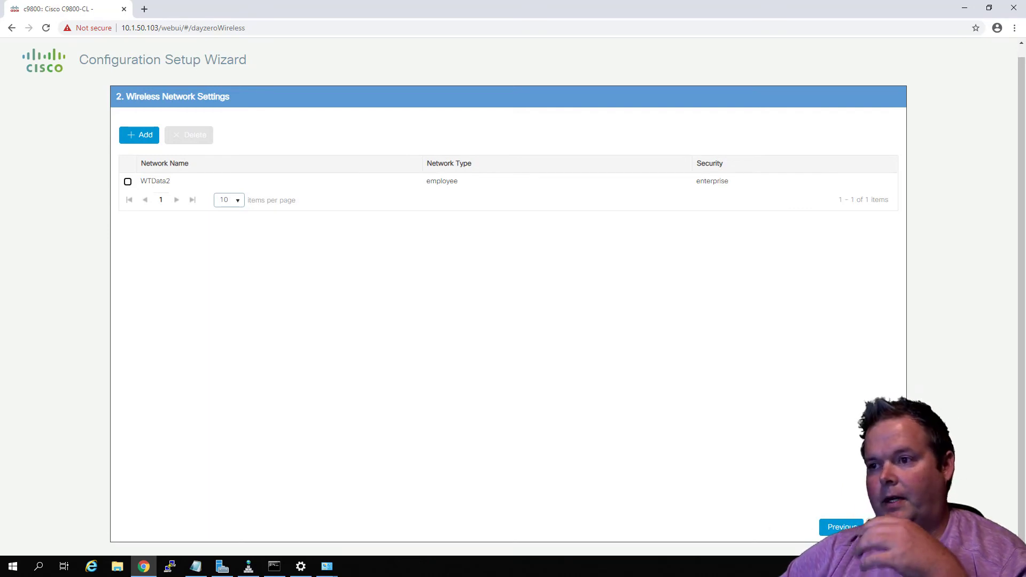
click(884, 526)
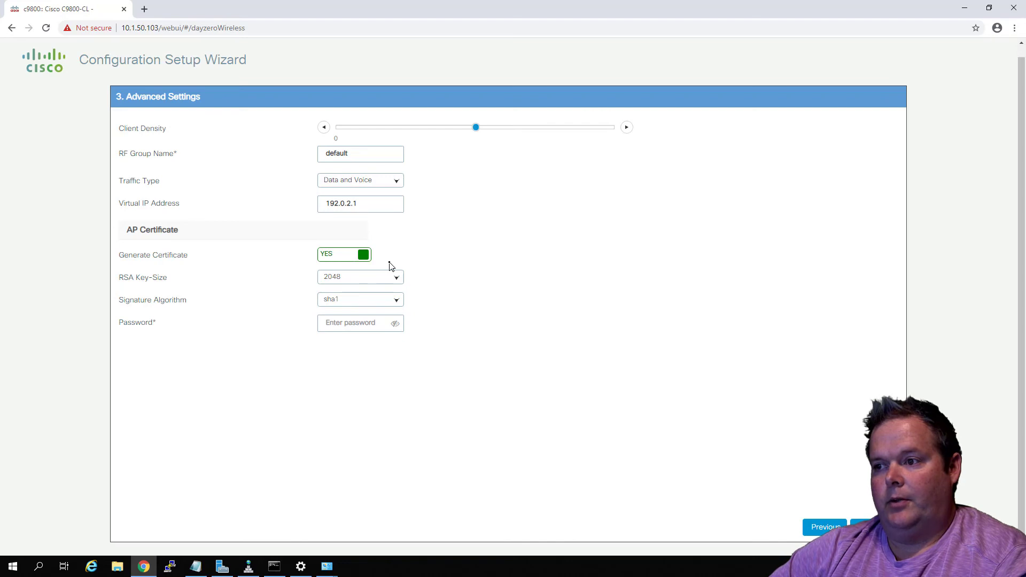
Set the AP certificate's signature algorithm to sha256 and enter the certificate password
click(389, 304)
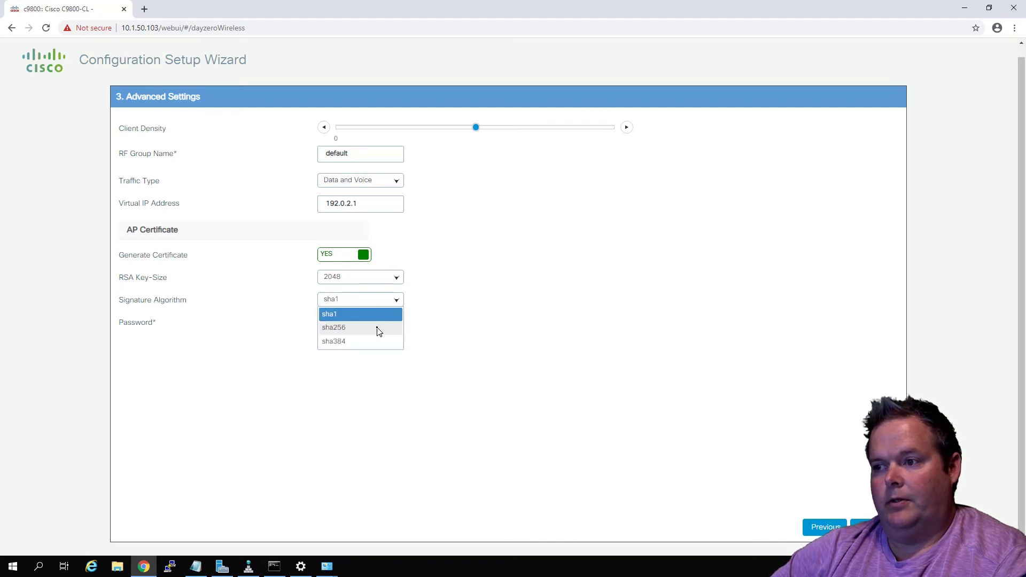
click(380, 328)
click(345, 323)
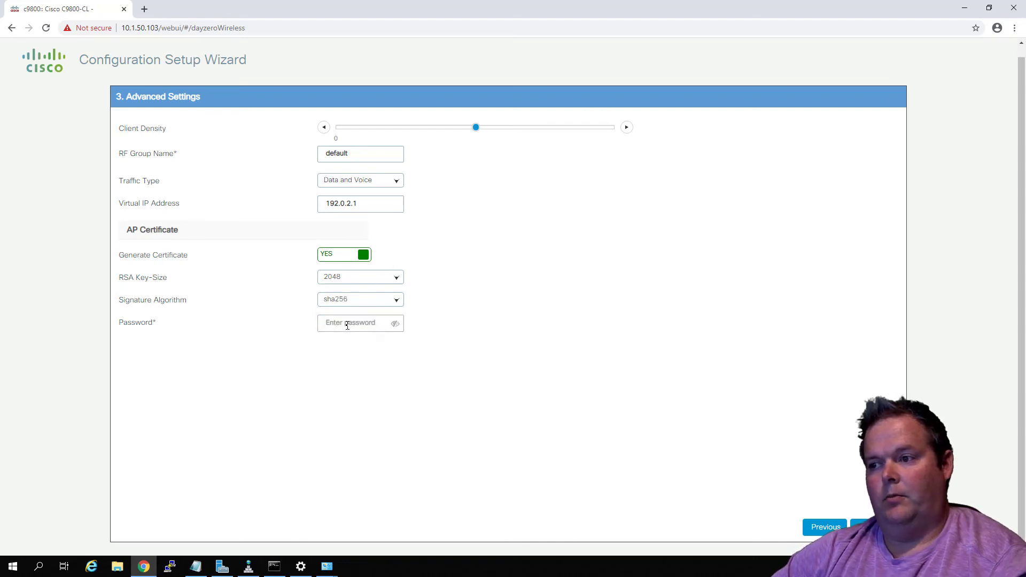
text(Cisco123)
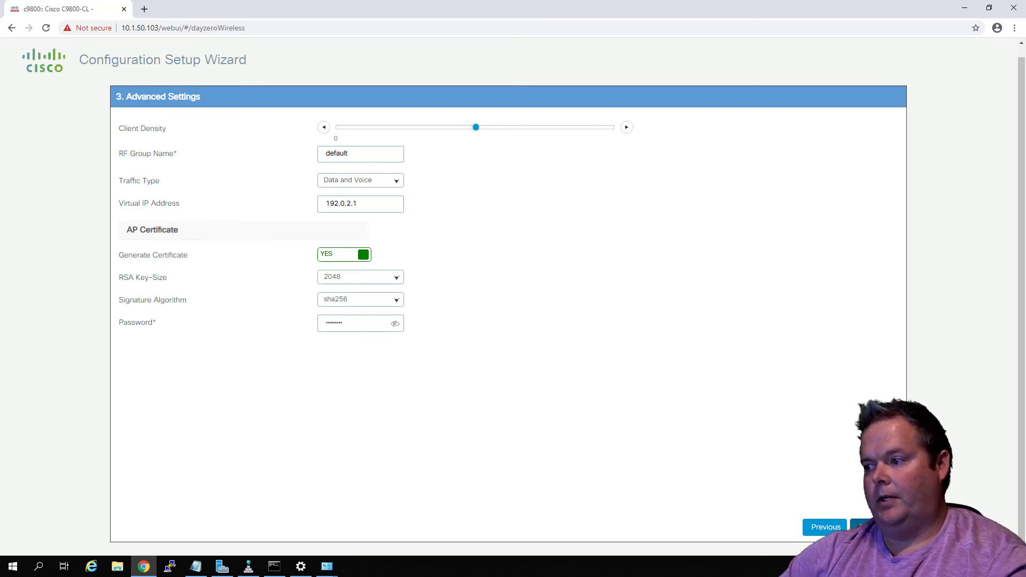
Continue to the wizard summary, finish the setup, and agree to apply the configuration
click(867, 526)
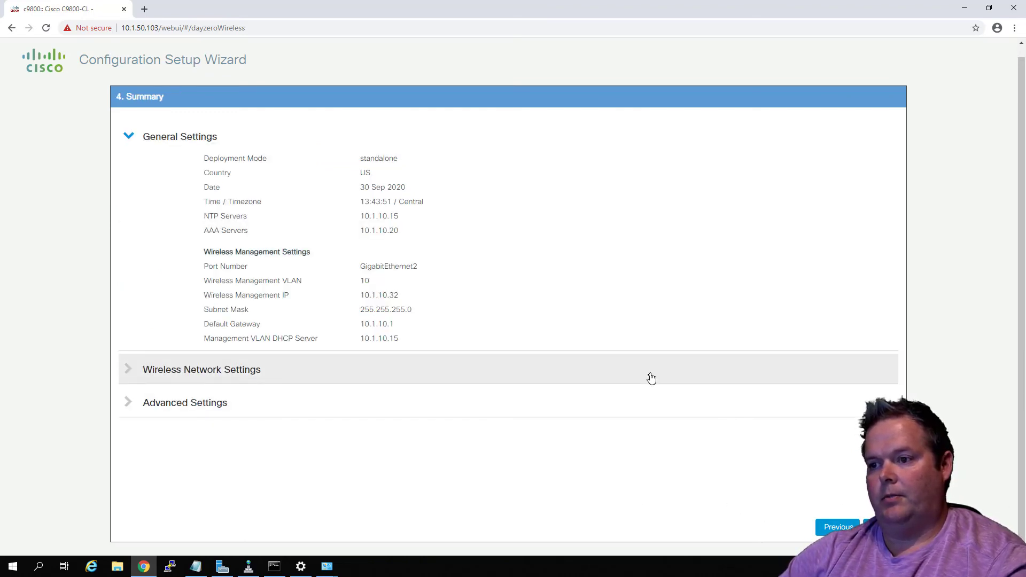
click(882, 527)
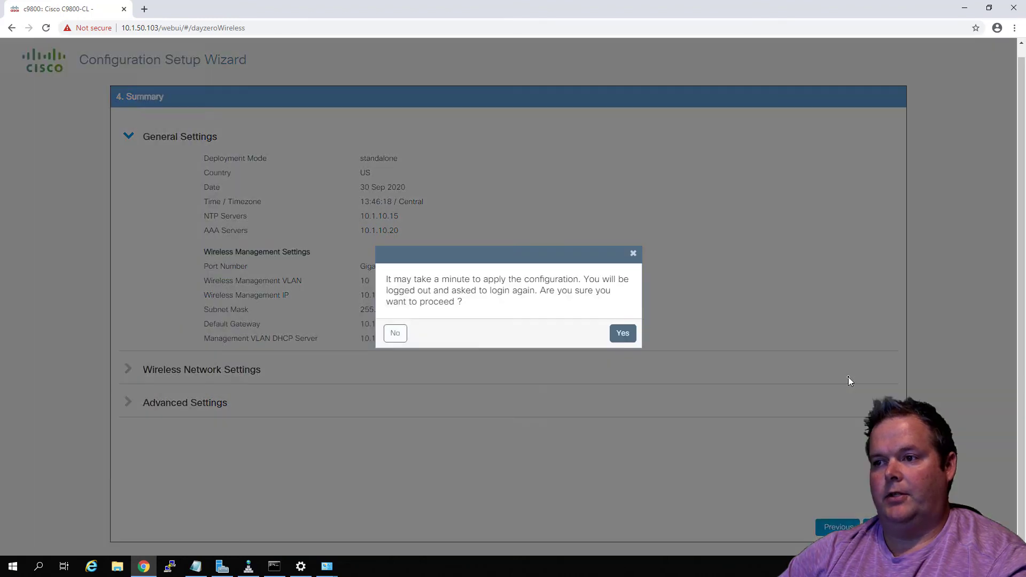
click(622, 332)
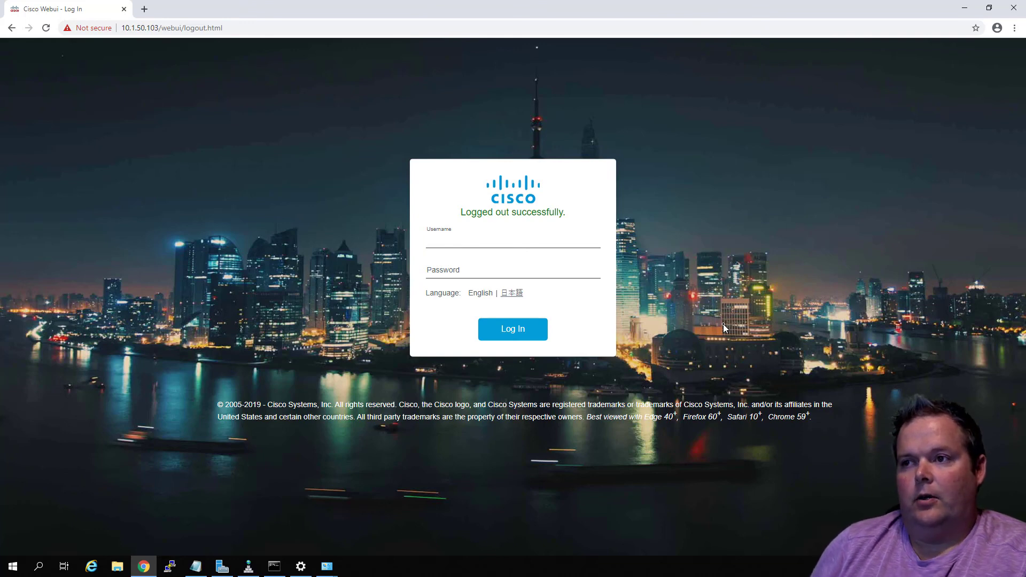
Log back in to the controller's web interface as admin with the account password
text(adm)
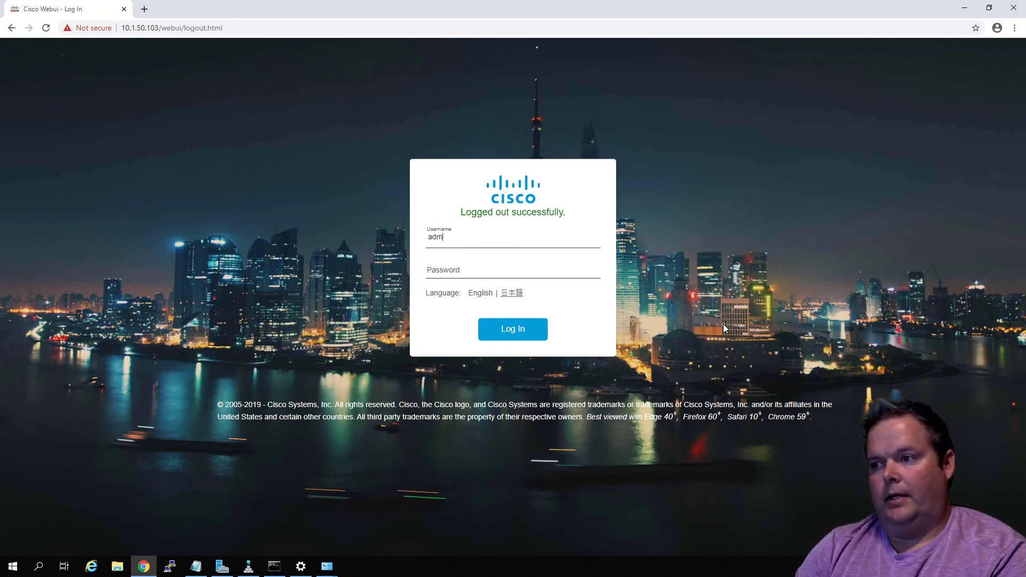
text(in)
key(Tab)
text(cisco)
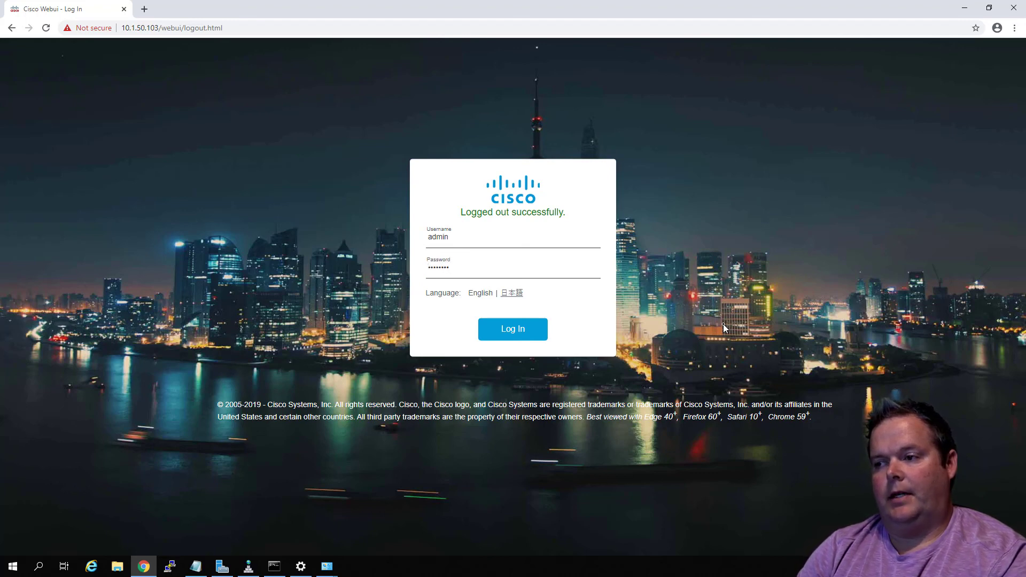
key(Return)
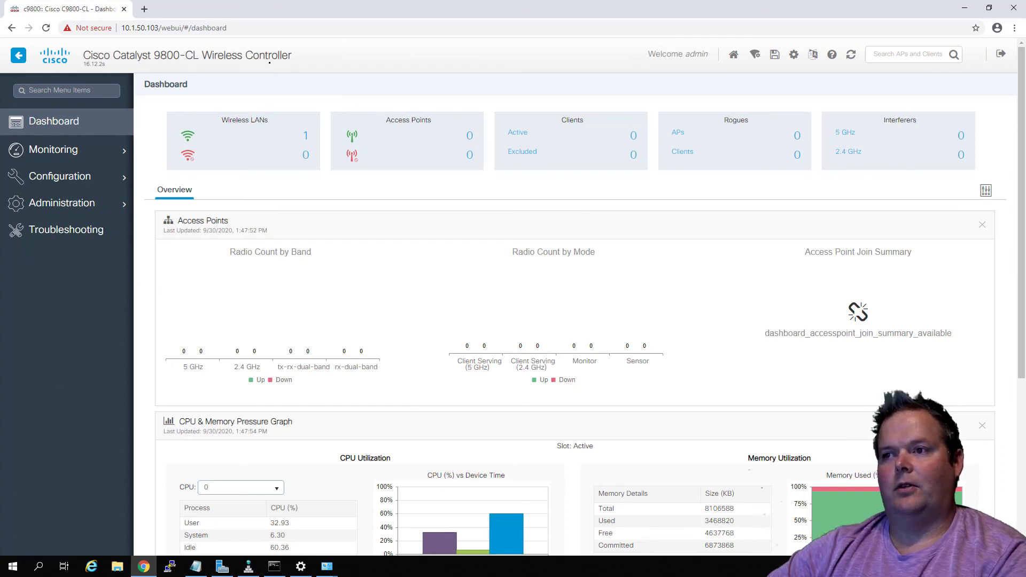
click(144, 9)
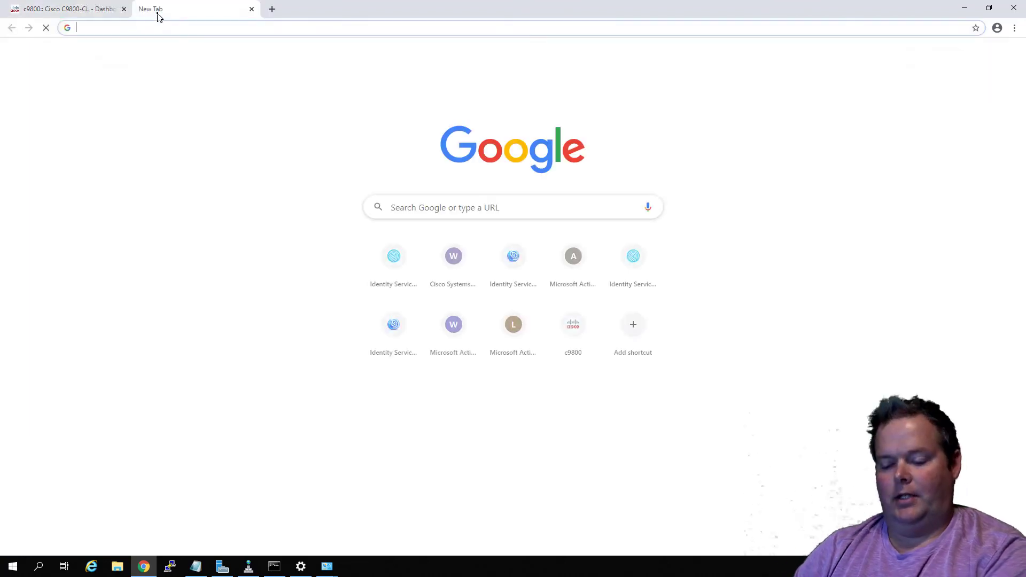
text(https://)
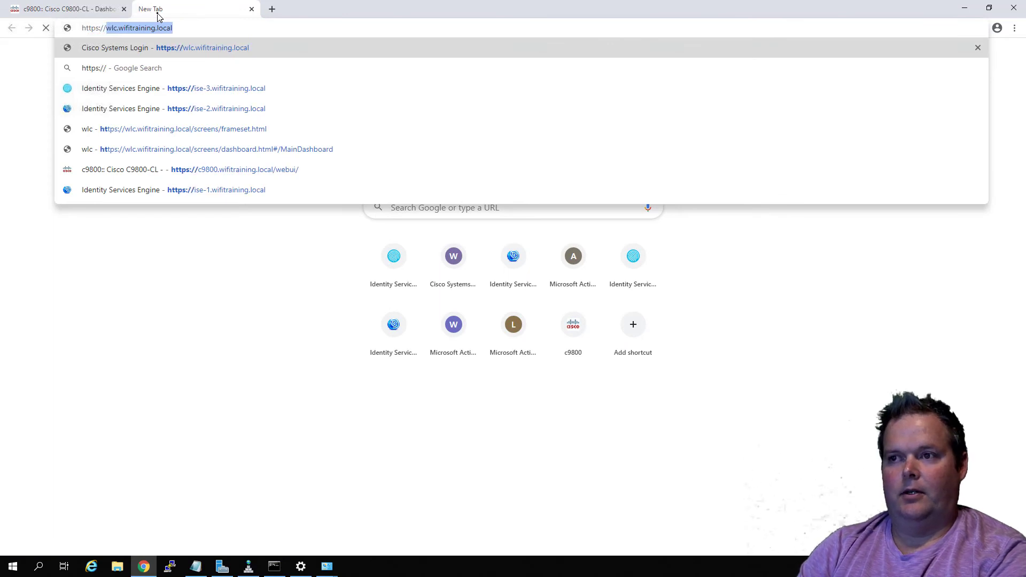
text(c9800.wifitraining.local)
key(Return)
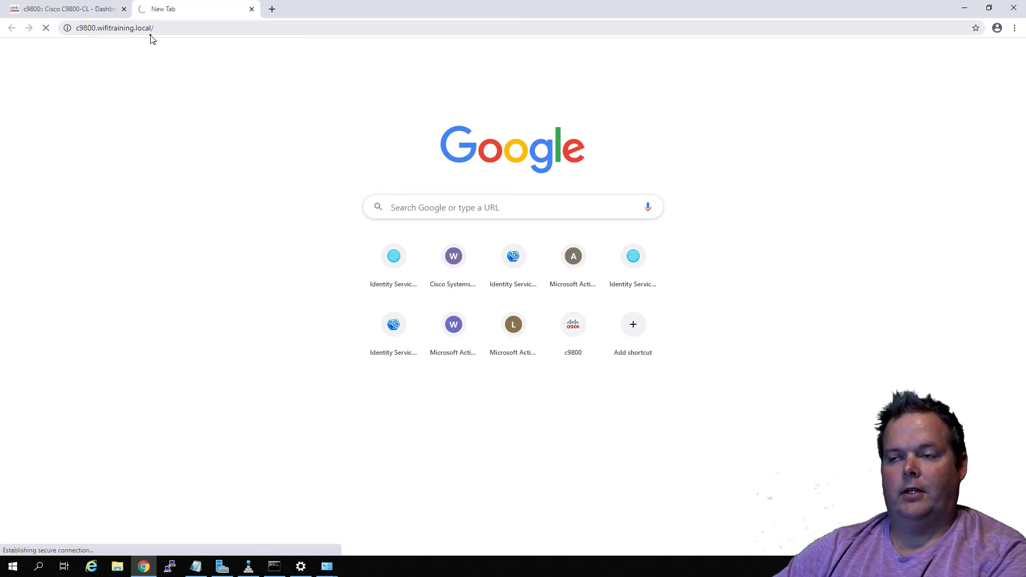
click(124, 9)
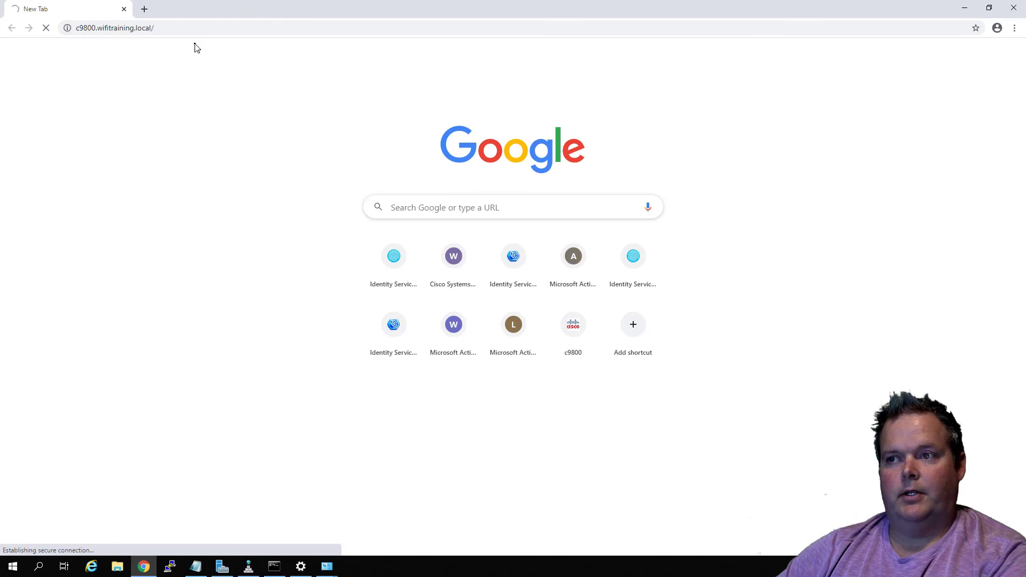
Proceed past the certificate warning for c9800.wifitraining.local and log in as admin with the account password
click(382, 327)
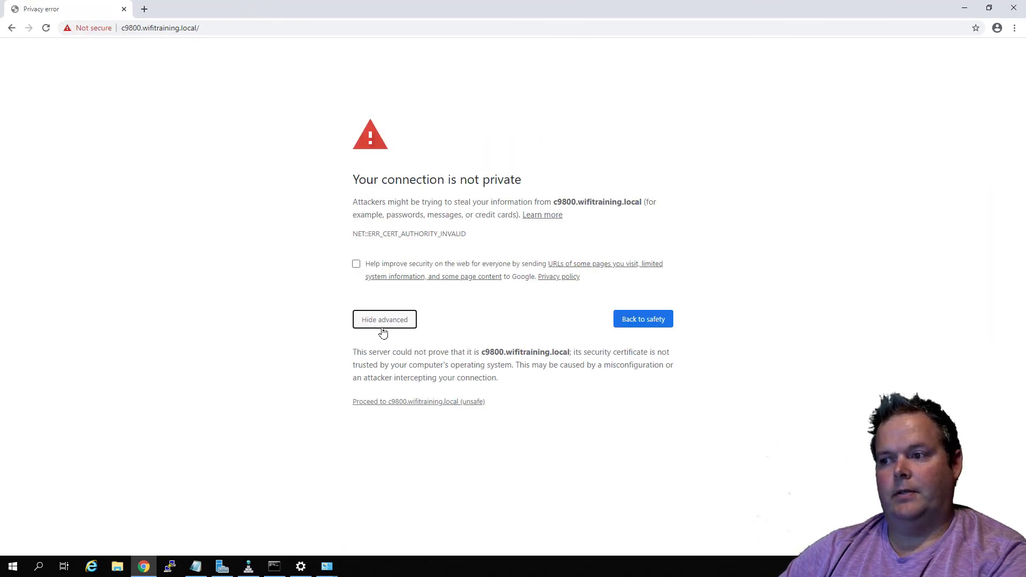
click(416, 401)
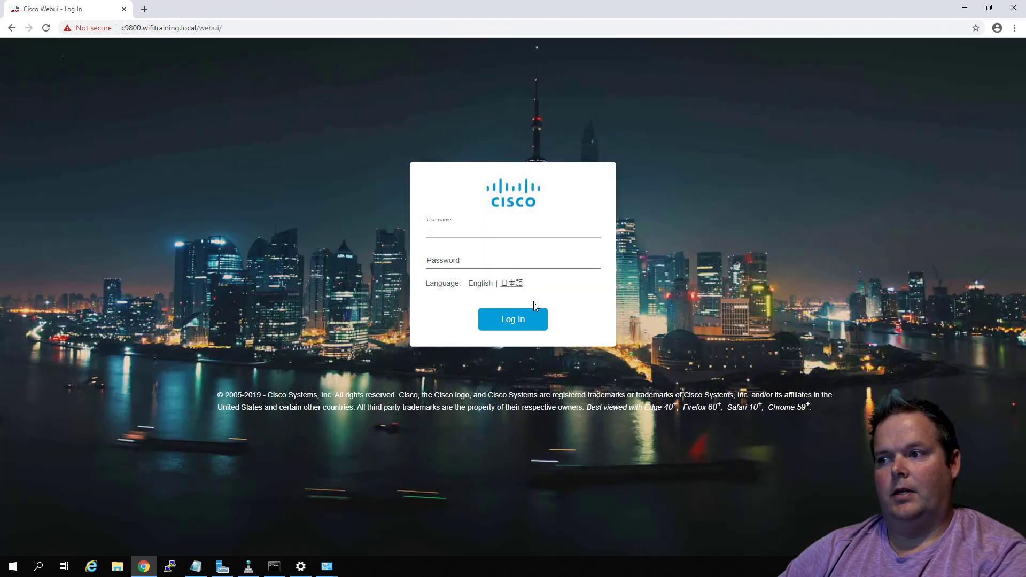
text(admin)
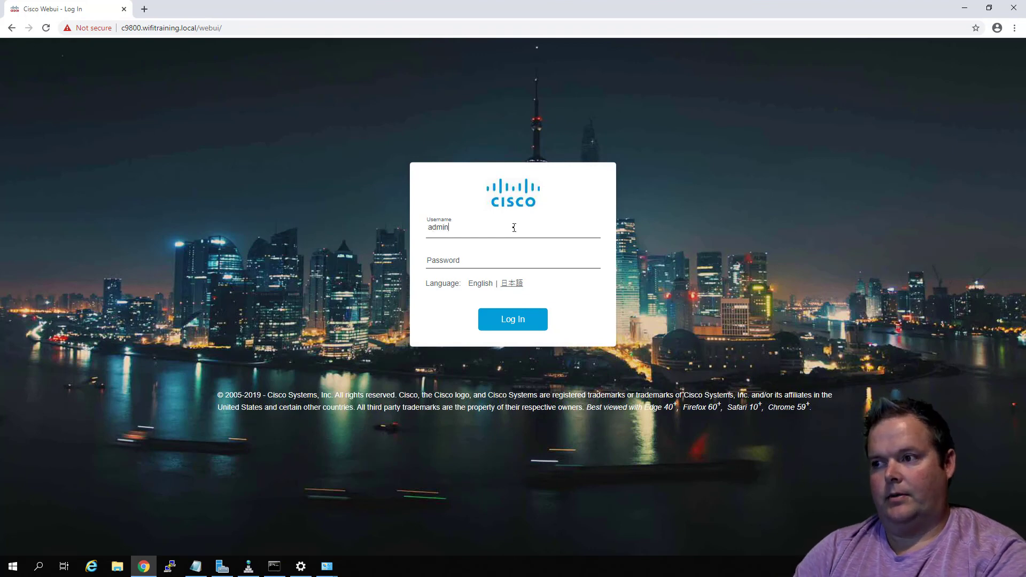
key(Tab)
text(C)
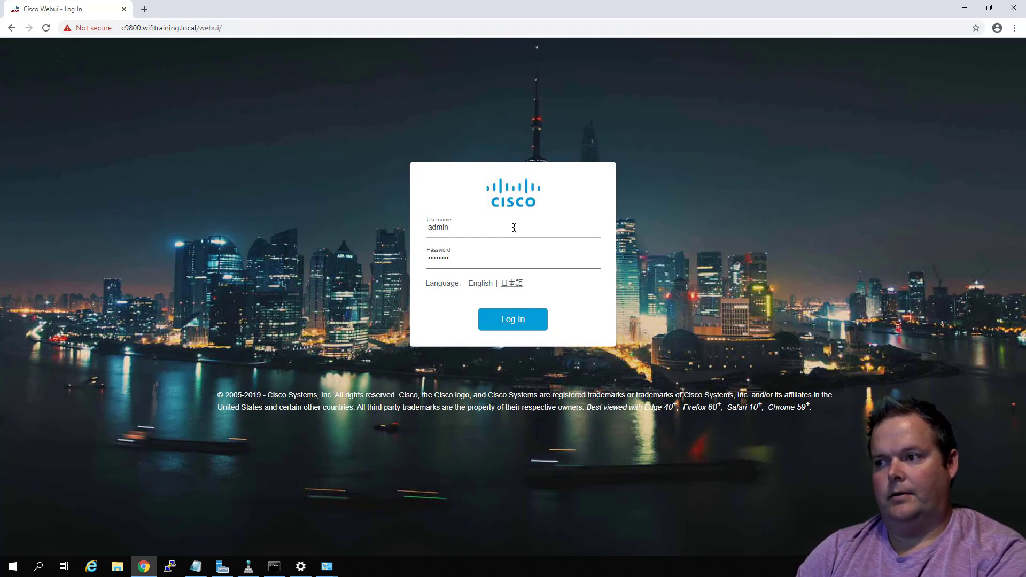
text(isco123)
key(Return)
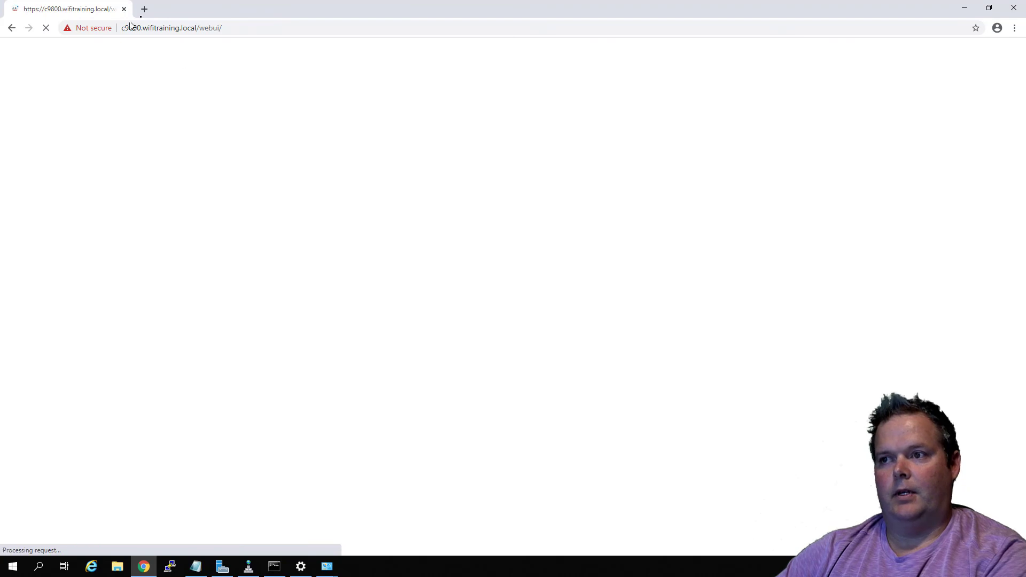